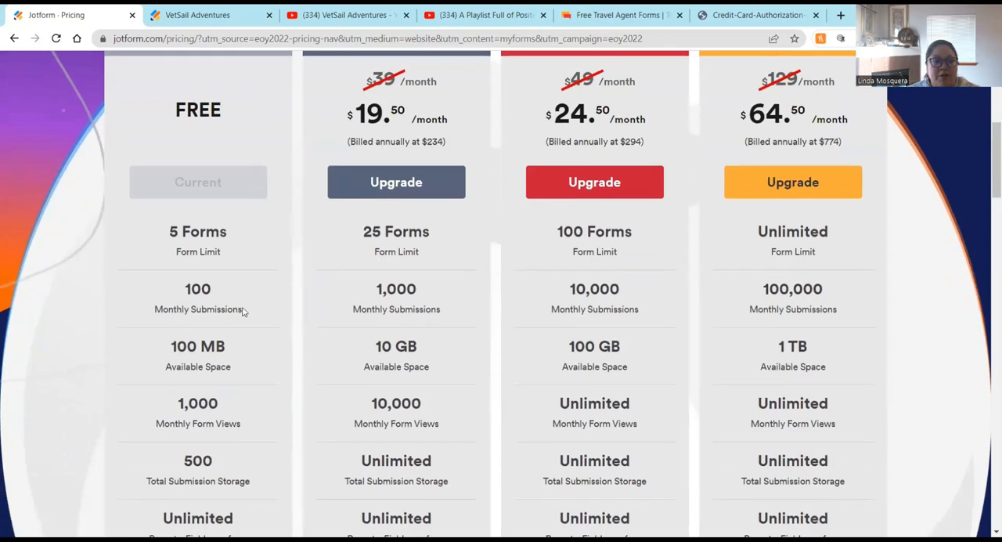
Step: Compare the features and prices of the pricing plans, then return to My Forms
{"action": "scroll", "coordinate": [141, 295], "scroll_direction": "down", "scroll_amount": 1}
{"action": "scroll", "coordinate": [141, 294], "scroll_direction": "down", "scroll_amount": 1}
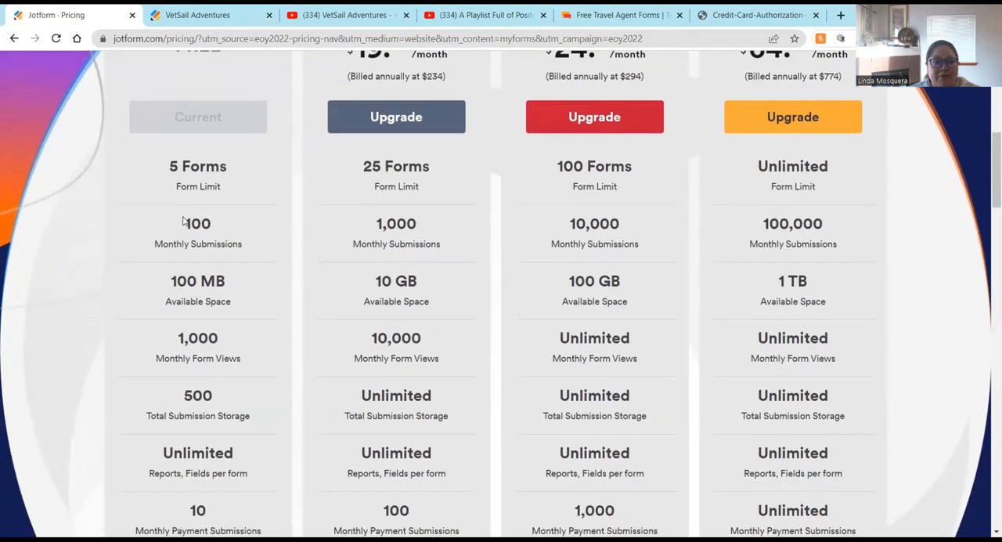
{"action": "scroll", "coordinate": [164, 274], "scroll_direction": "down", "scroll_amount": 3}
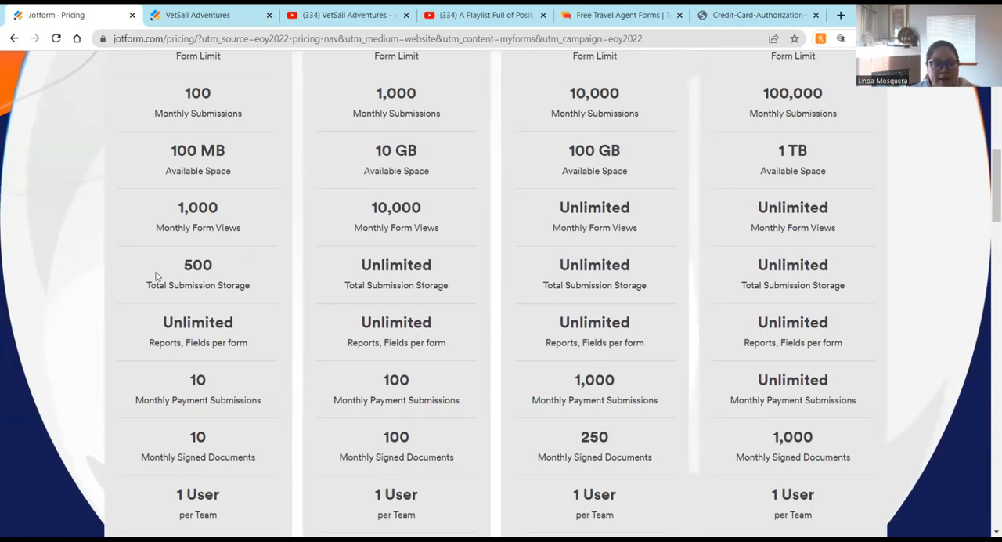
{"action": "scroll", "coordinate": [157, 274], "scroll_direction": "down", "scroll_amount": 2}
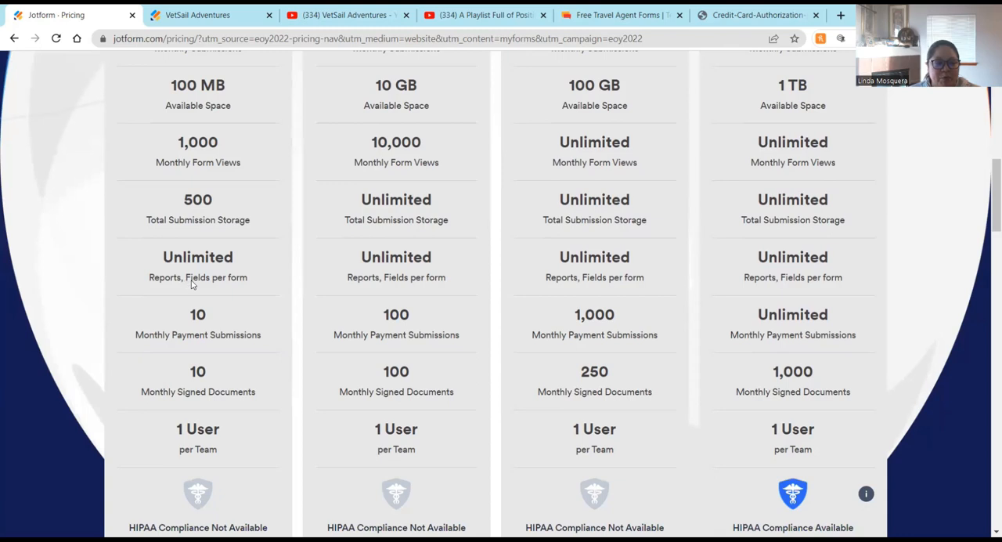
{"action": "scroll", "coordinate": [244, 284], "scroll_direction": "down", "scroll_amount": 2}
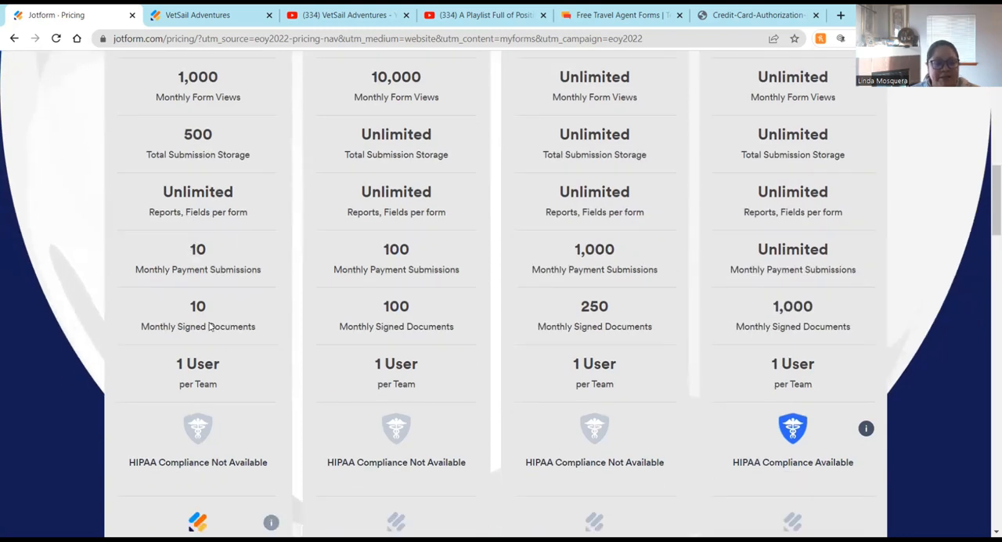
{"action": "scroll", "coordinate": [258, 131], "scroll_direction": "down", "scroll_amount": 2}
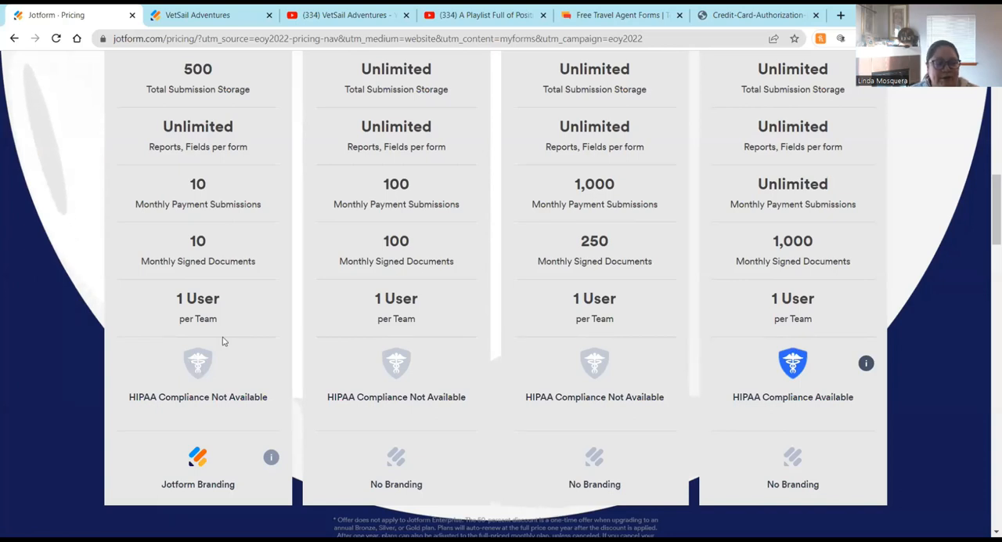
{"action": "scroll", "coordinate": [224, 339], "scroll_direction": "down", "scroll_amount": 1}
{"action": "scroll", "coordinate": [233, 277], "scroll_direction": "up", "scroll_amount": 4}
{"action": "scroll", "coordinate": [233, 278], "scroll_direction": "up", "scroll_amount": 4}
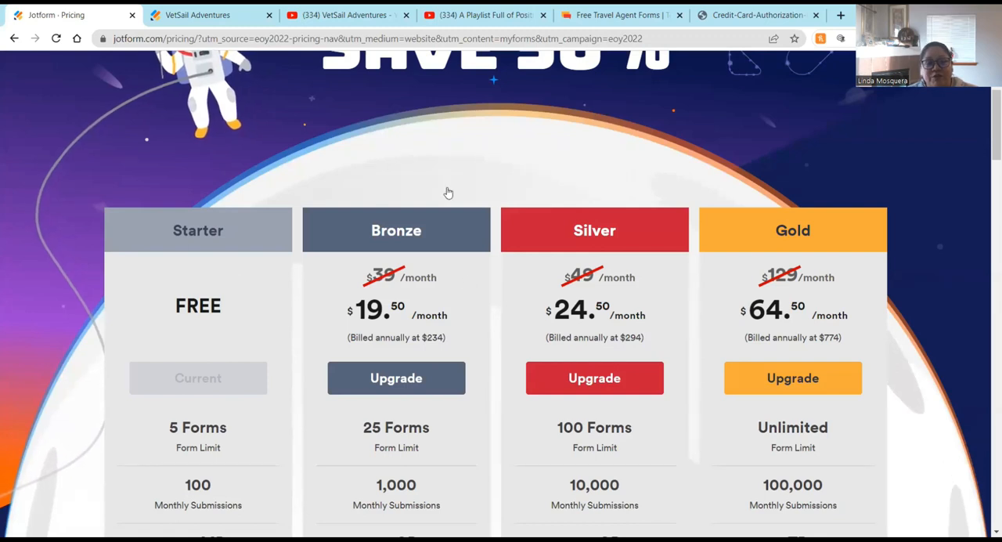
{"action": "scroll", "coordinate": [439, 176], "scroll_direction": "down", "scroll_amount": 1}
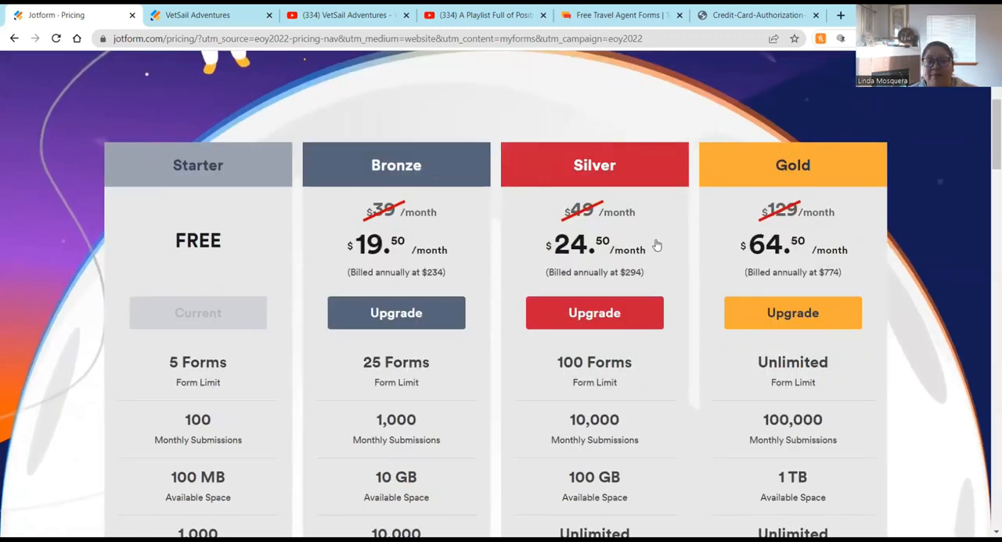
{"action": "scroll", "coordinate": [454, 369], "scroll_direction": "down", "scroll_amount": 2}
{"action": "scroll", "coordinate": [454, 369], "scroll_direction": "down", "scroll_amount": 1}
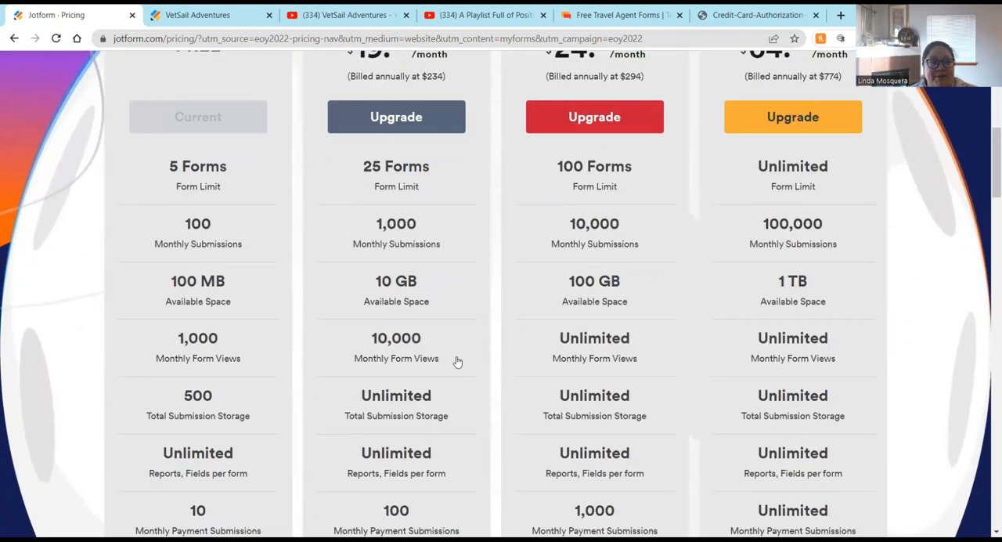
{"action": "scroll", "coordinate": [456, 360], "scroll_direction": "up", "scroll_amount": 6}
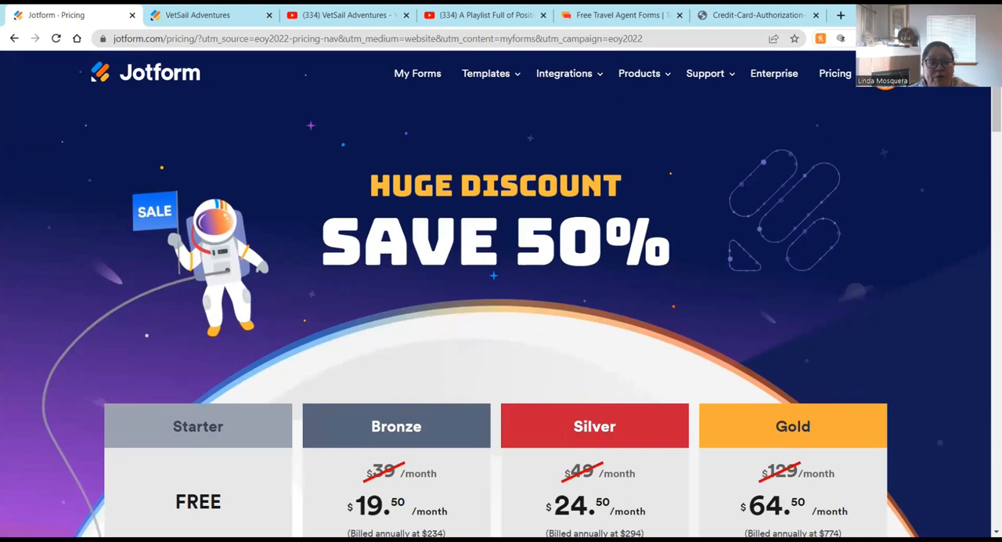
{"action": "left_click", "coordinate": [420, 77]}
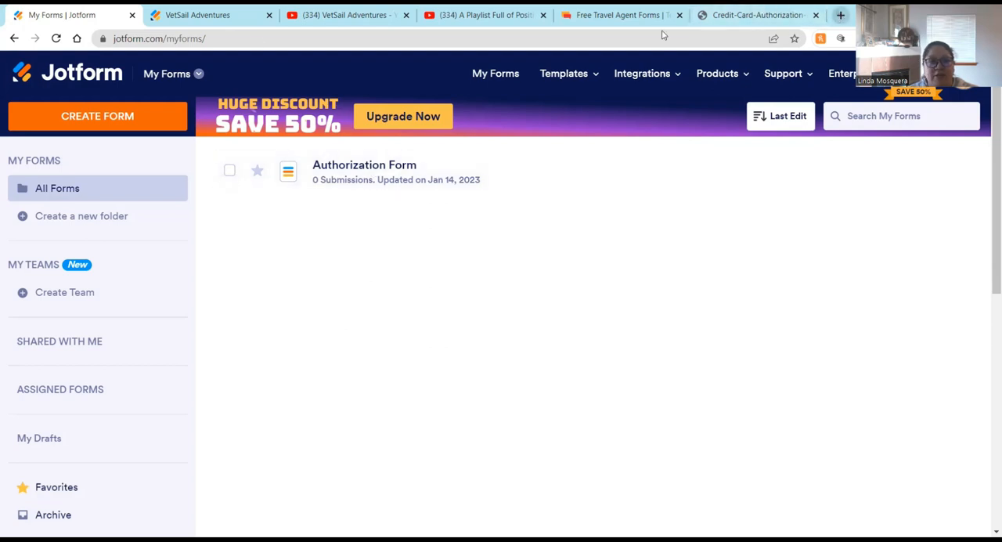
Step: Open the ET Login site in a new tab and log in to the Evolution back office
{"action": "left_click", "coordinate": [840, 16]}
{"action": "type", "text": "et"}
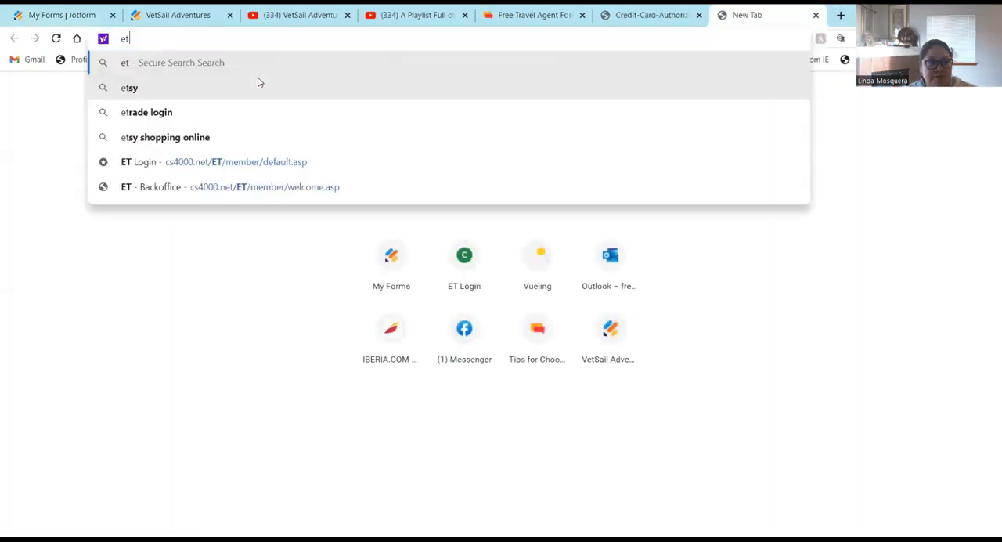
{"action": "key", "text": "Down"}
{"action": "key", "text": "Down"}
{"action": "key", "text": "Down"}
{"action": "key", "text": "Down"}
{"action": "key", "text": "Return"}
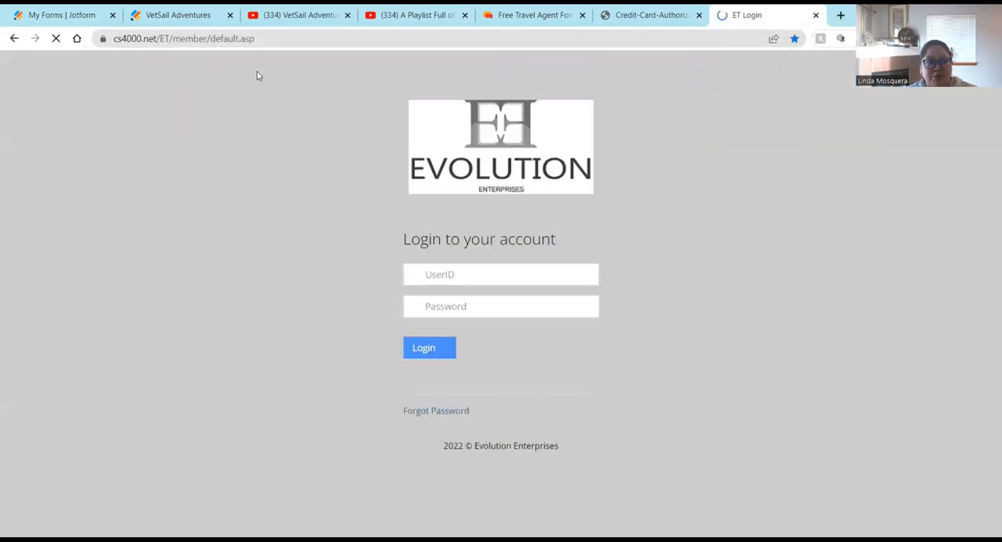
{"action": "left_click", "coordinate": [429, 378]}
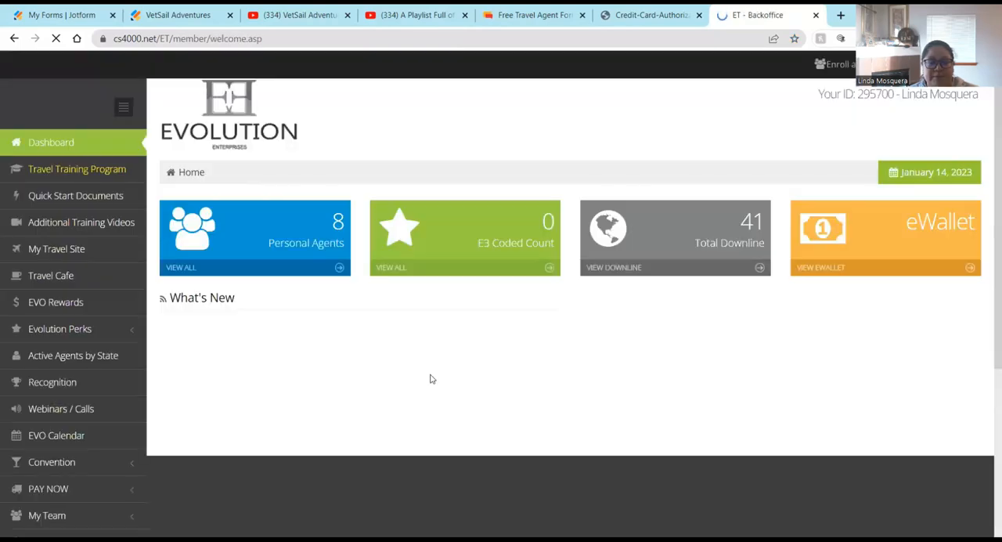
Step: Open Travel Cafe and go to the Credit Card Authorization Form page under Forms
{"action": "left_click", "coordinate": [52, 276]}
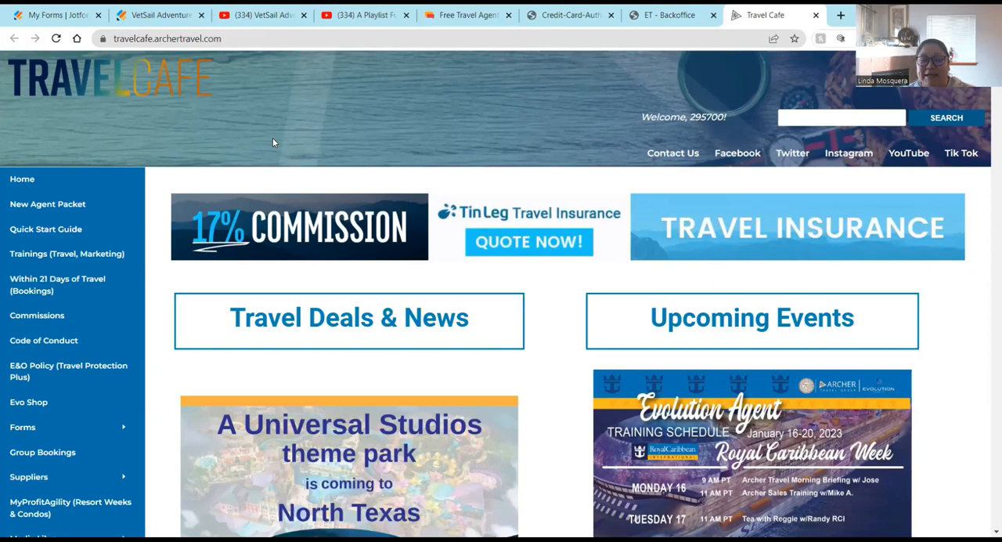
{"action": "scroll", "coordinate": [272, 142], "scroll_direction": "down", "scroll_amount": 1}
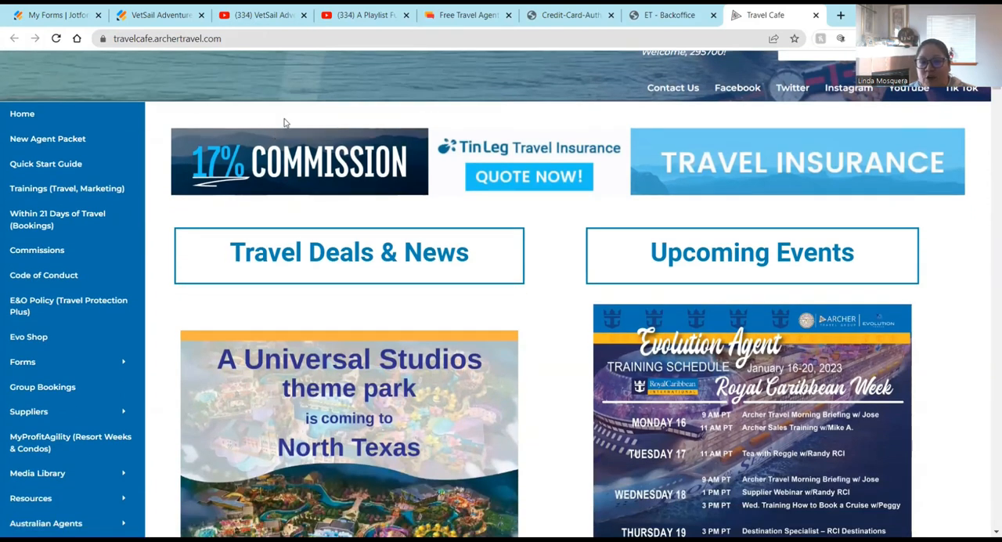
{"action": "scroll", "coordinate": [285, 123], "scroll_direction": "down", "scroll_amount": 1}
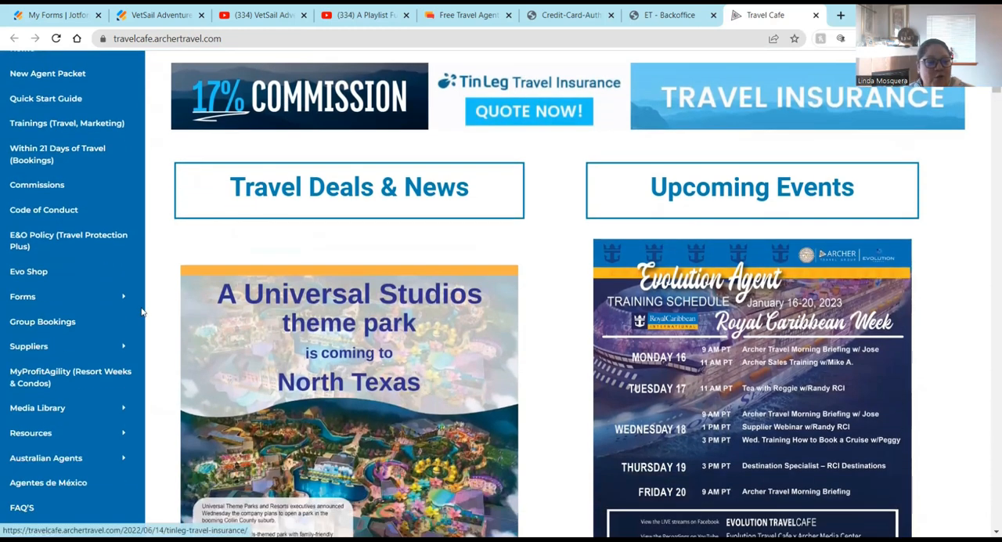
{"action": "mouse_move", "coordinate": [138, 298]}
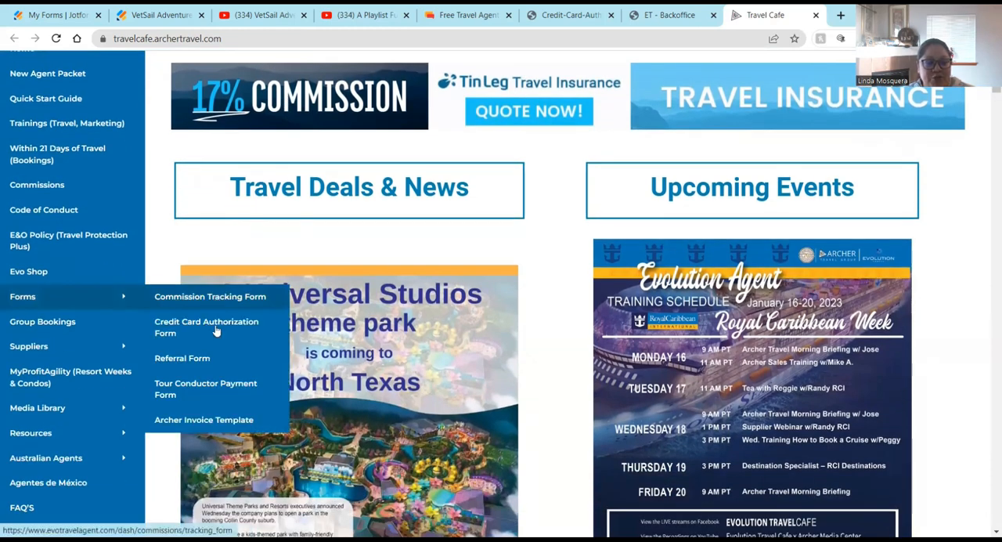
{"action": "left_click", "coordinate": [216, 330]}
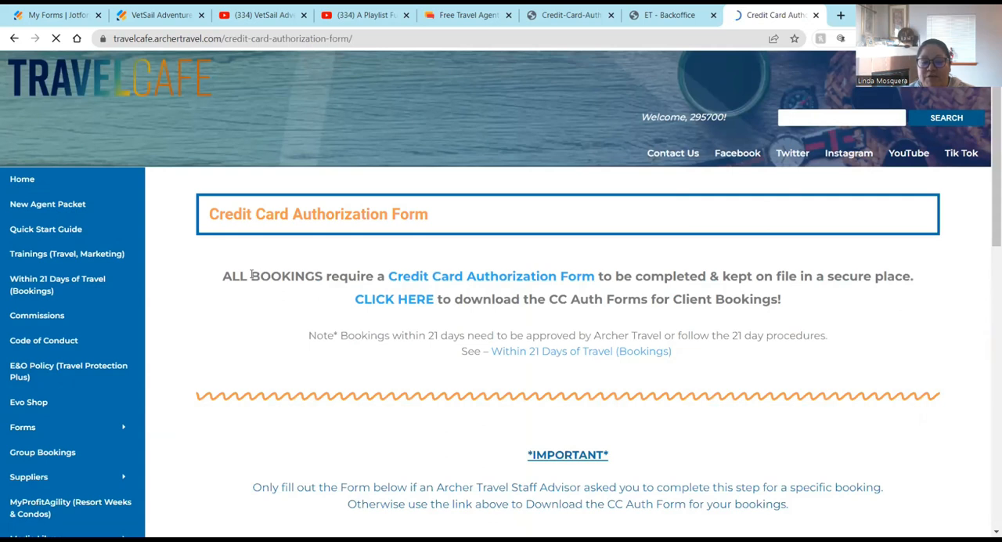
Step: Open the downloadable Credit Card Authorization Form PDF from that page
{"action": "scroll", "coordinate": [253, 277], "scroll_direction": "down", "scroll_amount": 1}
{"action": "scroll", "coordinate": [251, 278], "scroll_direction": "down", "scroll_amount": 3}
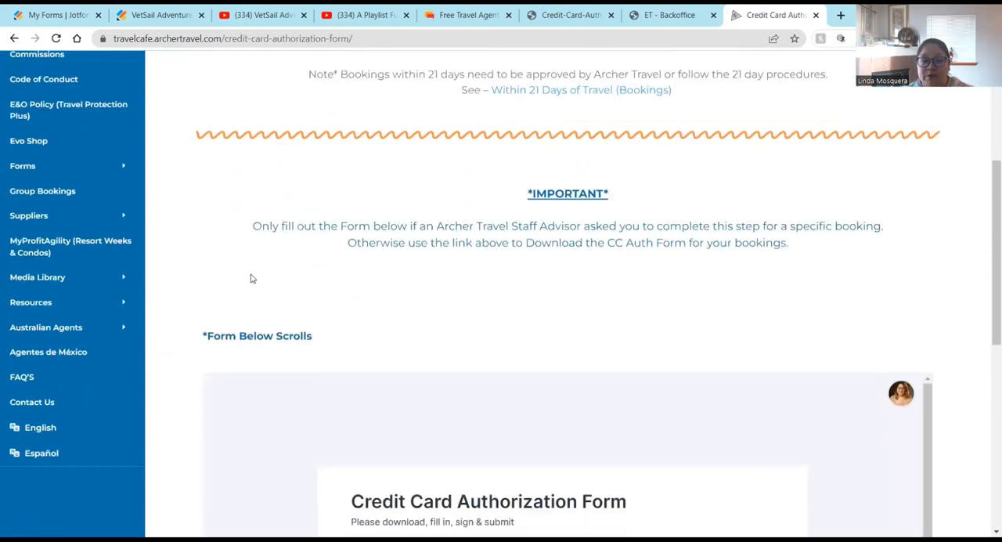
{"action": "scroll", "coordinate": [252, 277], "scroll_direction": "down", "scroll_amount": 5}
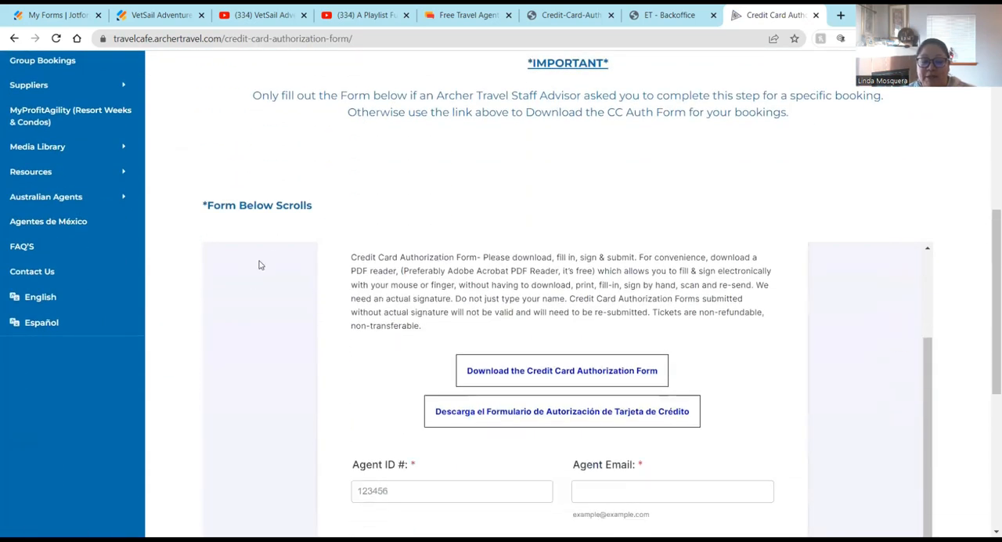
{"action": "left_click", "coordinate": [572, 379]}
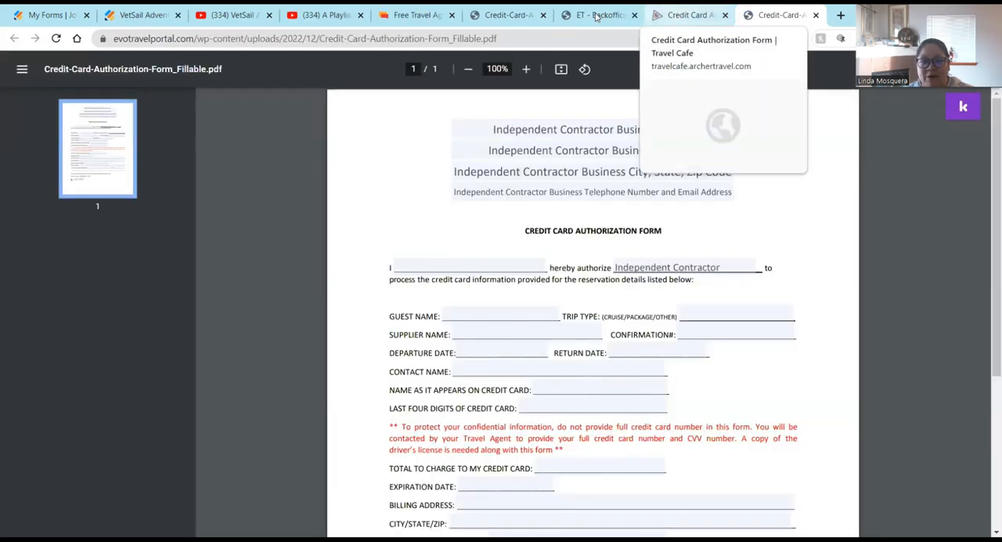
Step: Review the fields of the Credit Card Authorization Form PDF
{"action": "left_click", "coordinate": [600, 15]}
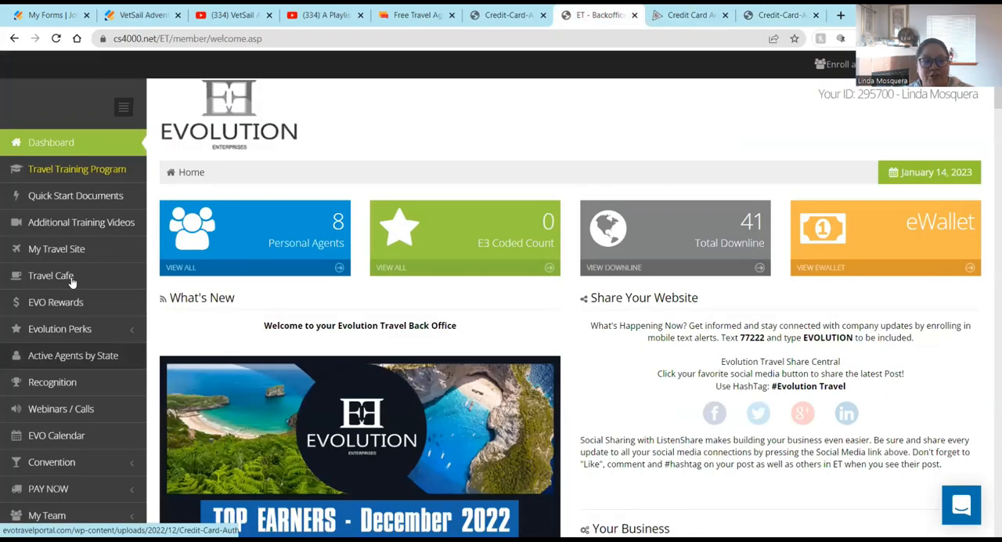
{"action": "key", "text": "ctrl+Tab"}
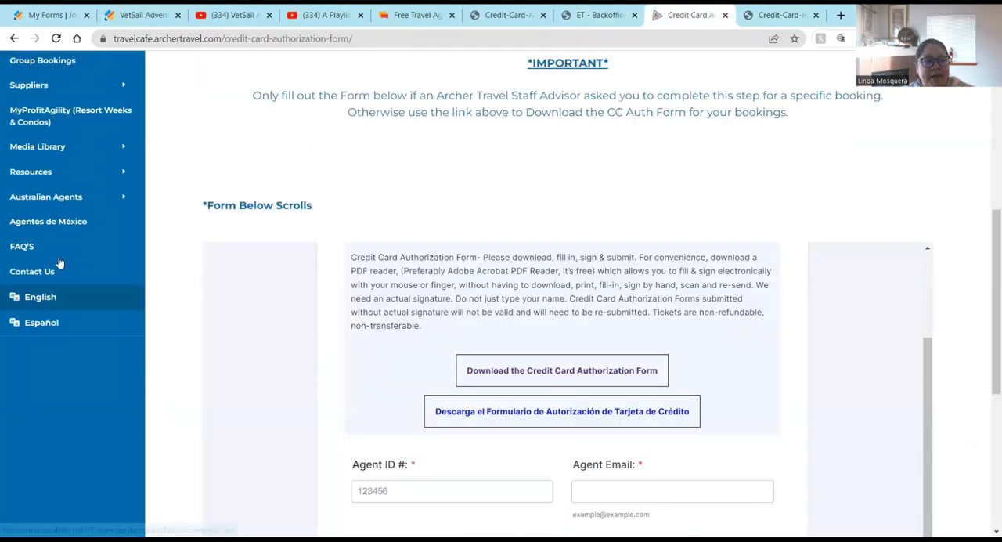
{"action": "scroll", "coordinate": [54, 173], "scroll_direction": "up", "scroll_amount": 1}
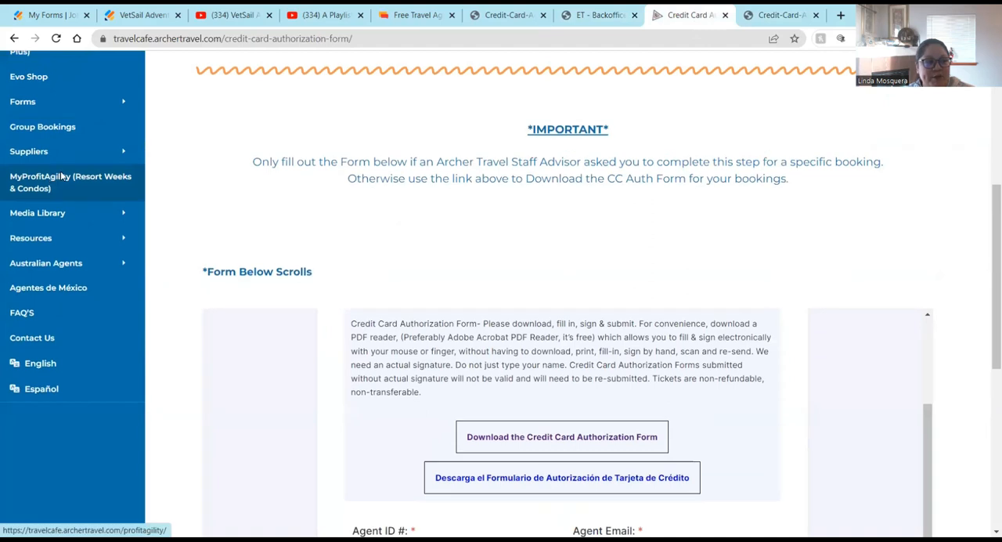
{"action": "scroll", "coordinate": [181, 206], "scroll_direction": "up", "scroll_amount": 1}
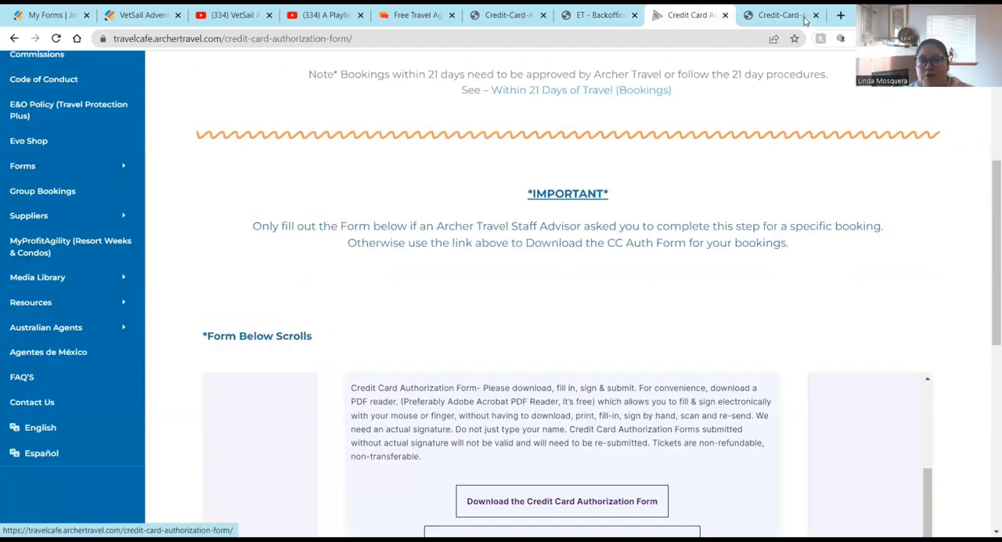
{"action": "left_click", "coordinate": [779, 15]}
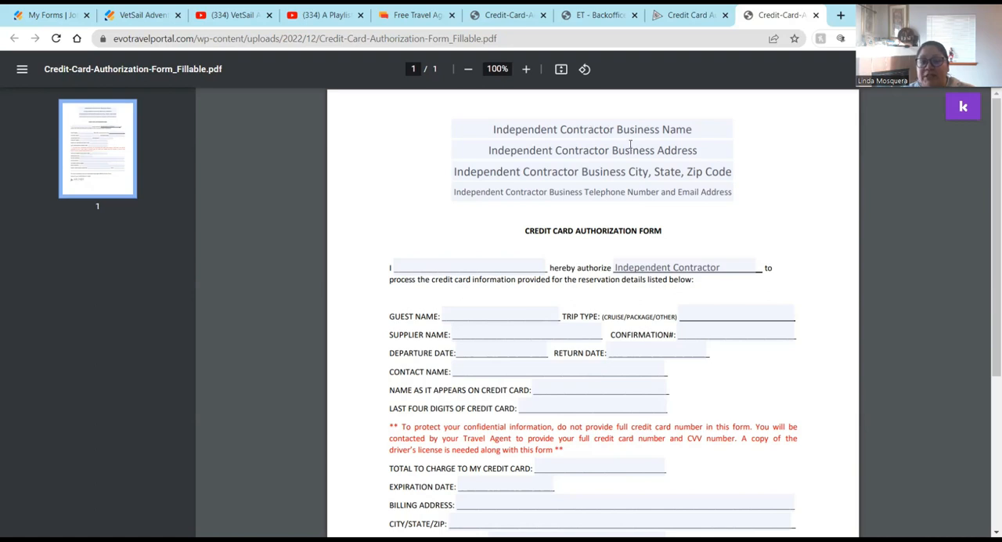
{"action": "scroll", "coordinate": [590, 420], "scroll_direction": "down", "scroll_amount": 1}
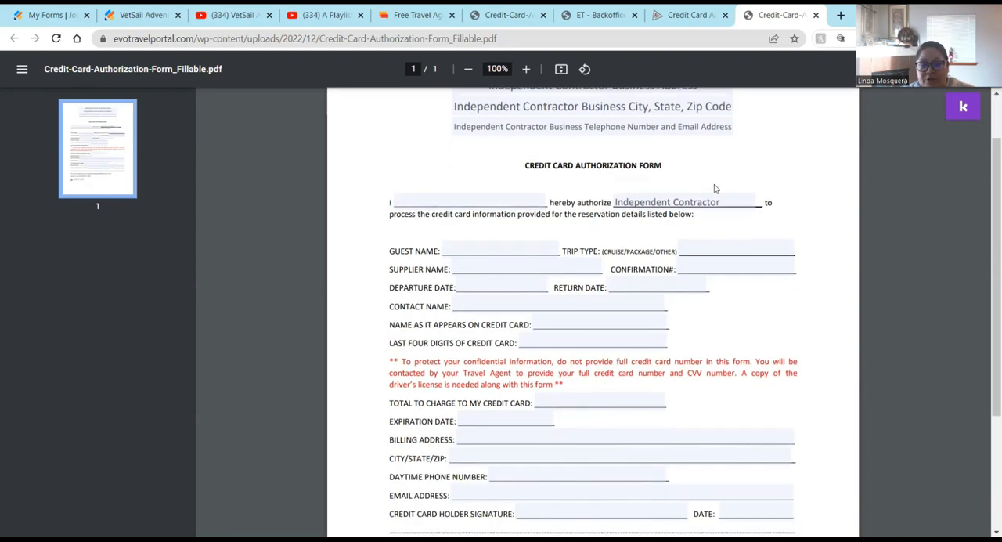
{"action": "scroll", "coordinate": [759, 375], "scroll_direction": "down", "scroll_amount": 2}
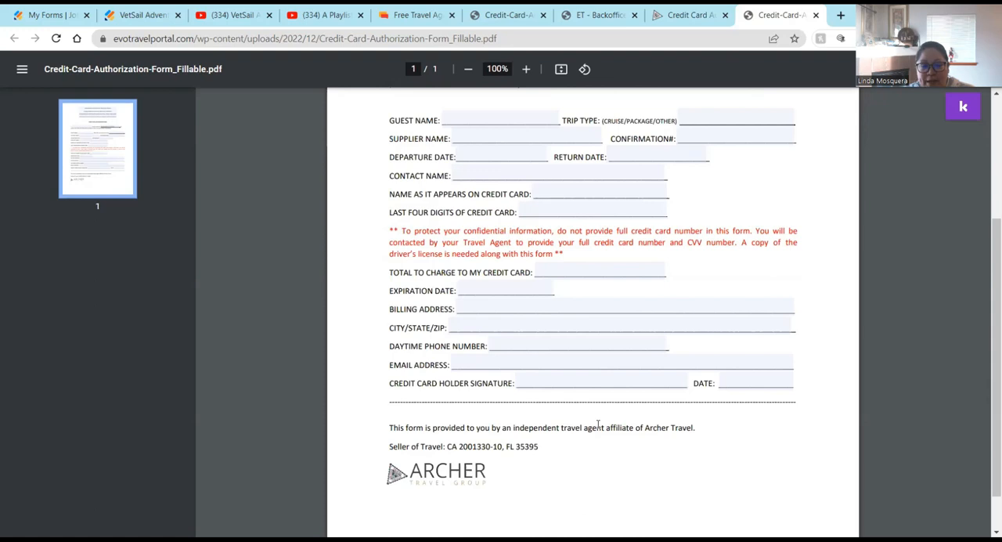
{"action": "scroll", "coordinate": [598, 423], "scroll_direction": "up", "scroll_amount": 1}
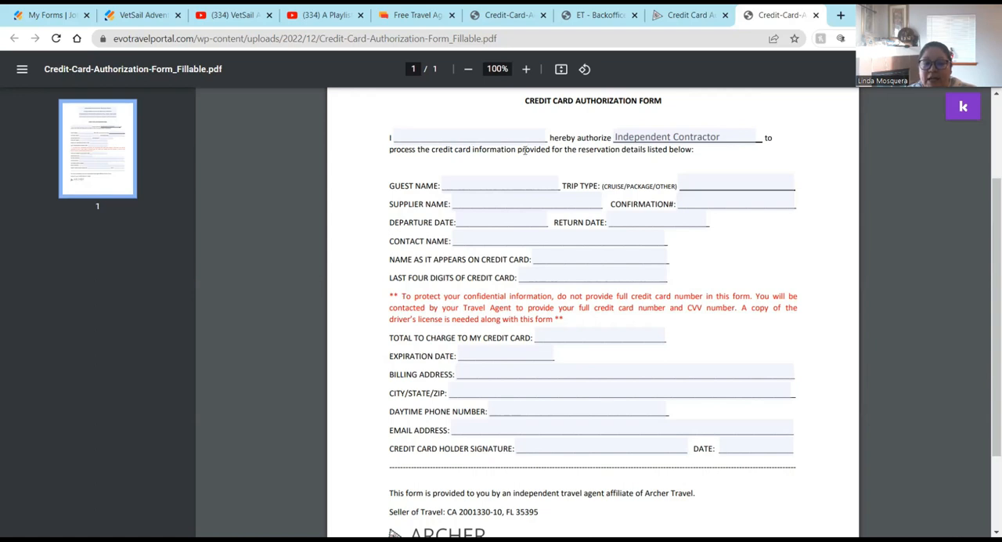
Step: Return to the forms list and open the existing Authorization Form in the form builder
{"action": "left_click", "coordinate": [64, 17]}
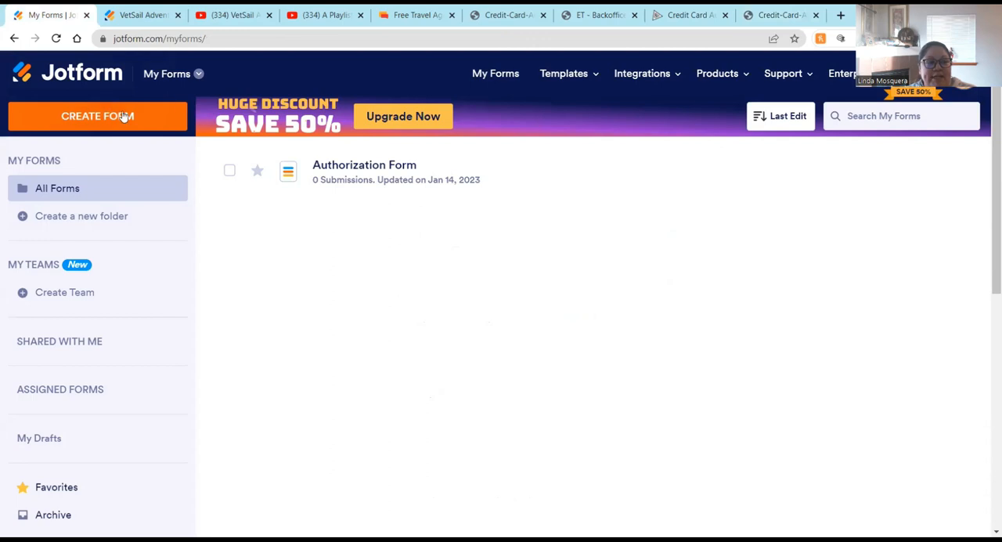
{"action": "left_click", "coordinate": [123, 119]}
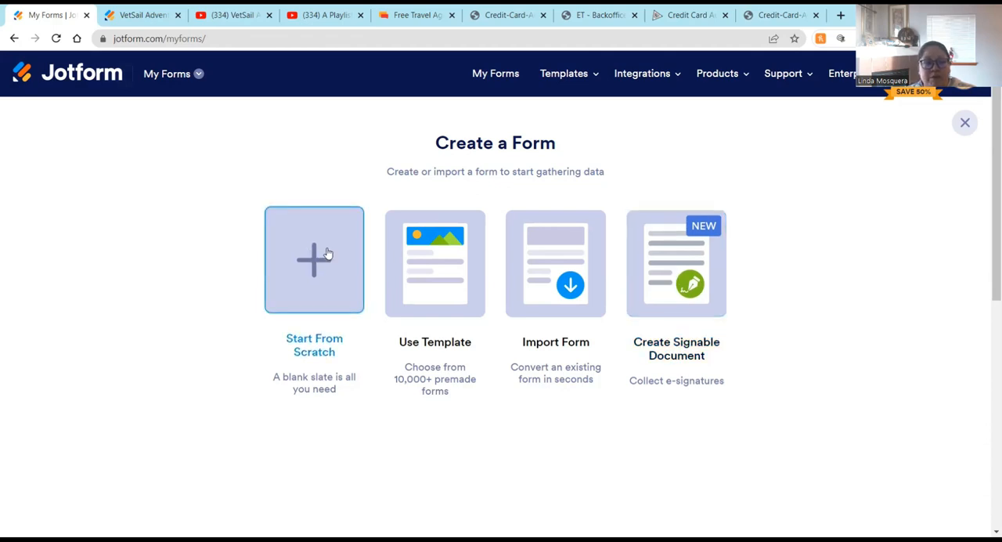
{"action": "left_click", "coordinate": [504, 86]}
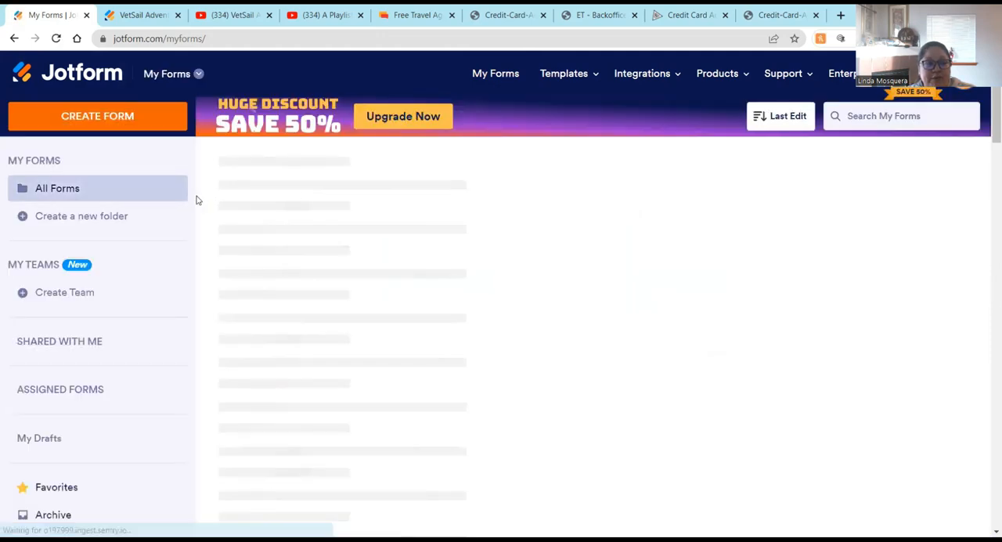
{"action": "left_click", "coordinate": [355, 170]}
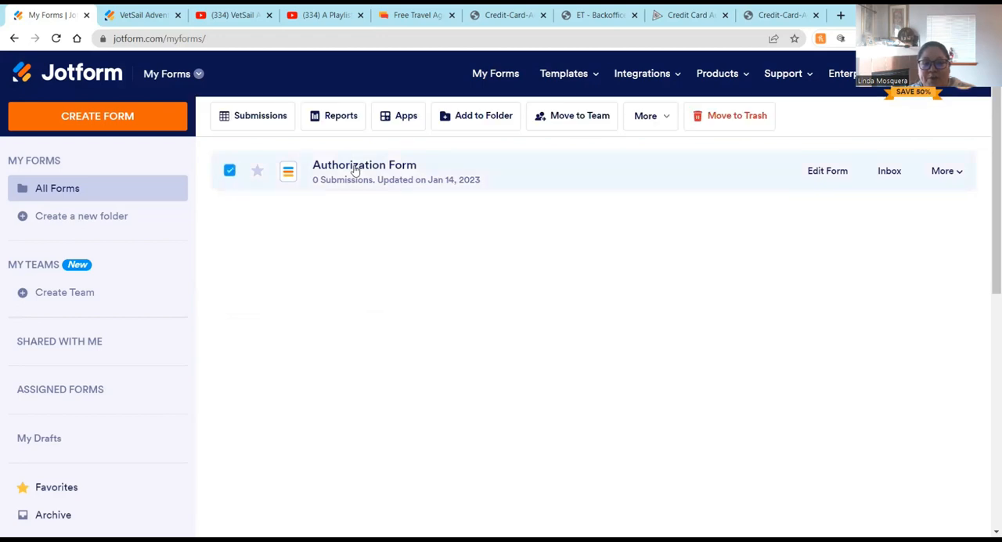
{"action": "left_click", "coordinate": [829, 173]}
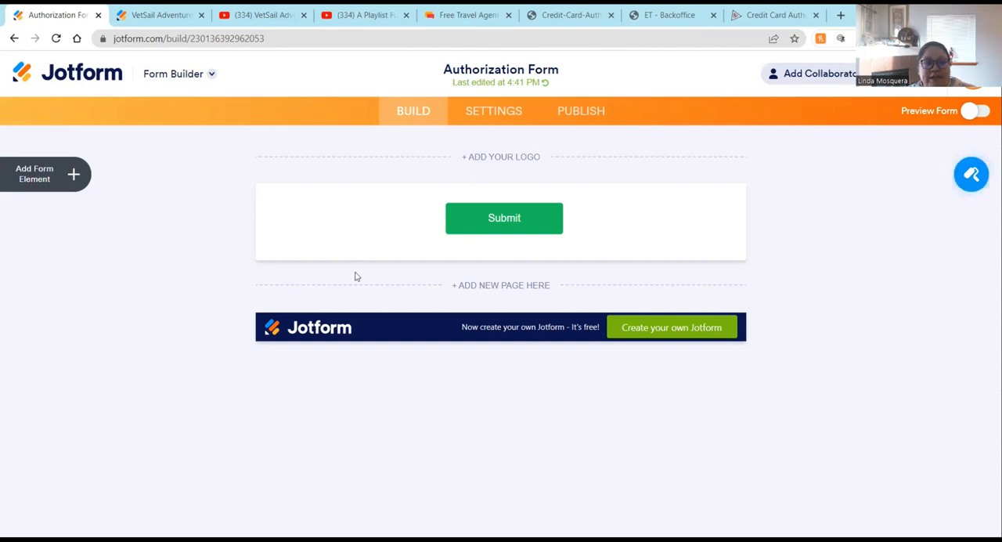
Step: Open the logo properties and examine the upload and URL options for adding a logo
{"action": "left_click", "coordinate": [504, 159]}
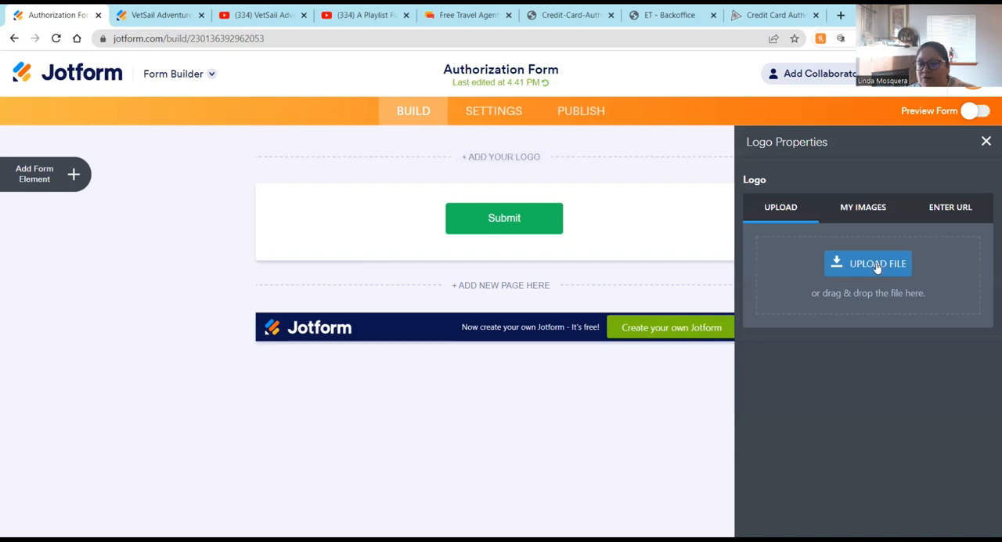
{"action": "left_click", "coordinate": [861, 207]}
{"action": "left_click", "coordinate": [971, 208]}
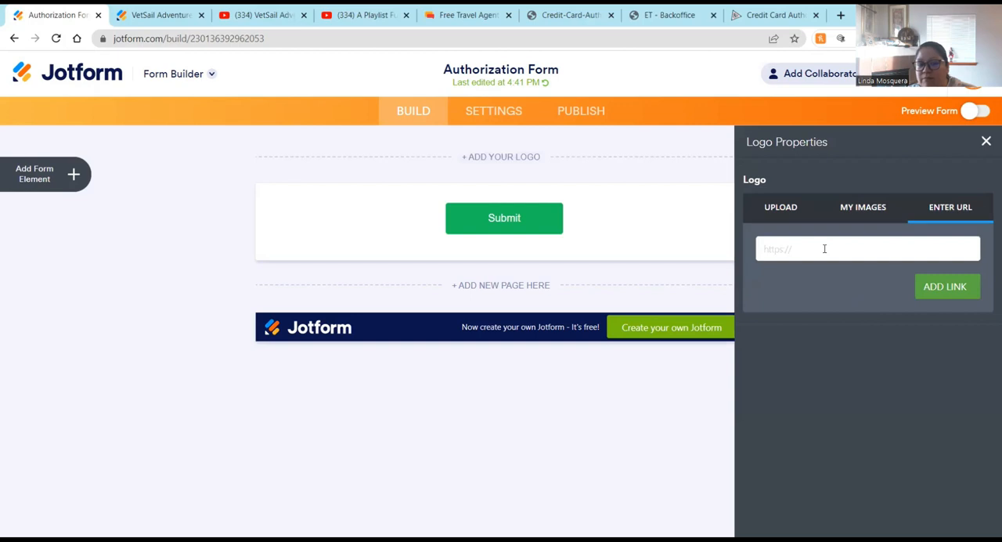
{"action": "left_click", "coordinate": [771, 213]}
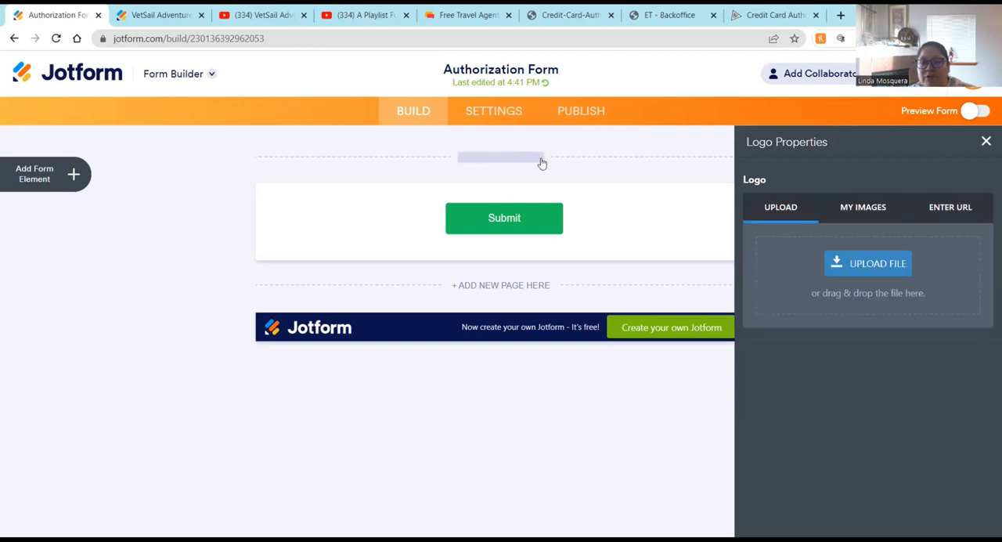
Step: Add a Heading element and title it 'Credit Card Authorization Form'
{"action": "left_click", "coordinate": [100, 170]}
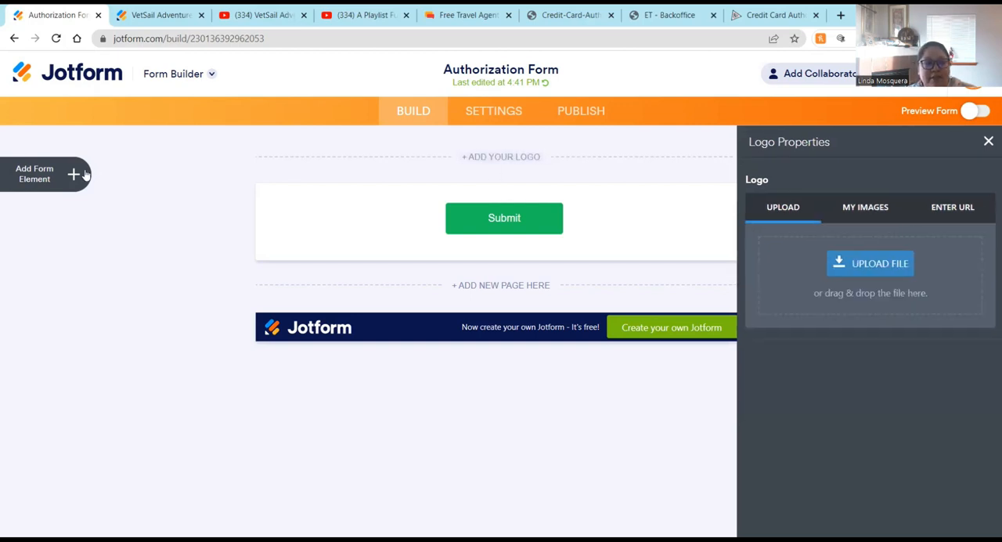
{"action": "left_click", "coordinate": [51, 179]}
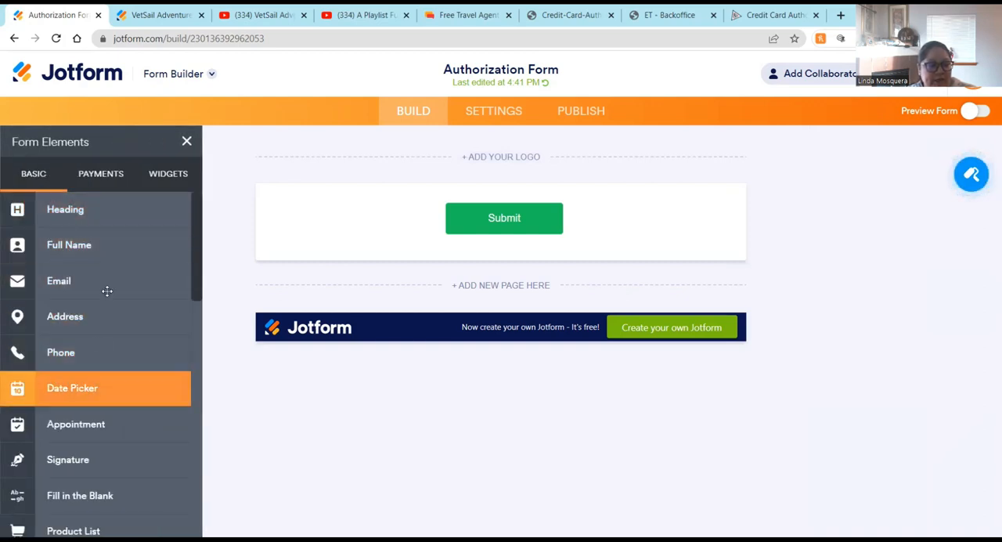
{"action": "left_click", "coordinate": [89, 209]}
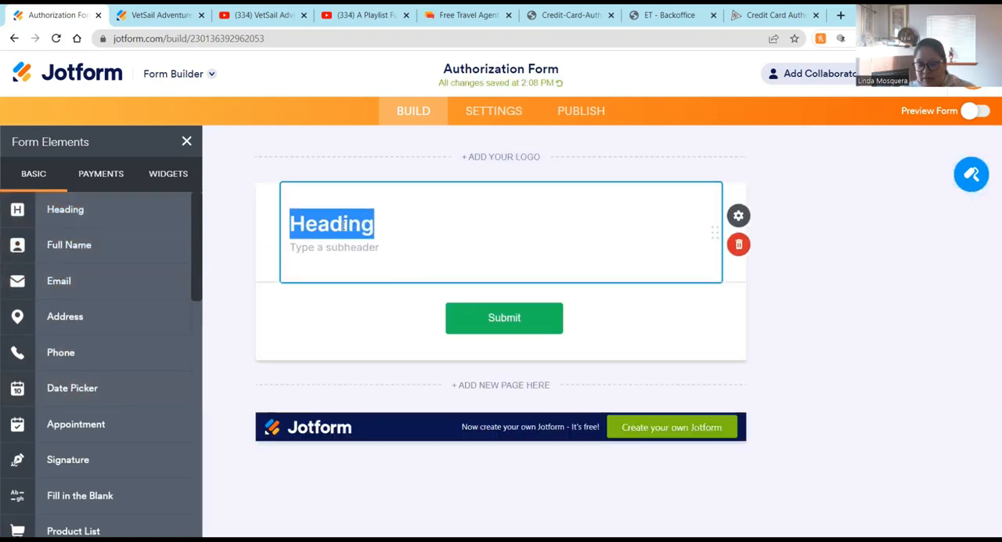
{"action": "type", "text": "Z"}
{"action": "key", "text": "BackSpace"}
{"action": "type", "text": "Credit Car"}
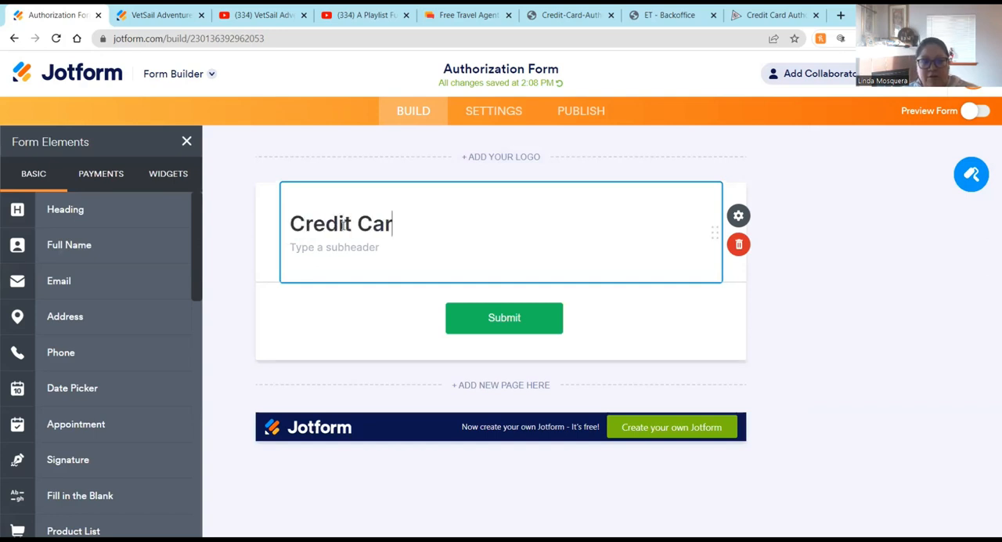
{"action": "type", "text": "d Autho"}
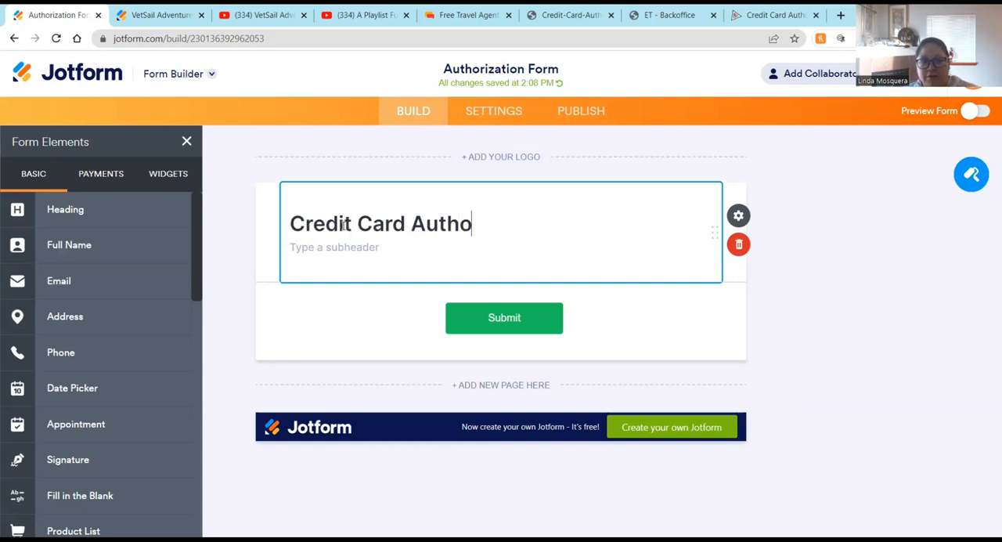
{"action": "type", "text": "rization Form"}
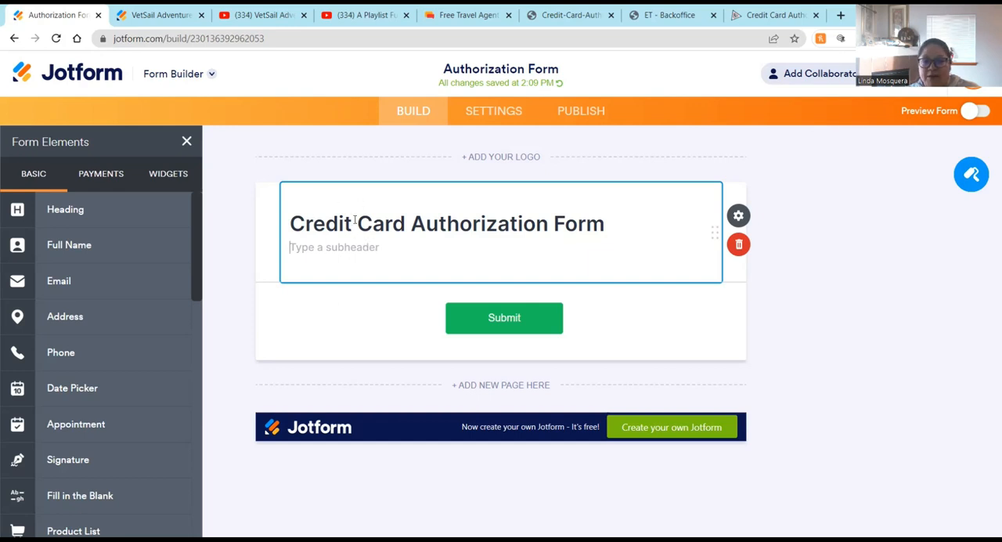
Step: Open the heading's properties and set its text alignment to center
{"action": "left_click", "coordinate": [759, 216]}
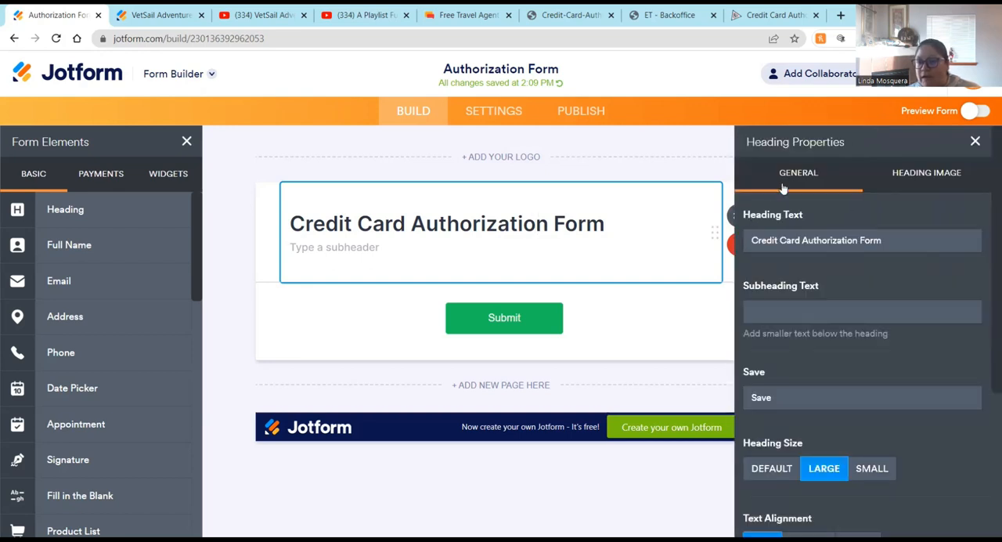
{"action": "scroll", "coordinate": [803, 317], "scroll_direction": "down", "scroll_amount": 1}
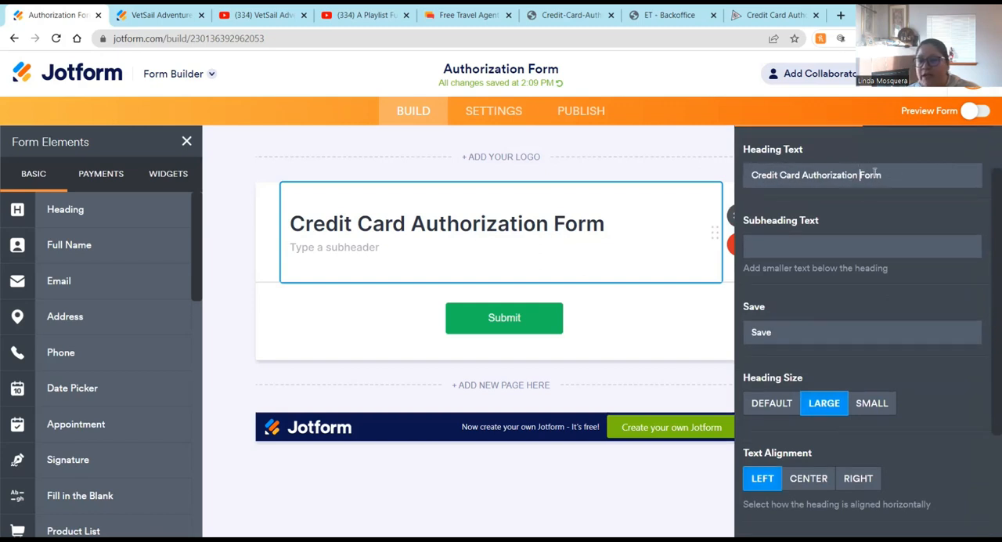
{"action": "left_click", "coordinate": [752, 246]}
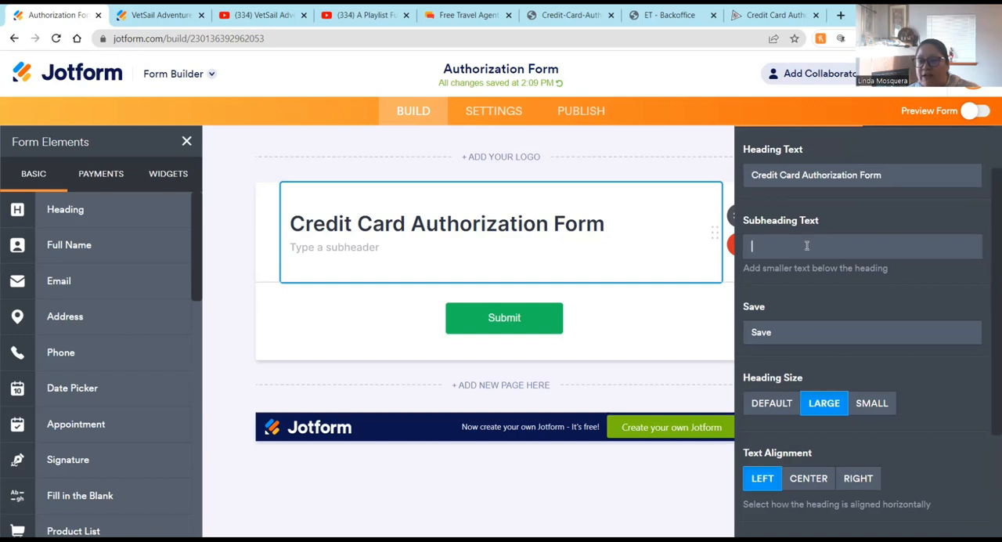
{"action": "scroll", "coordinate": [818, 312], "scroll_direction": "down", "scroll_amount": 3}
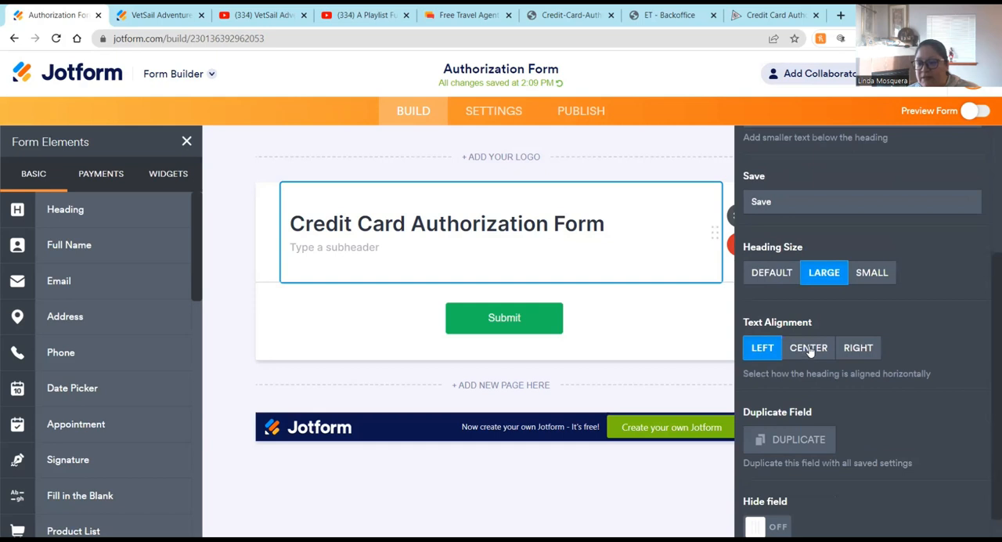
{"action": "left_click", "coordinate": [807, 352]}
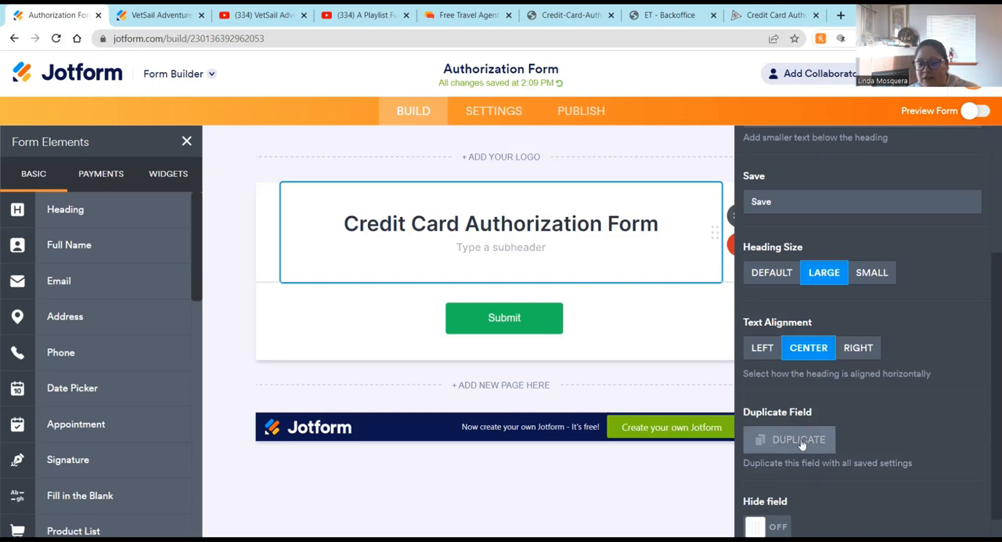
Step: Preview the form and return to the builder
{"action": "scroll", "coordinate": [743, 439], "scroll_direction": "down", "scroll_amount": 1}
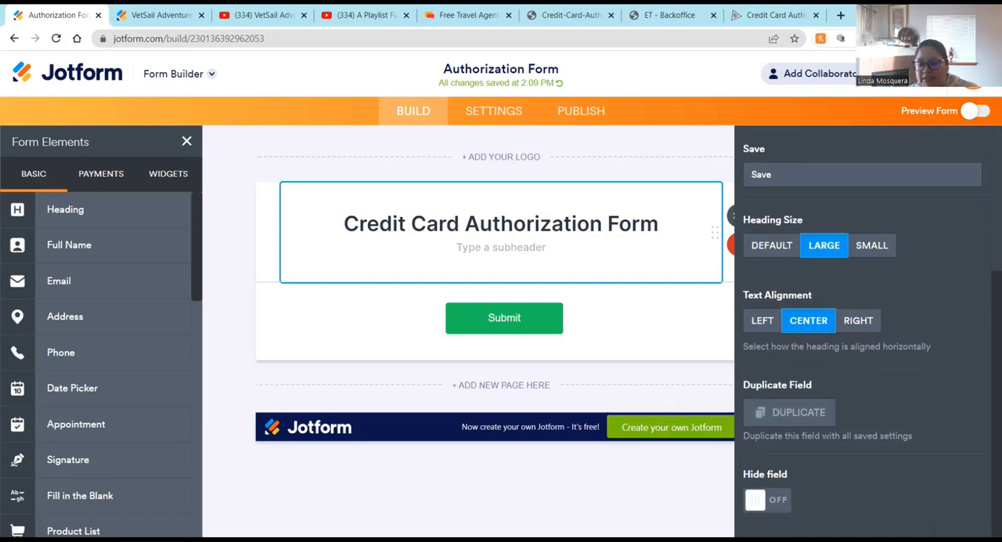
{"action": "left_click", "coordinate": [652, 312]}
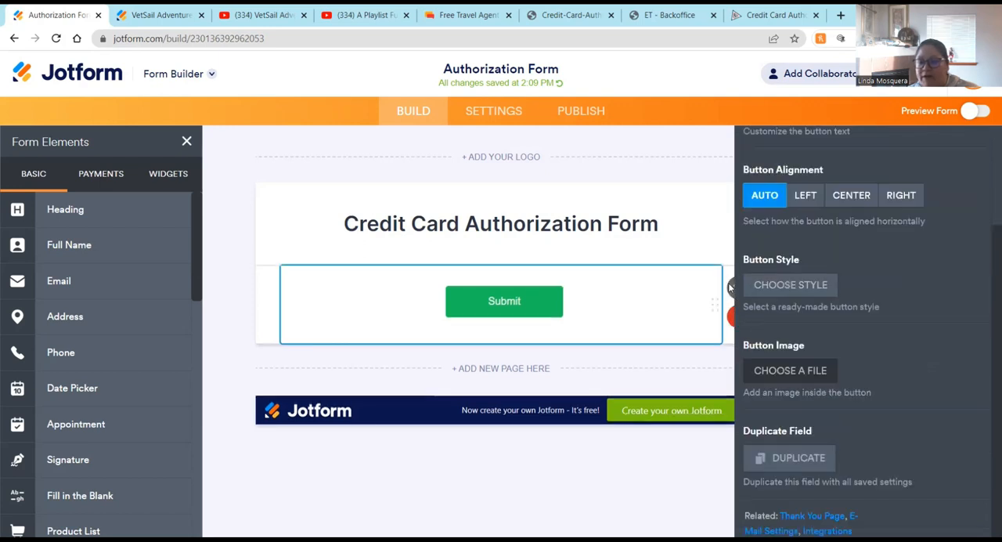
{"action": "left_click", "coordinate": [732, 286]}
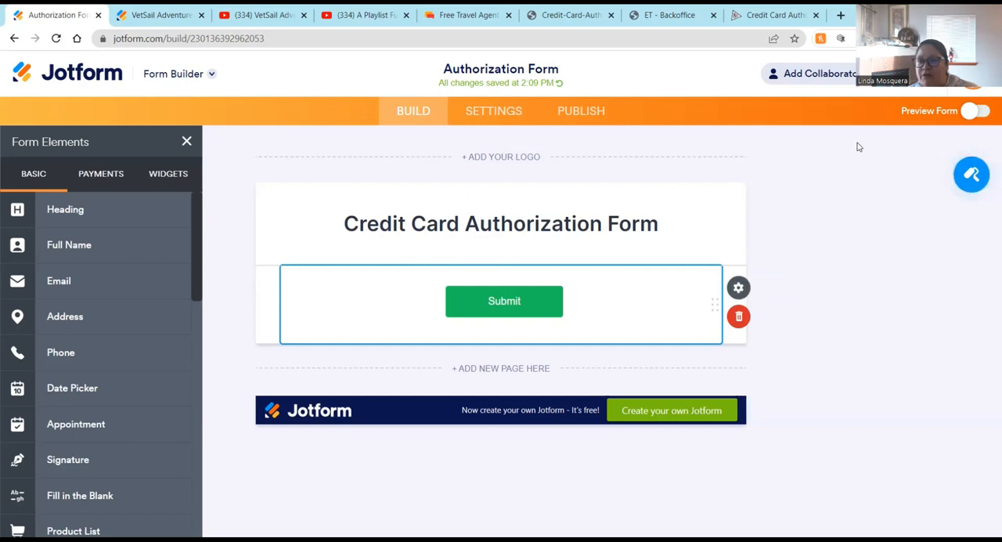
{"action": "left_click", "coordinate": [977, 112]}
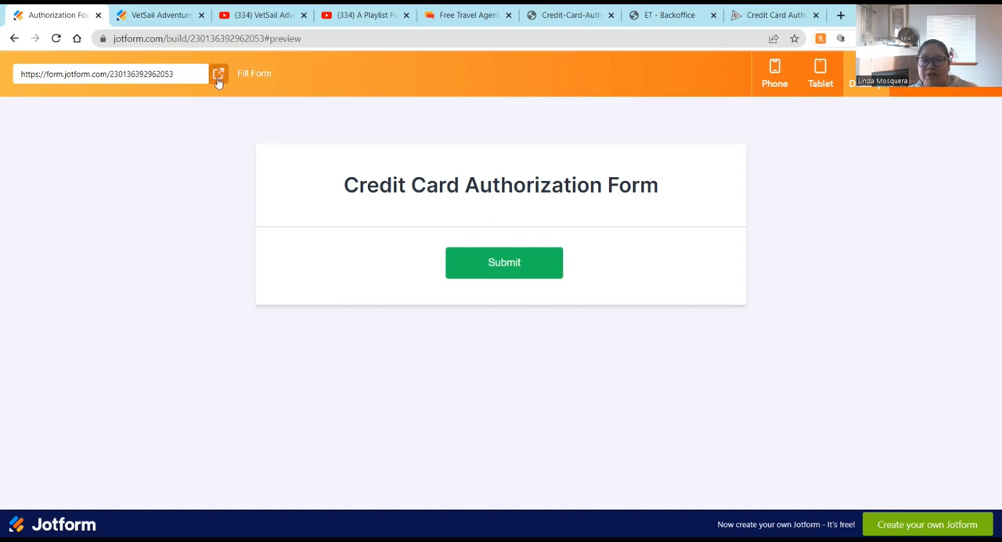
{"action": "left_click", "coordinate": [970, 76]}
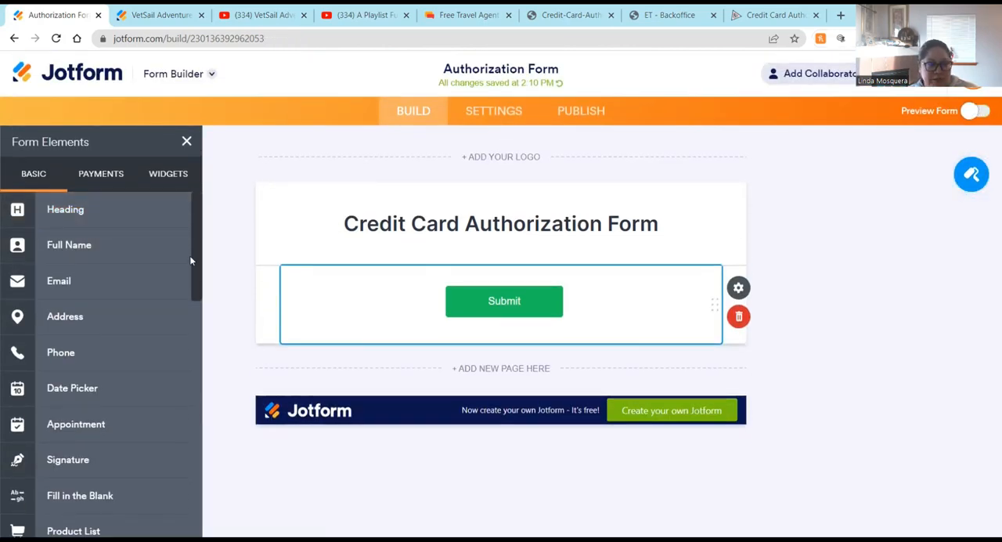
Step: Add a Multiple Text Fields widget to the form from the widgets list
{"action": "scroll", "coordinate": [86, 360], "scroll_direction": "down", "scroll_amount": 3}
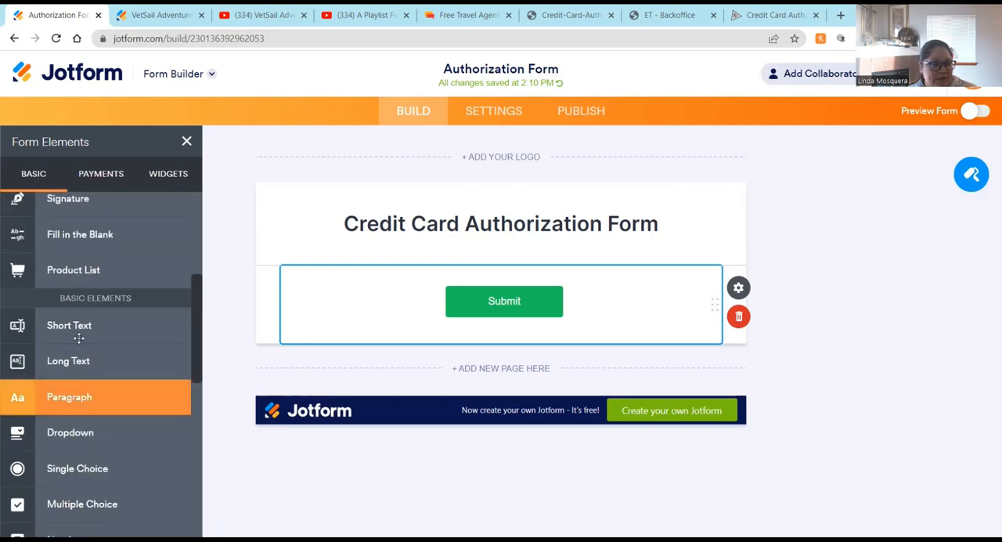
{"action": "scroll", "coordinate": [79, 337], "scroll_direction": "down", "scroll_amount": 3}
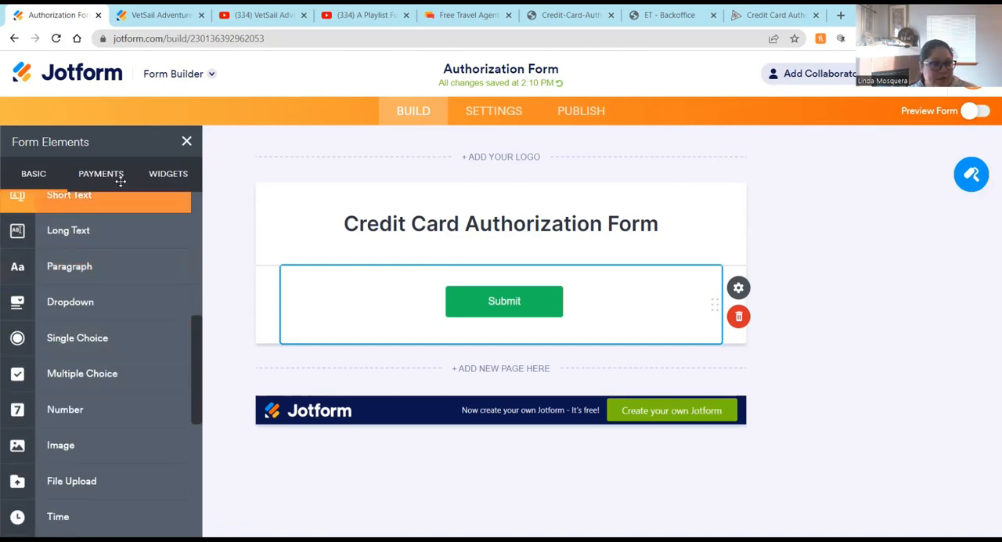
{"action": "left_click", "coordinate": [167, 180]}
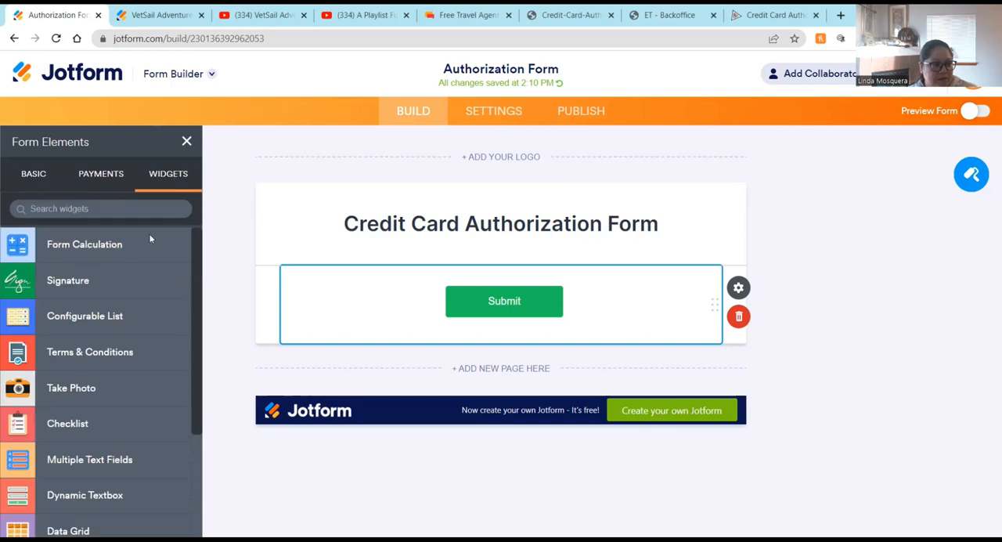
{"action": "scroll", "coordinate": [78, 337], "scroll_direction": "down", "scroll_amount": 3}
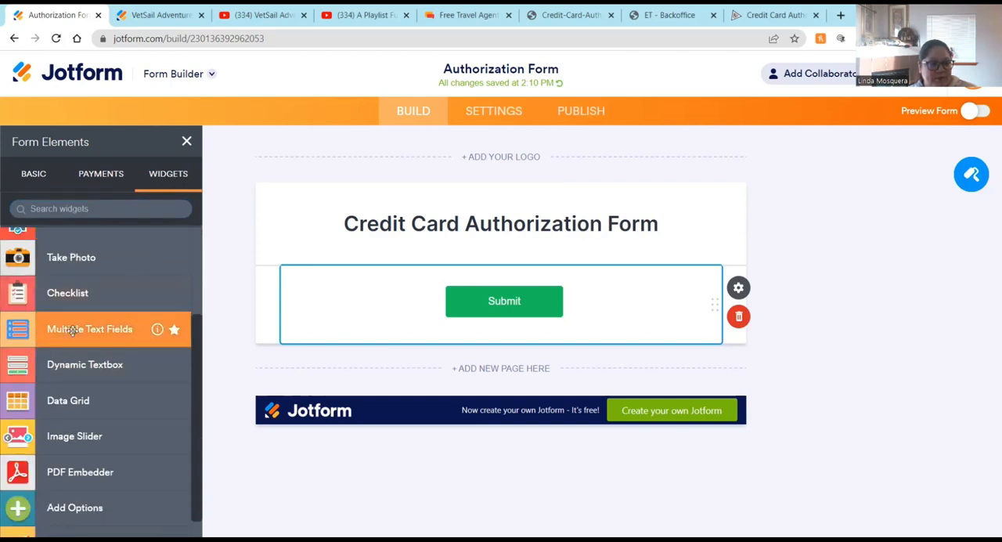
{"action": "left_click", "coordinate": [72, 329]}
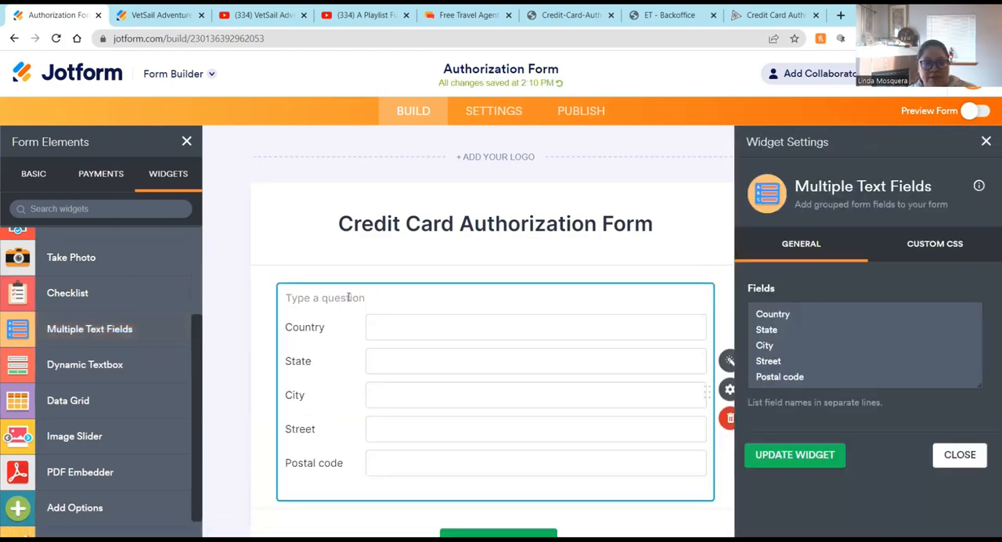
Step: Set the widget's question to 'Please fill and sign the following:'
{"action": "type", "text": "Please fill and sign the fo"}
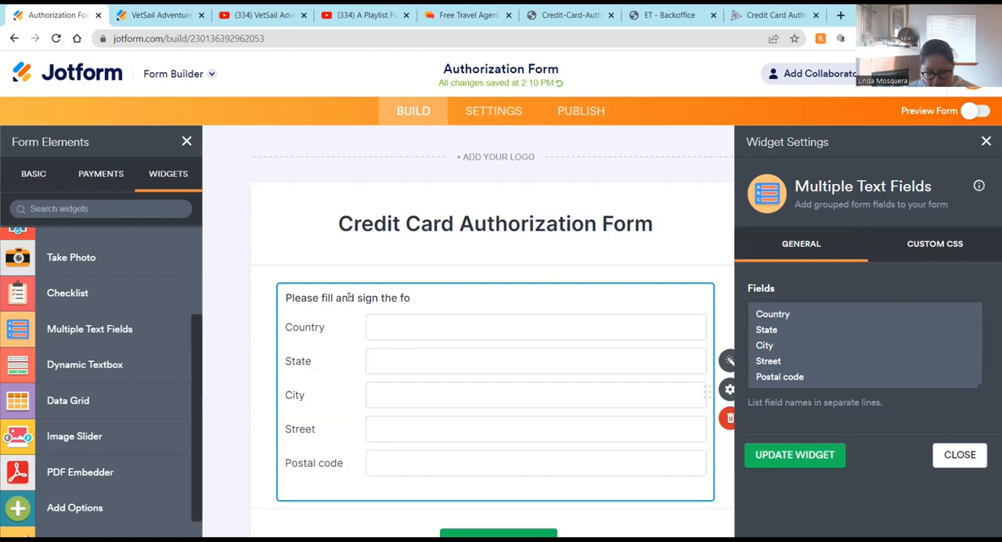
{"action": "type", "text": "llowing:"}
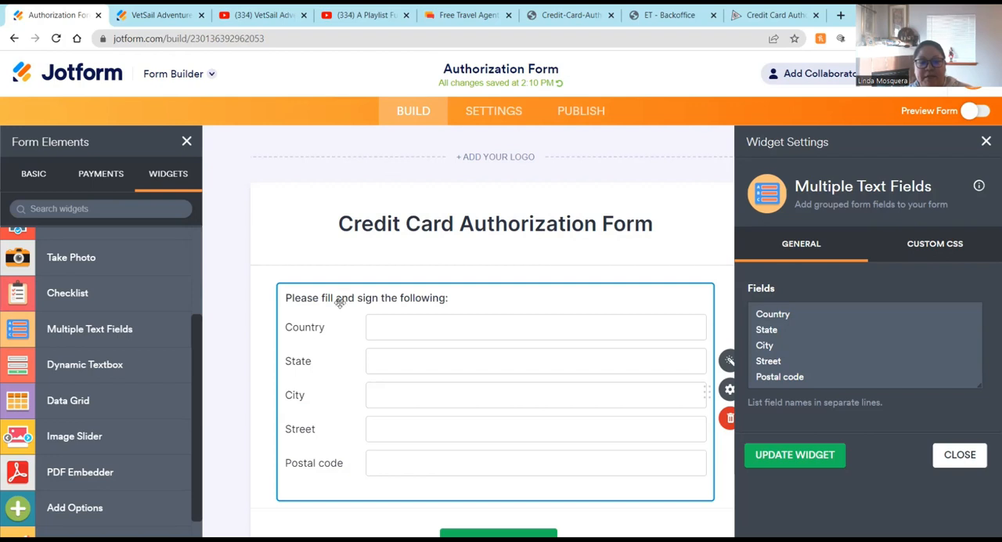
{"action": "scroll", "coordinate": [454, 295], "scroll_direction": "down", "scroll_amount": 2}
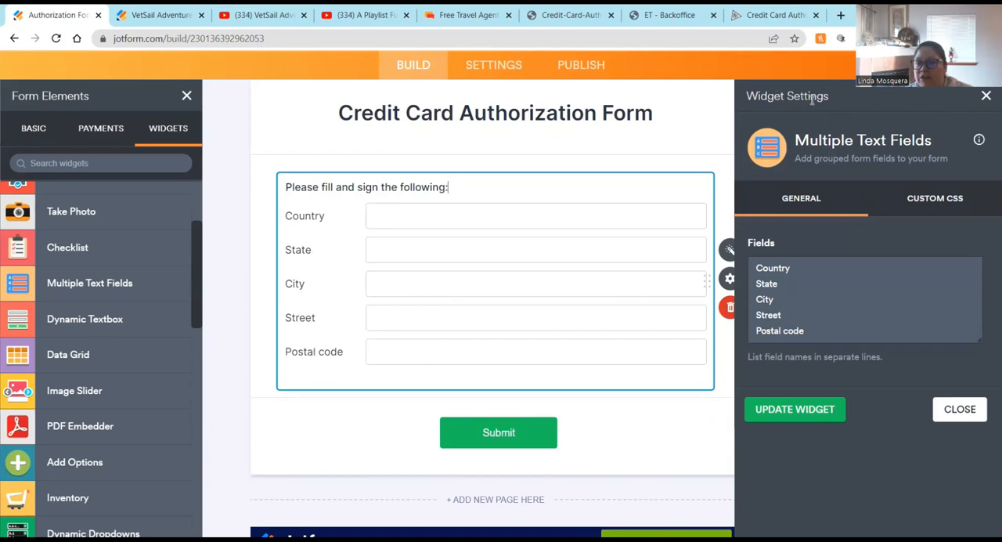
Step: Rename the widget's first field from Country to 'Name(s) of Travelers:' in the field list
{"action": "left_click_drag", "start_coordinate": [756, 268], "coordinate": [793, 272]}
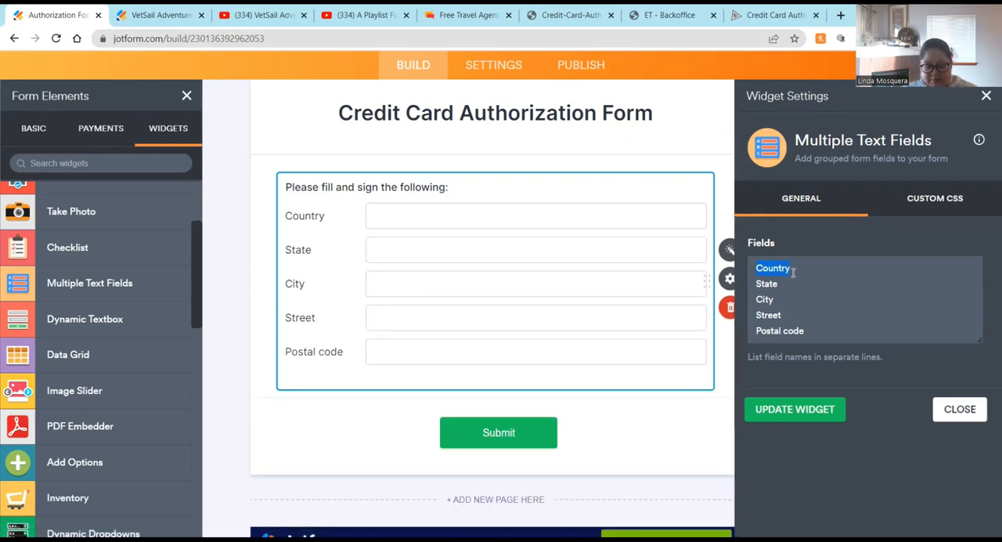
{"action": "type", "text": "Na"}
{"action": "type", "text": "me(s"}
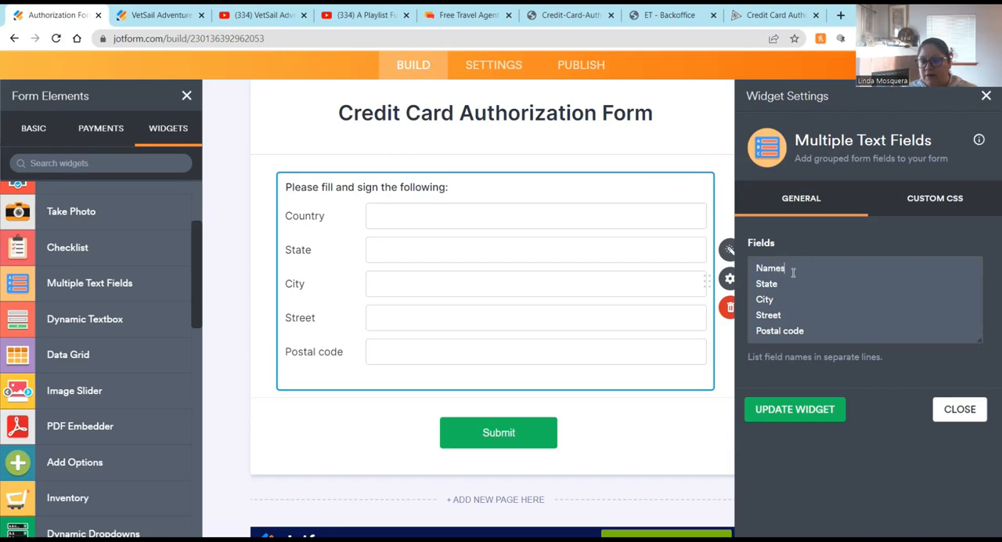
{"action": "key", "text": "Left"}
{"action": "type", "text": "("}
{"action": "type", "text": " of Travlers"}
{"action": "type", "text": "ler"}
{"action": "key", "text": "Down"}
{"action": "key", "text": "shift+Left"}
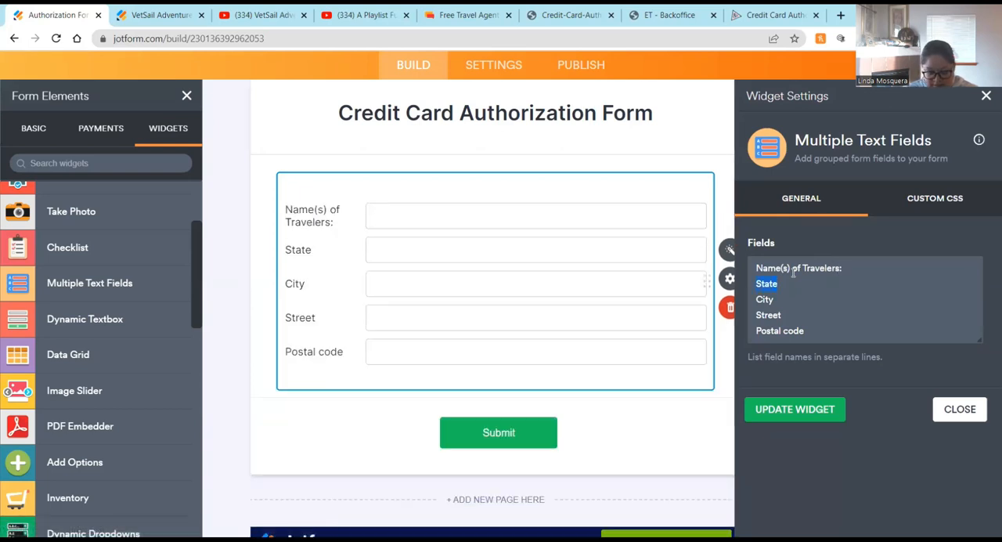
Step: Rename the next widget fields to 'Trip Type:', 'Supplier Name:' and 'Travel Dates:' in the field list
{"action": "type", "text": "Trip Type:"}
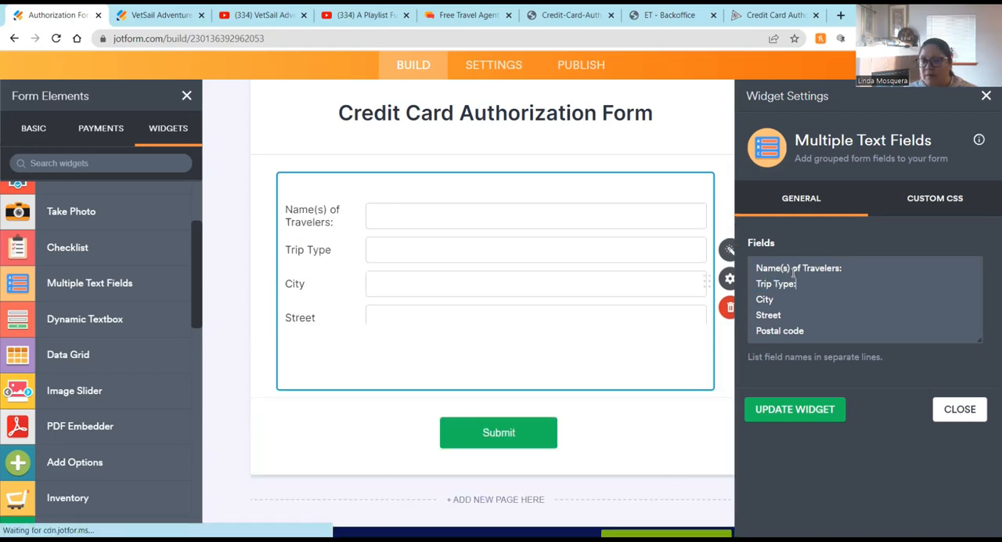
{"action": "key", "text": "Down"}
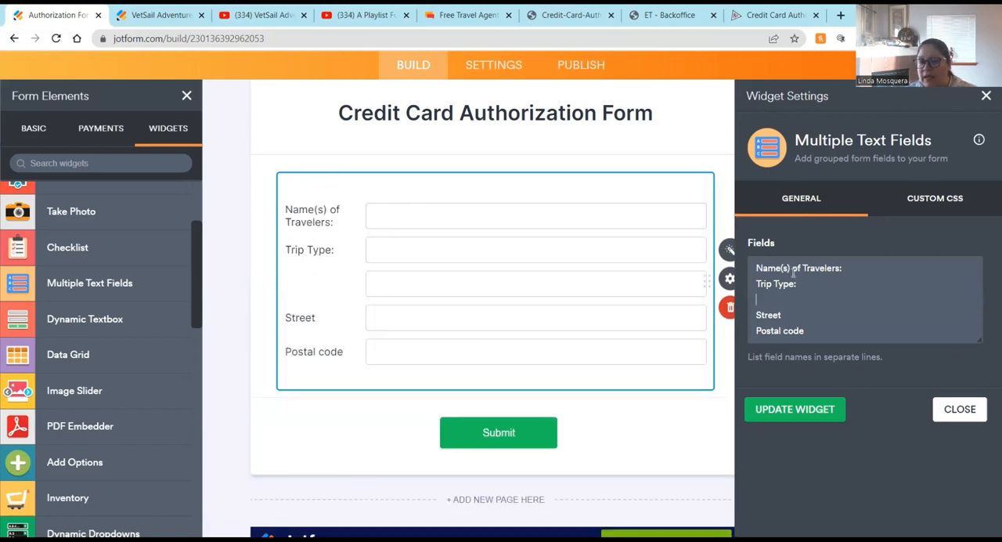
{"action": "type", "text": "Supplier Name:"}
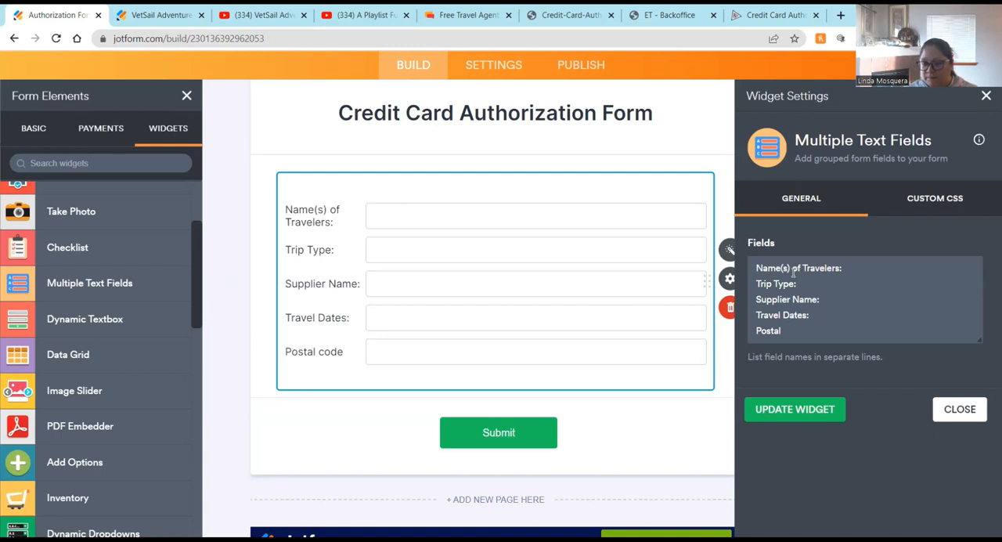
Step: Replace the last field with 'Total Charge to CC:' and close the widget settings
{"action": "key", "text": "BackSpace"}
{"action": "key", "text": "BackSpace"}
{"action": "key", "text": "BackSpace"}
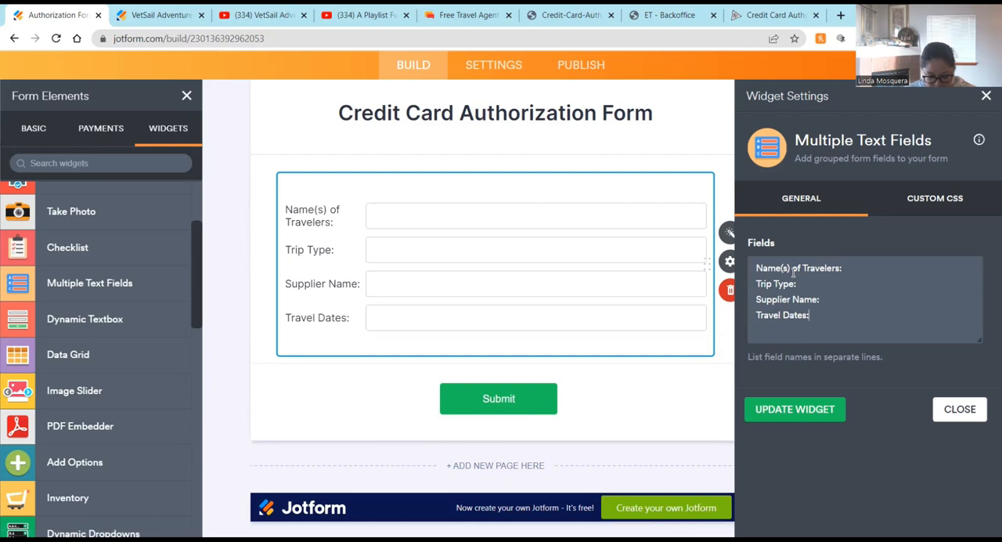
{"action": "type", "text": "Total "}
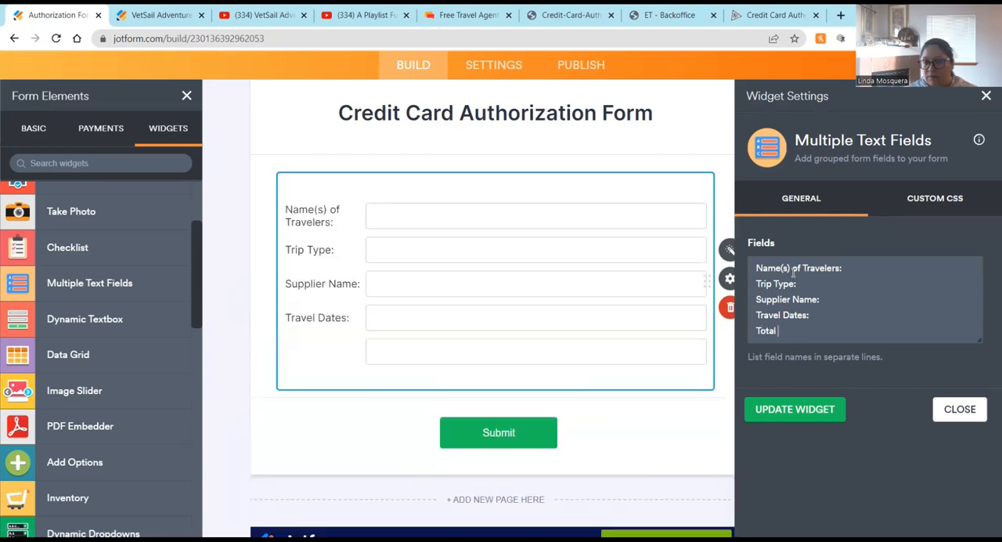
{"action": "type", "text": "Charge to CC:"}
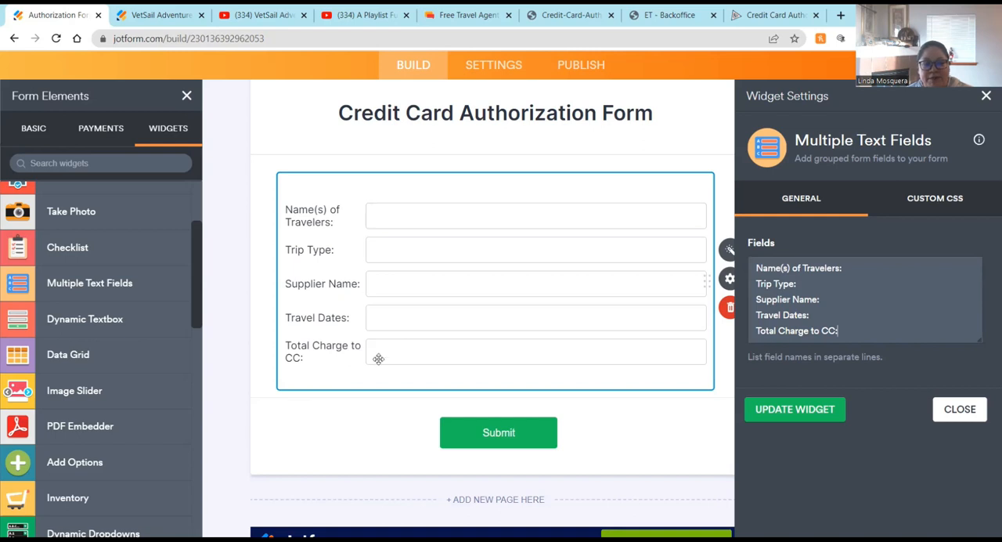
{"action": "left_click", "coordinate": [960, 409]}
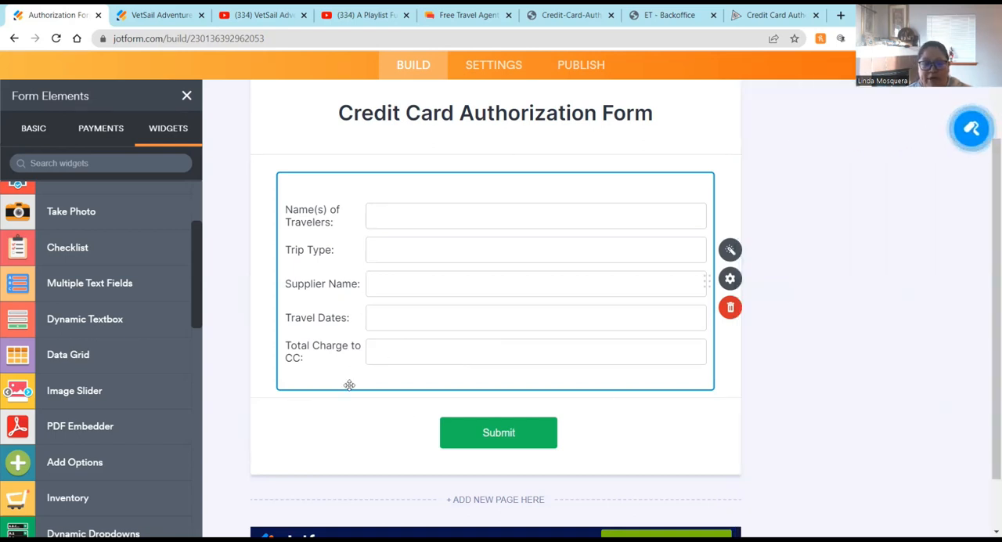
Step: Try the Shrink option in the widget's advanced properties and switch it back off
{"action": "left_click", "coordinate": [729, 277]}
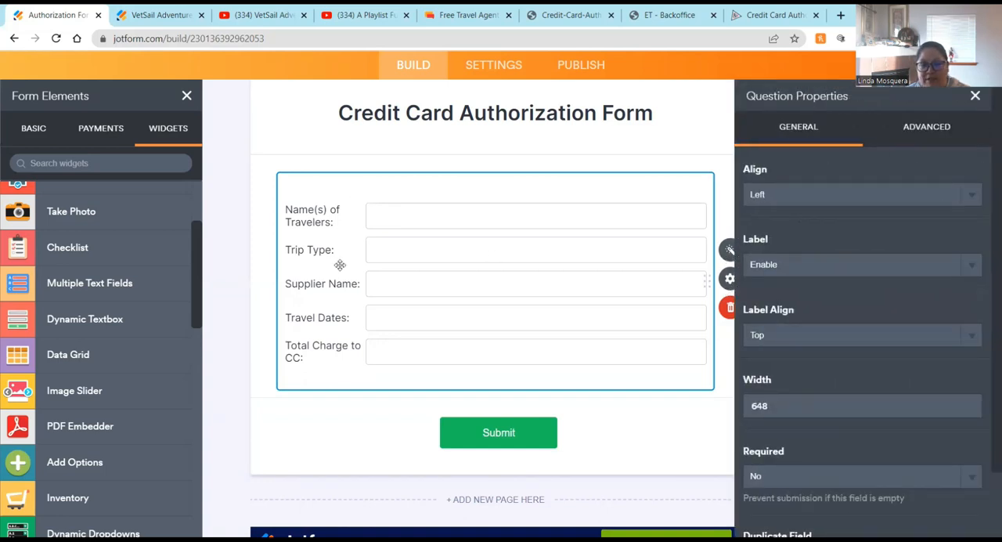
{"action": "scroll", "coordinate": [863, 234], "scroll_direction": "down", "scroll_amount": 2}
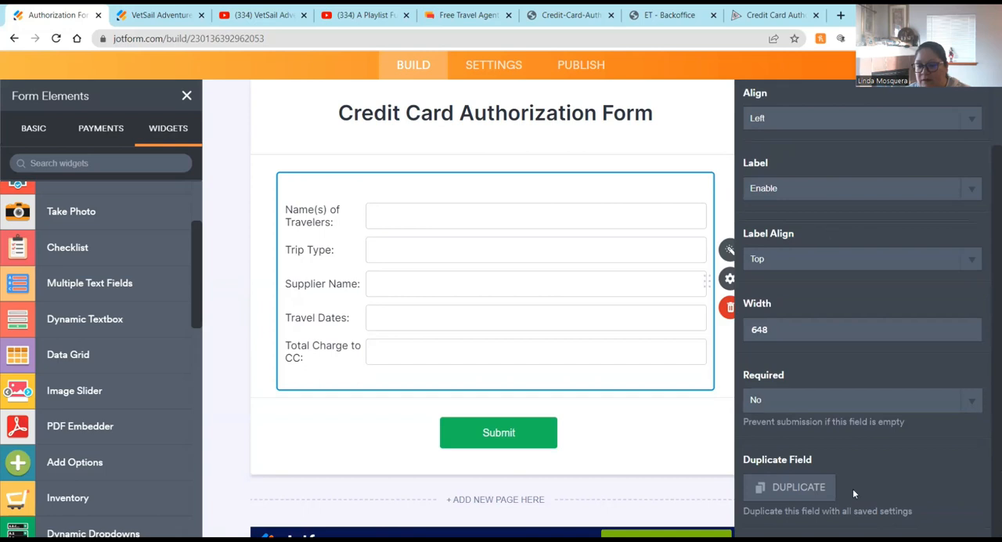
{"action": "scroll", "coordinate": [834, 177], "scroll_direction": "up", "scroll_amount": 2}
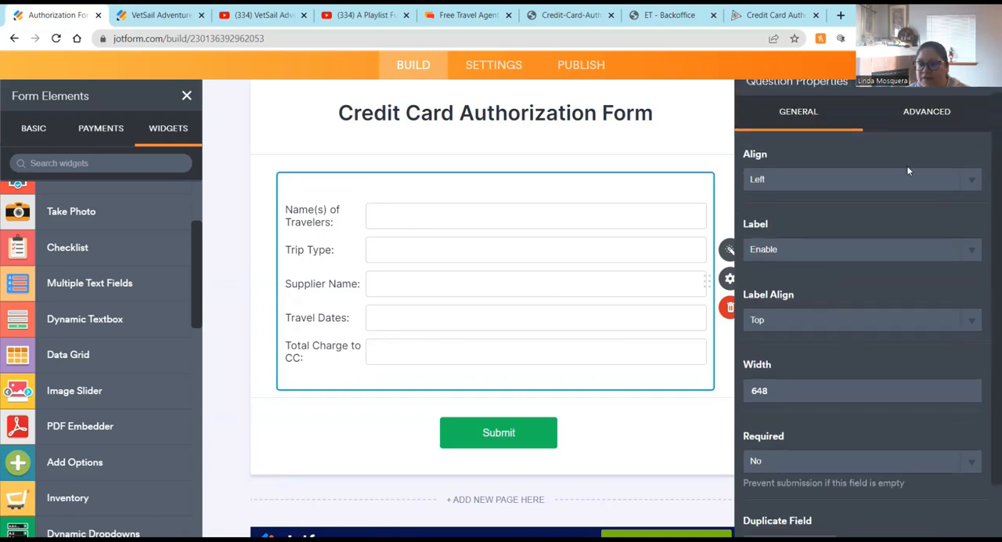
{"action": "left_click", "coordinate": [939, 134]}
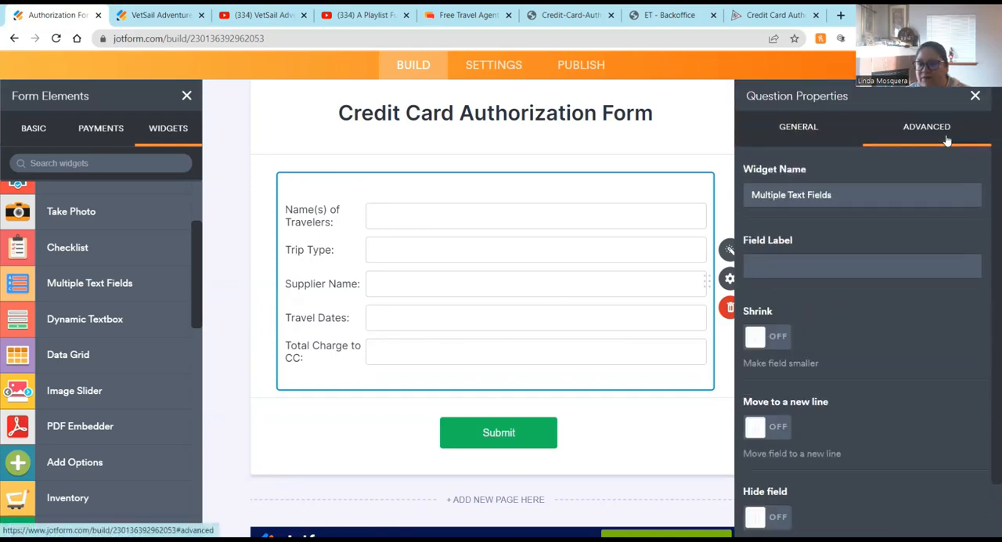
{"action": "left_click", "coordinate": [777, 343]}
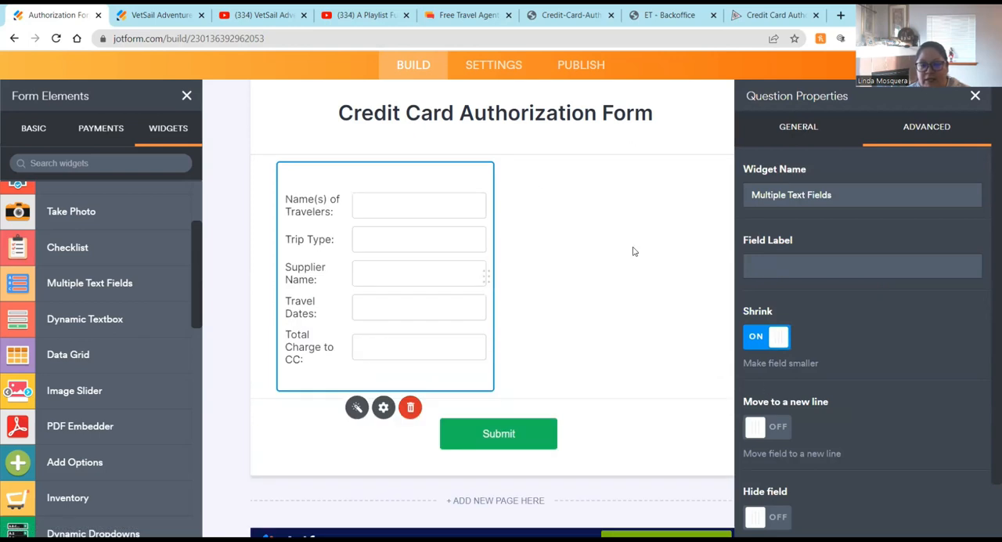
{"action": "left_click", "coordinate": [762, 338]}
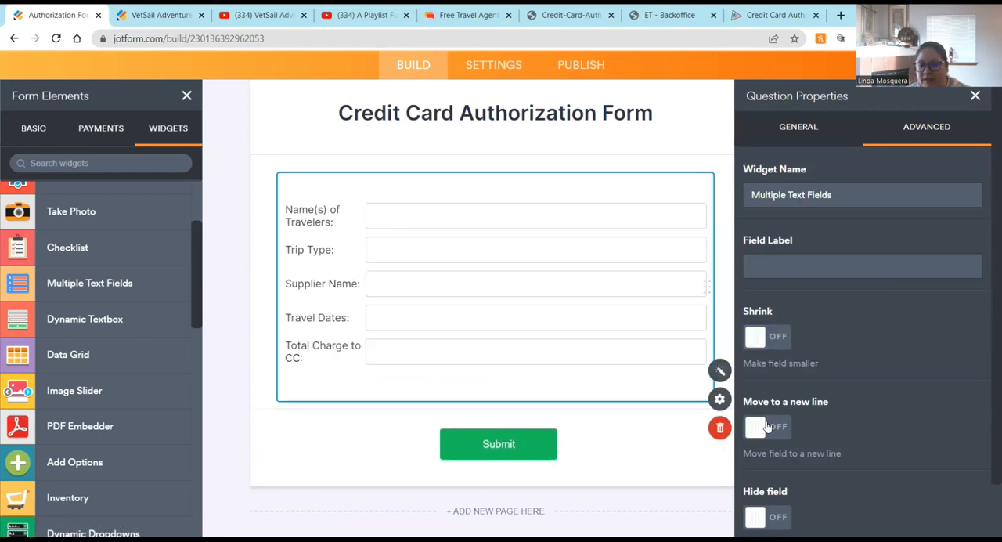
{"action": "scroll", "coordinate": [783, 433], "scroll_direction": "down", "scroll_amount": 1}
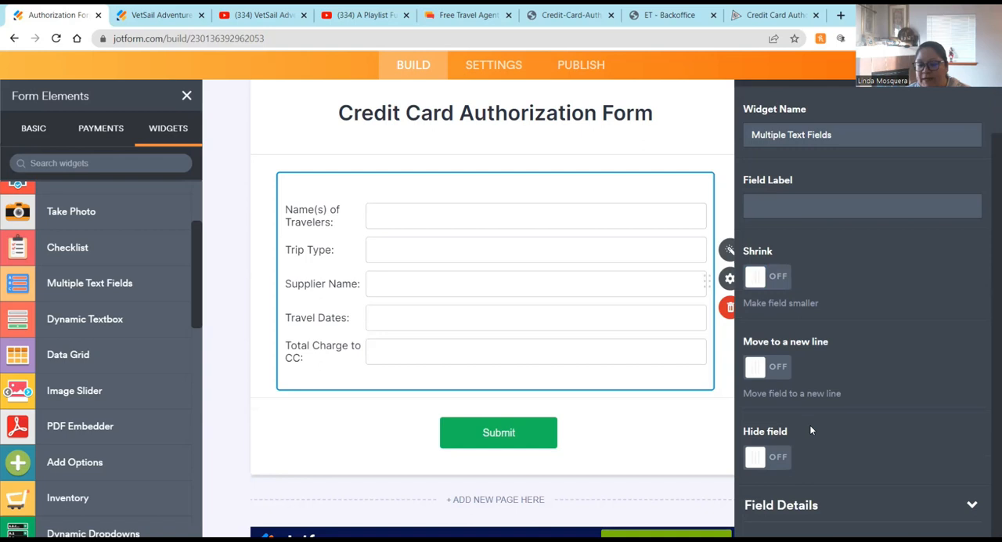
{"action": "scroll", "coordinate": [799, 177], "scroll_direction": "up", "scroll_amount": 1}
{"action": "left_click", "coordinate": [797, 132]}
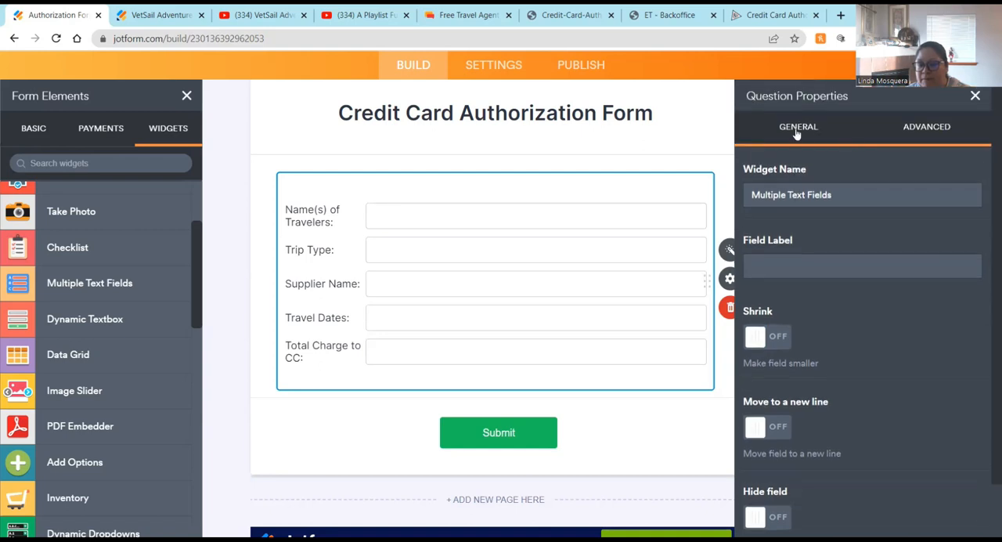
{"action": "scroll", "coordinate": [775, 489], "scroll_direction": "down", "scroll_amount": 1}
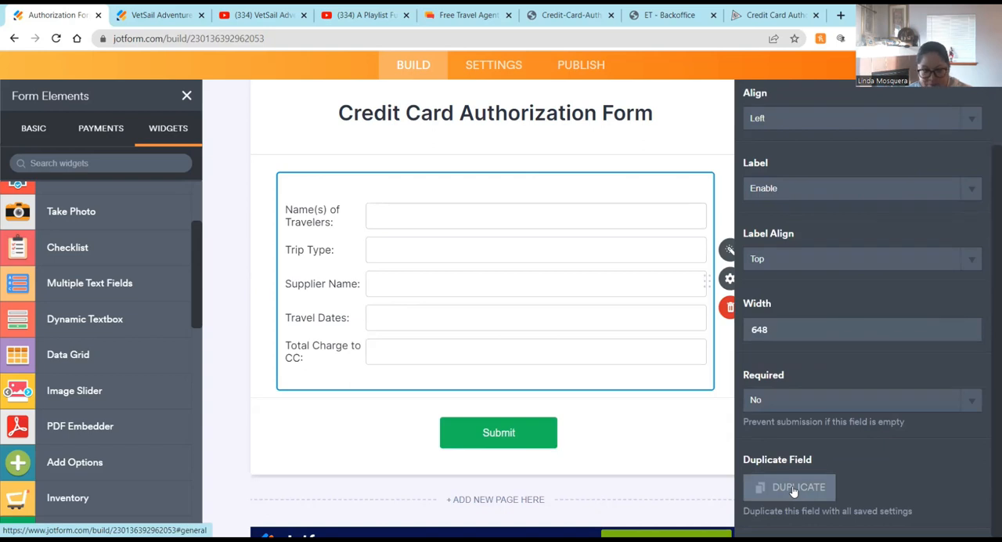
{"action": "left_click", "coordinate": [315, 429]}
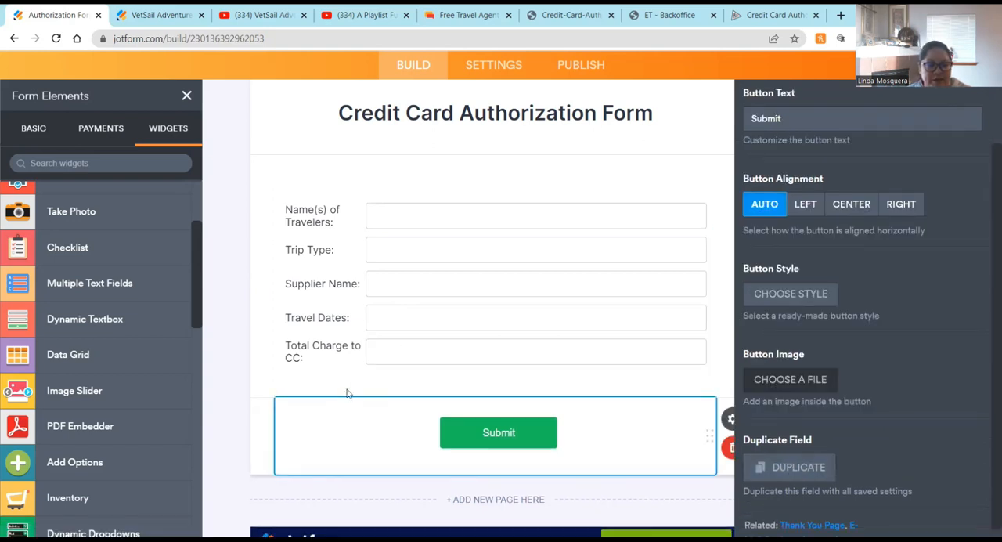
{"action": "left_click", "coordinate": [279, 376]}
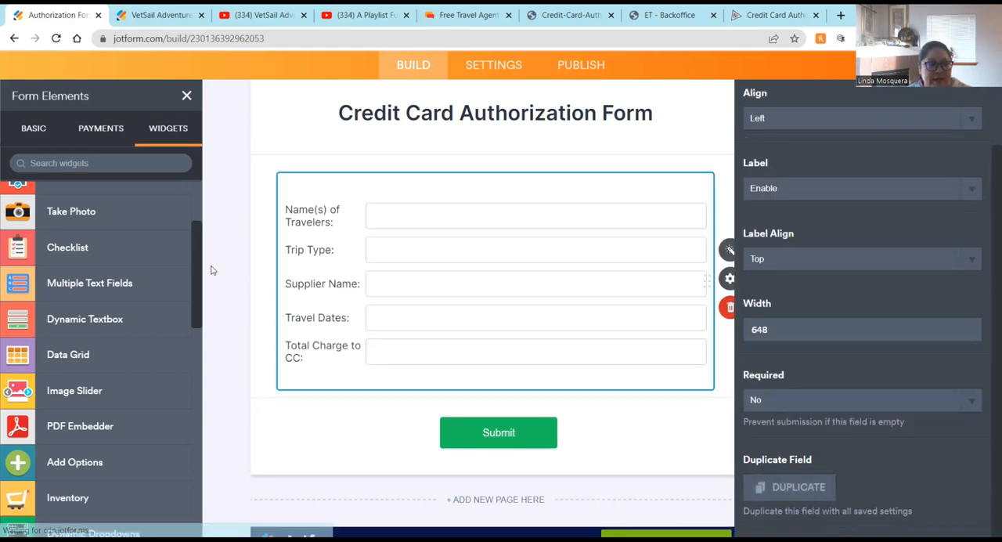
Step: Add an Address field below the widget and label it 'My correct name and address as they appear on my accout are:'
{"action": "left_click", "coordinate": [33, 129]}
{"action": "left_click_drag", "start_coordinate": [67, 271], "coordinate": [433, 439]}
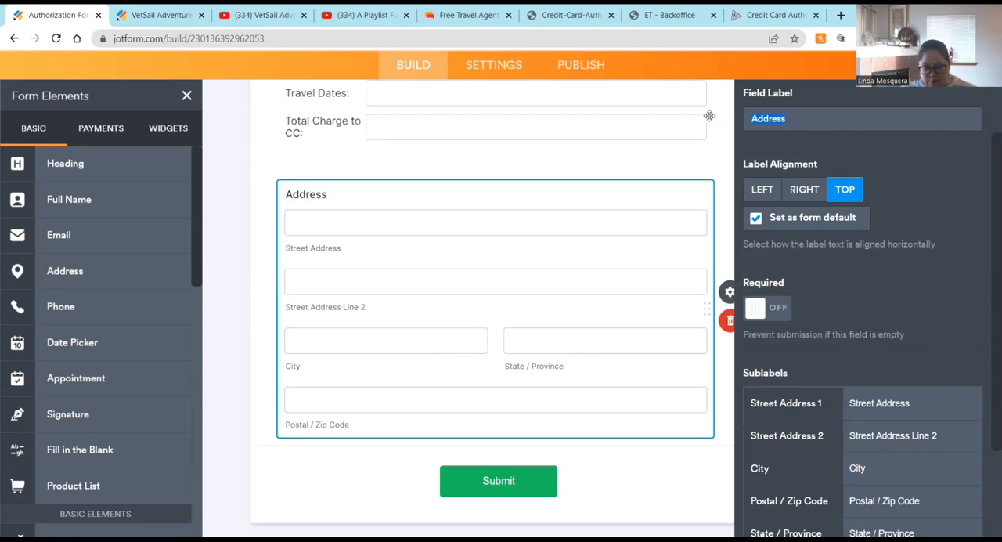
{"action": "type", "text": "My correct name and addres"}
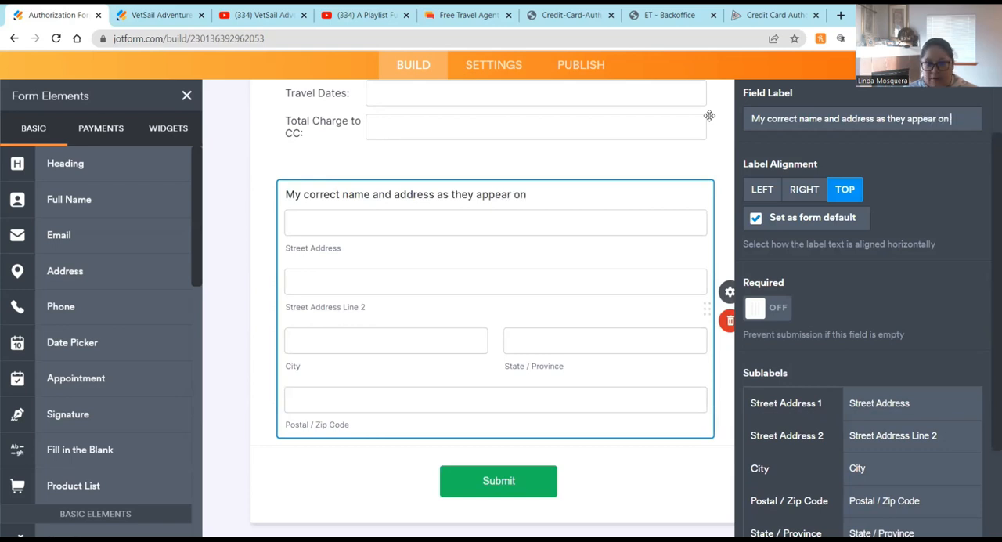
{"action": "type", "text": "ccout are:"}
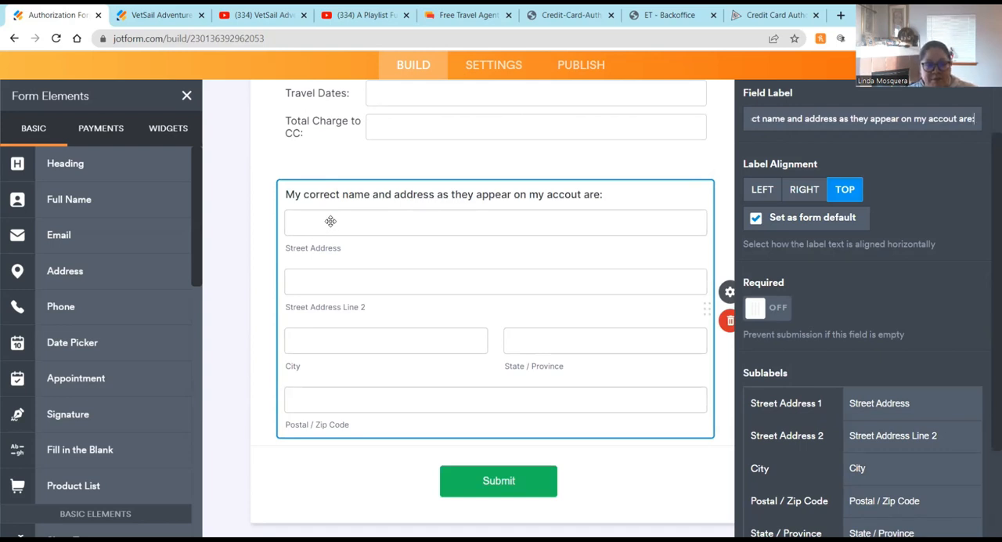
{"action": "scroll", "coordinate": [382, 235], "scroll_direction": "up", "scroll_amount": 1}
{"action": "scroll", "coordinate": [407, 125], "scroll_direction": "up", "scroll_amount": 1}
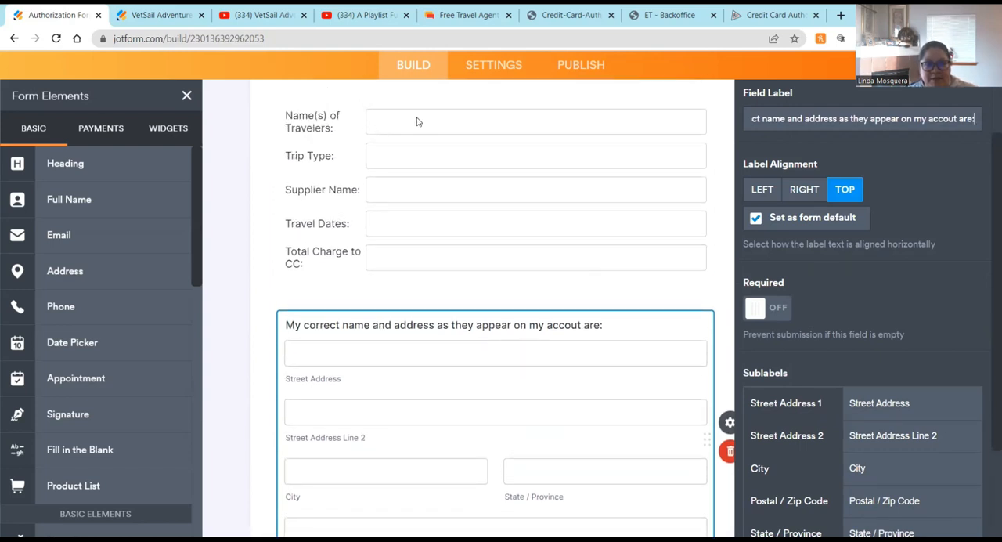
{"action": "scroll", "coordinate": [335, 310], "scroll_direction": "down", "scroll_amount": 2}
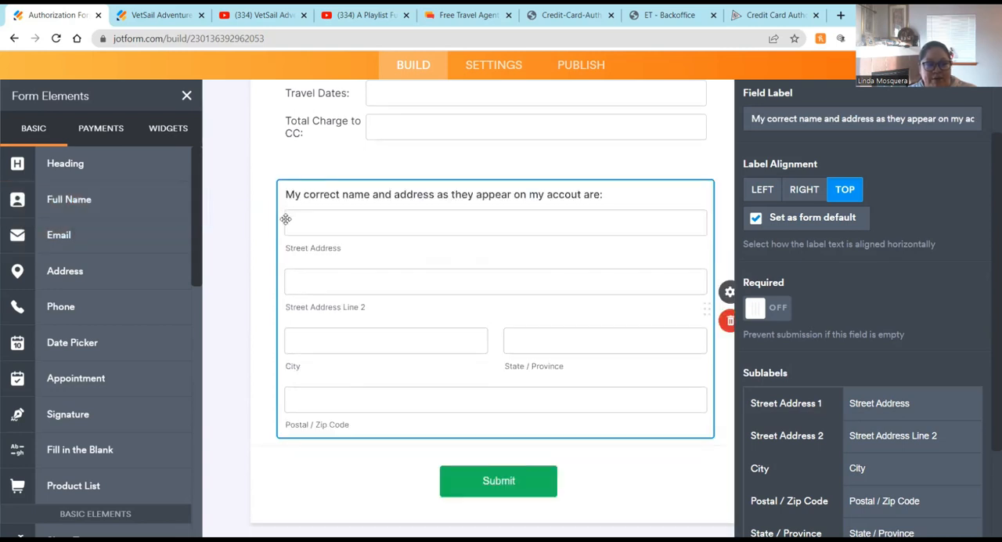
{"action": "left_click", "coordinate": [882, 411]}
{"action": "scroll", "coordinate": [849, 314], "scroll_direction": "down", "scroll_amount": 1}
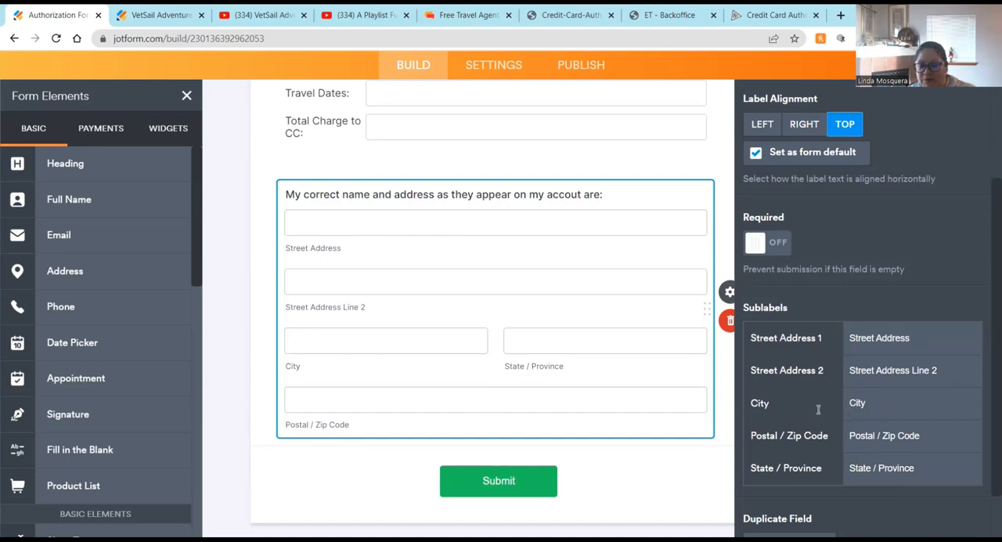
{"action": "scroll", "coordinate": [832, 407], "scroll_direction": "down", "scroll_amount": 1}
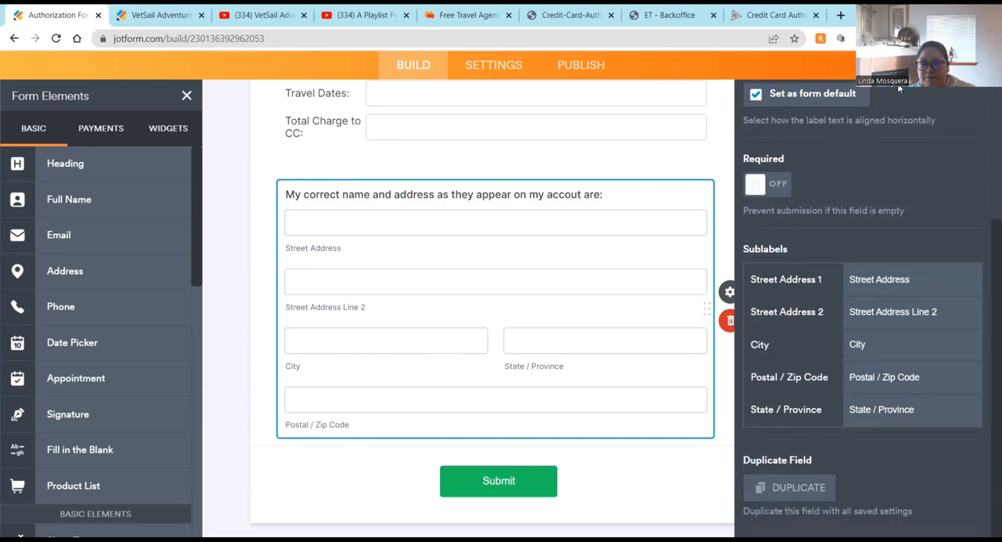
Step: Preview the form in desktop and phone layouts, then return to the builder
{"action": "left_click", "coordinate": [971, 65]}
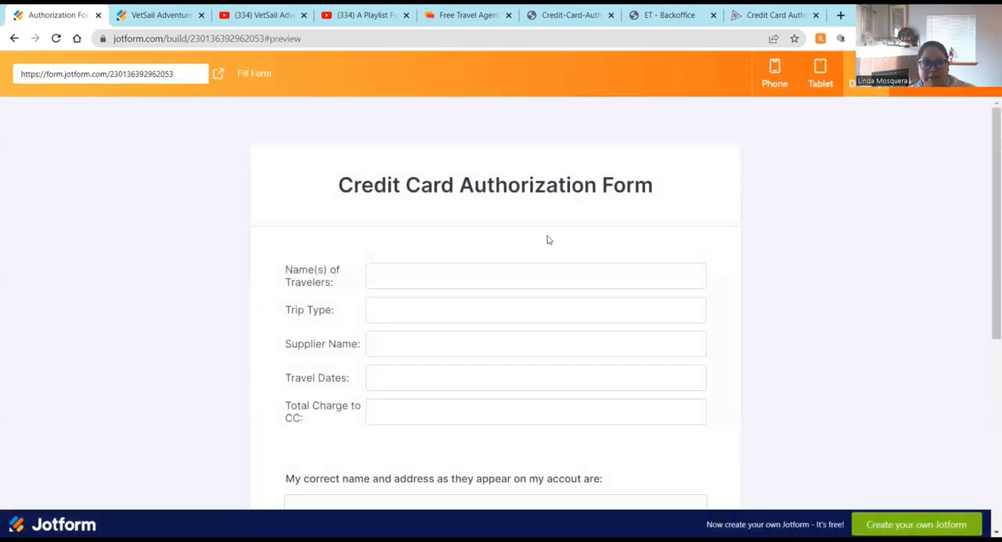
{"action": "scroll", "coordinate": [512, 212], "scroll_direction": "down", "scroll_amount": 2}
{"action": "scroll", "coordinate": [512, 213], "scroll_direction": "down", "scroll_amount": 4}
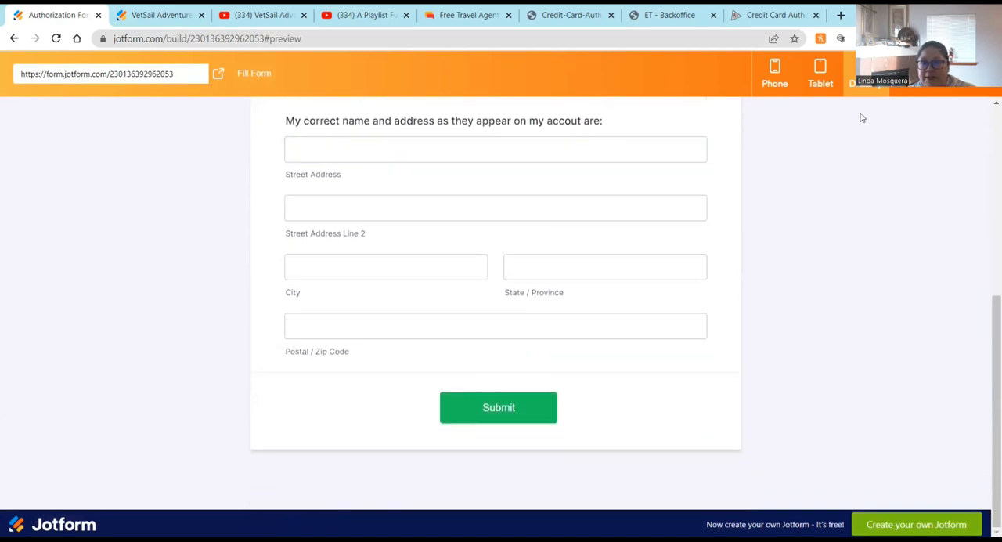
{"action": "left_click", "coordinate": [819, 78]}
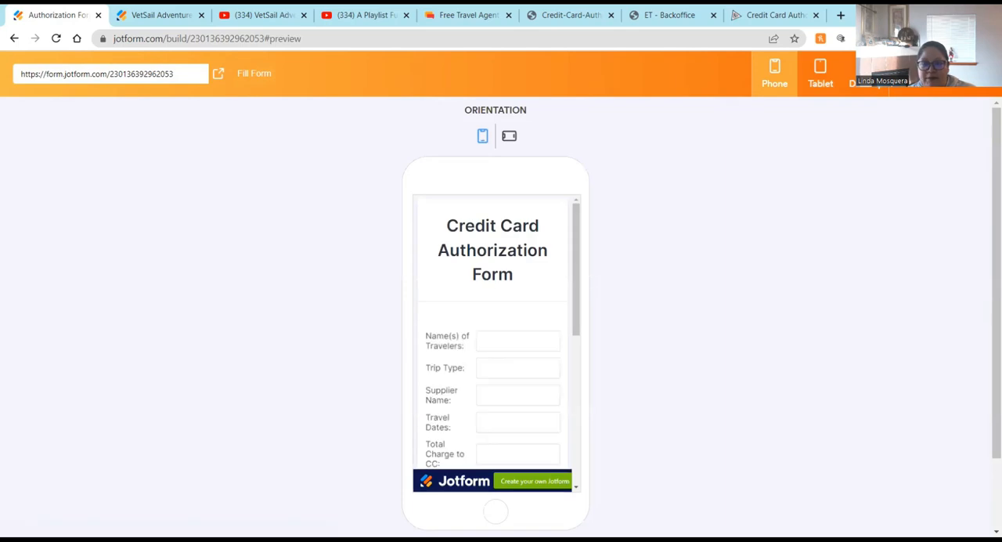
{"action": "scroll", "coordinate": [505, 321], "scroll_direction": "down", "scroll_amount": 3}
{"action": "scroll", "coordinate": [505, 330], "scroll_direction": "down", "scroll_amount": 2}
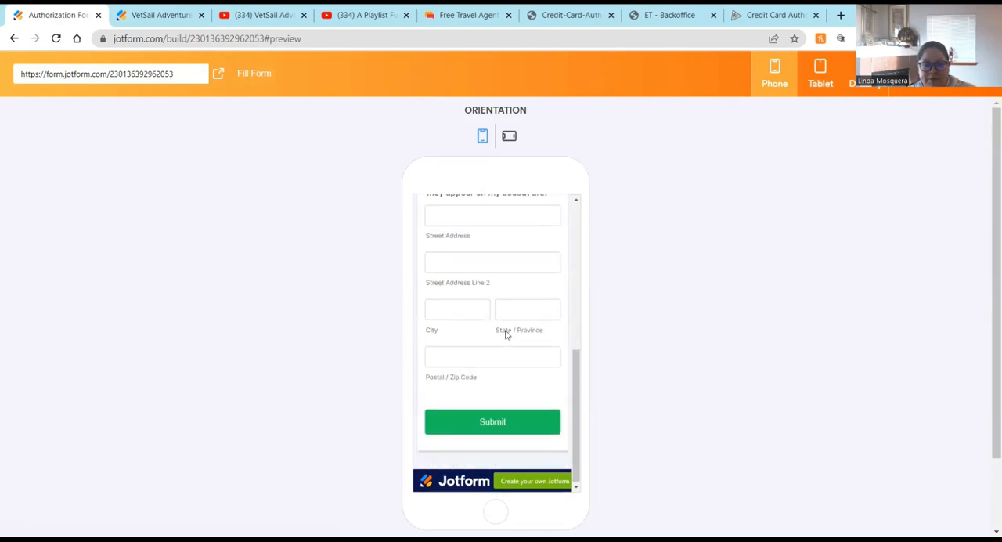
{"action": "left_click", "coordinate": [956, 77]}
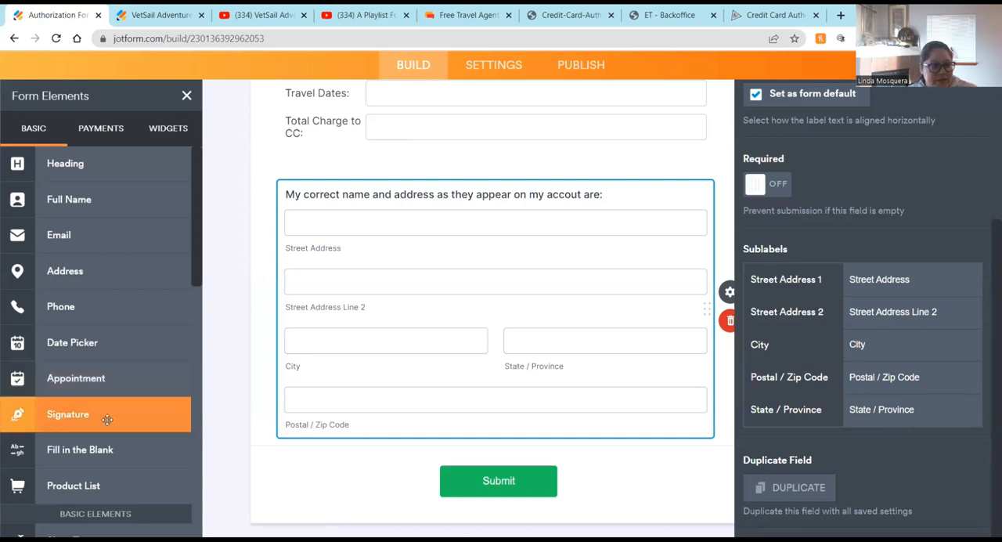
{"action": "scroll", "coordinate": [112, 398], "scroll_direction": "down", "scroll_amount": 3}
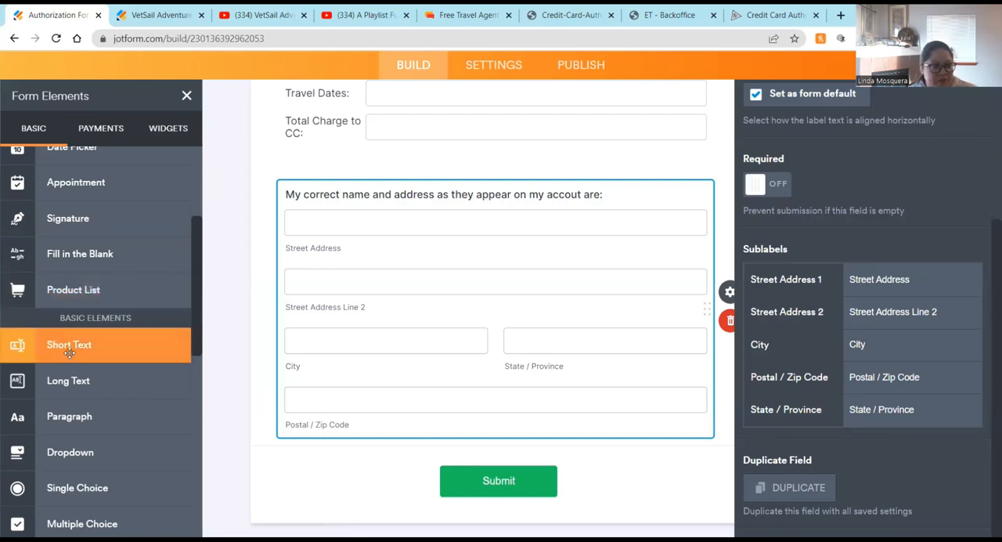
{"action": "left_click_drag", "start_coordinate": [68, 376], "coordinate": [360, 465]}
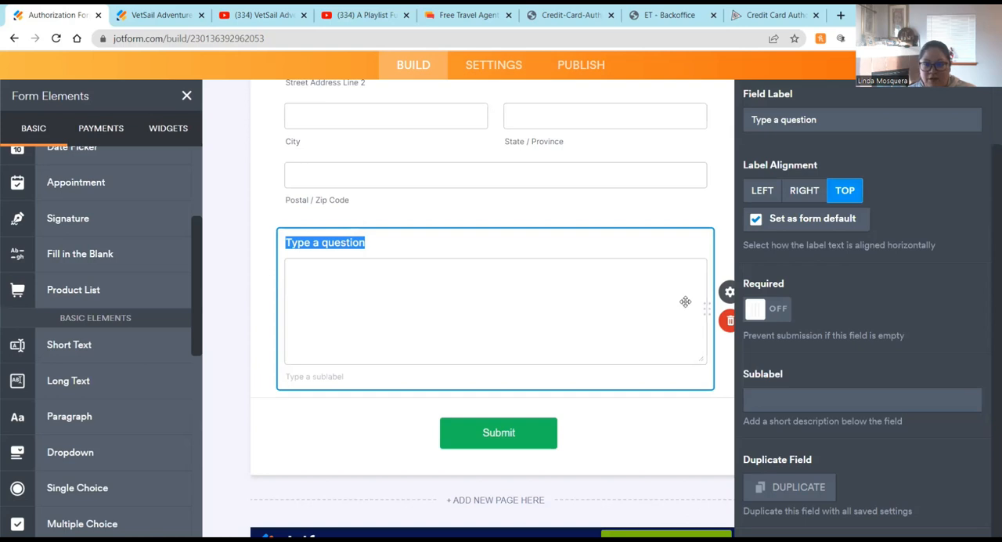
{"action": "left_click", "coordinate": [729, 320]}
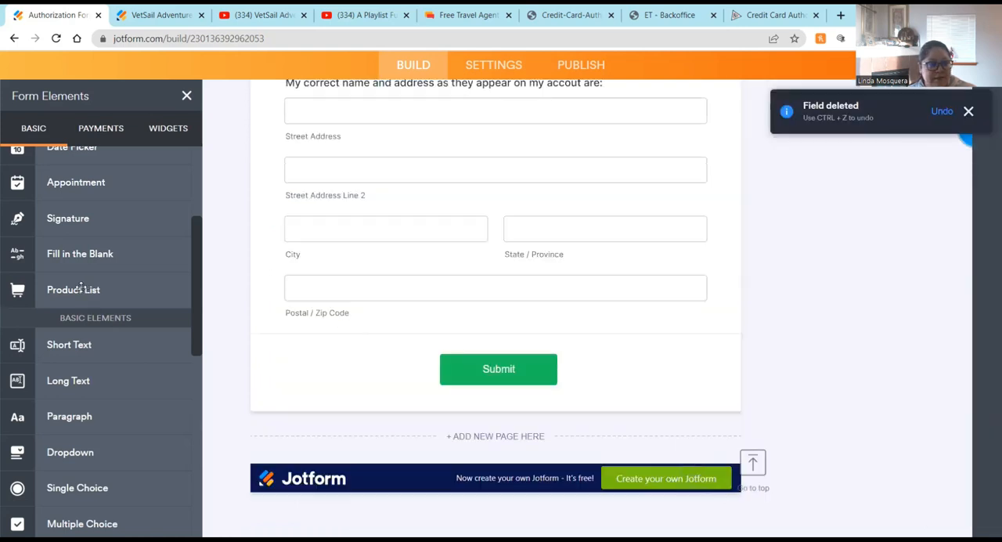
Step: Add a Short Text field below the address block and set its fixed width to 283 px
{"action": "left_click", "coordinate": [69, 345]}
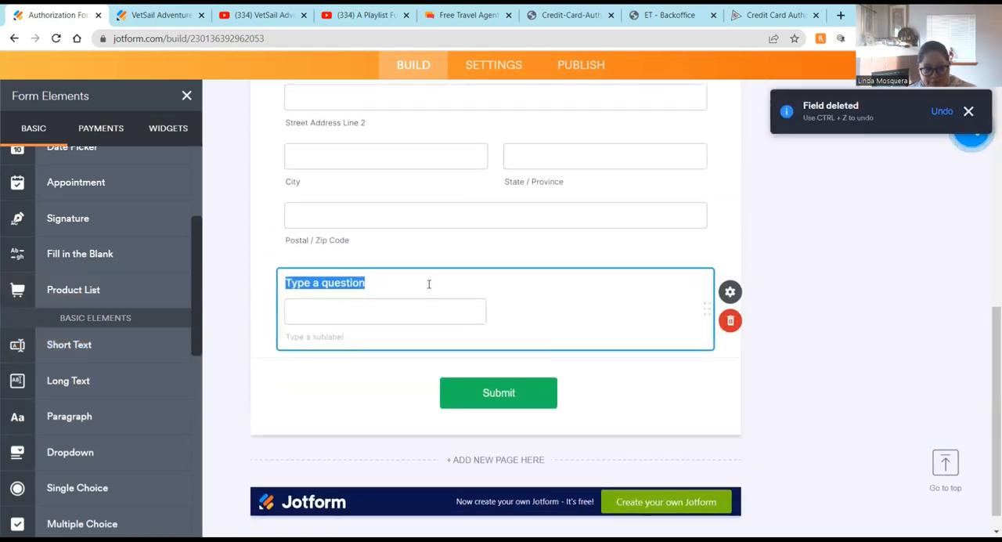
{"action": "left_click", "coordinate": [730, 292]}
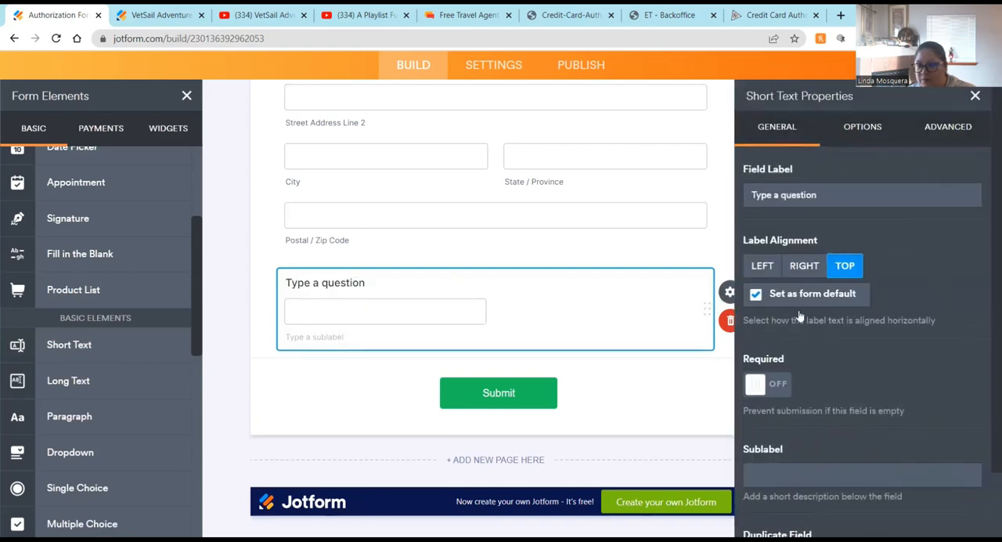
{"action": "scroll", "coordinate": [797, 334], "scroll_direction": "down", "scroll_amount": 1}
{"action": "scroll", "coordinate": [806, 348], "scroll_direction": "up", "scroll_amount": 1}
{"action": "left_click", "coordinate": [862, 127]}
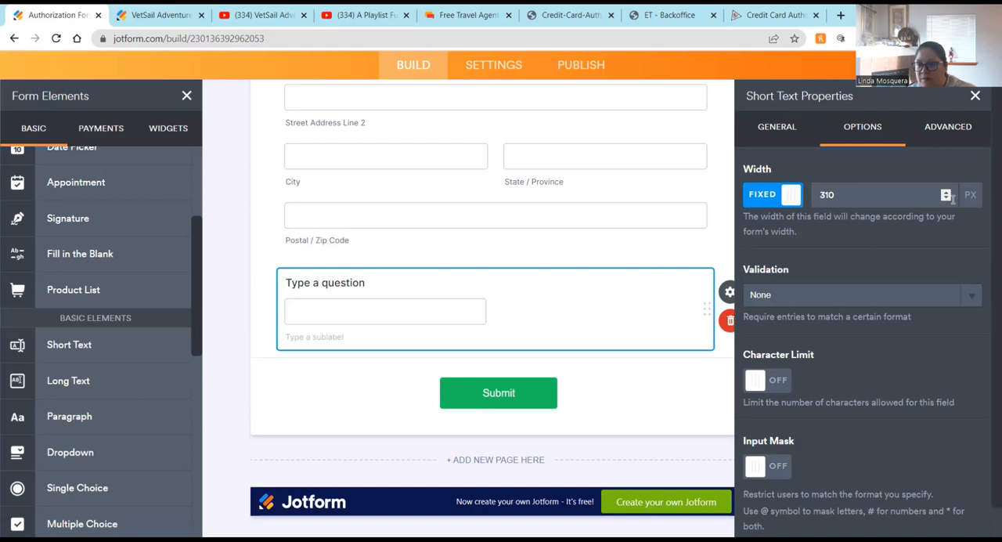
{"action": "left_click_drag", "start_coordinate": [945, 198], "coordinate": [945, 199]}
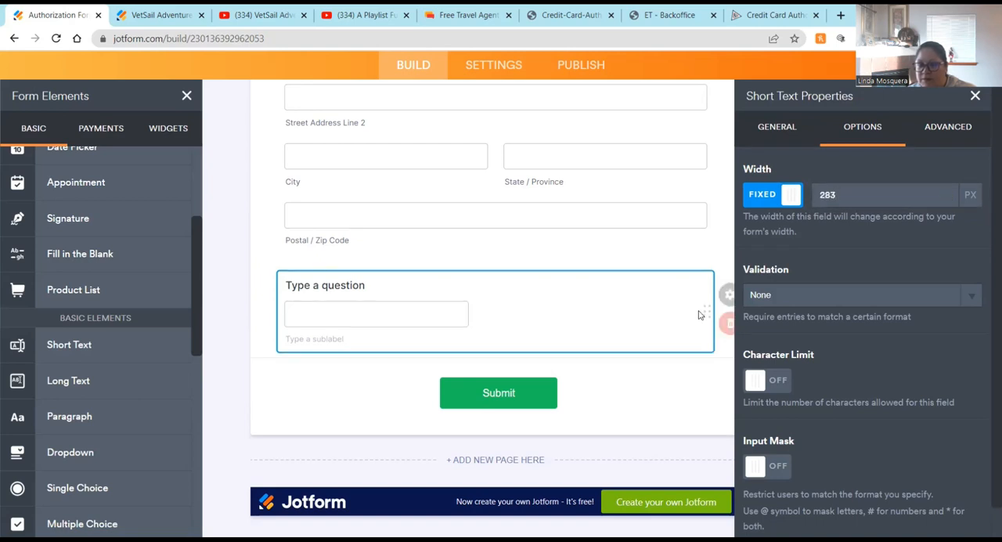
Step: Turn on Shrink in the short text field's advanced properties
{"action": "scroll", "coordinate": [798, 349], "scroll_direction": "down", "scroll_amount": 1}
{"action": "scroll", "coordinate": [861, 251], "scroll_direction": "up", "scroll_amount": 1}
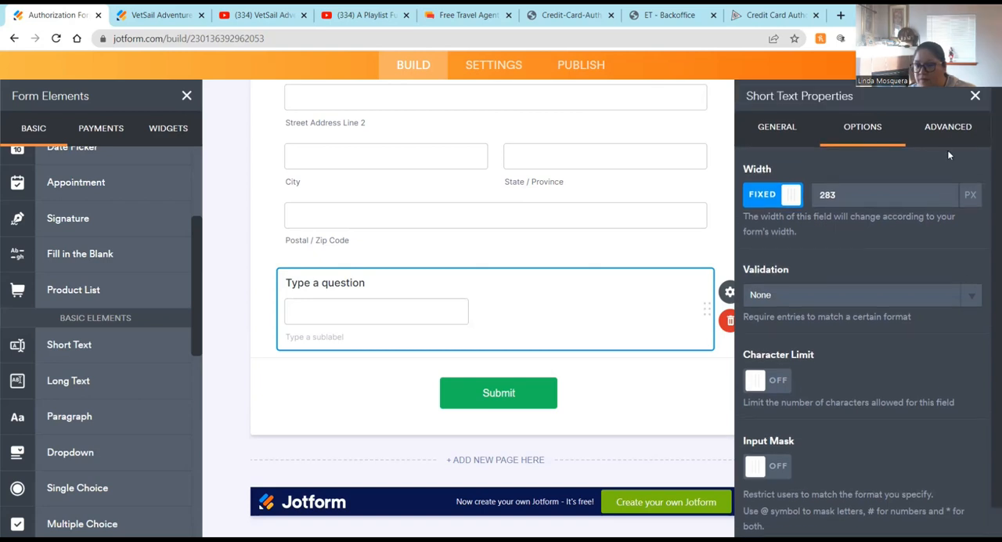
{"action": "left_click", "coordinate": [949, 129]}
{"action": "scroll", "coordinate": [818, 325], "scroll_direction": "down", "scroll_amount": 3}
{"action": "left_click", "coordinate": [767, 366]}
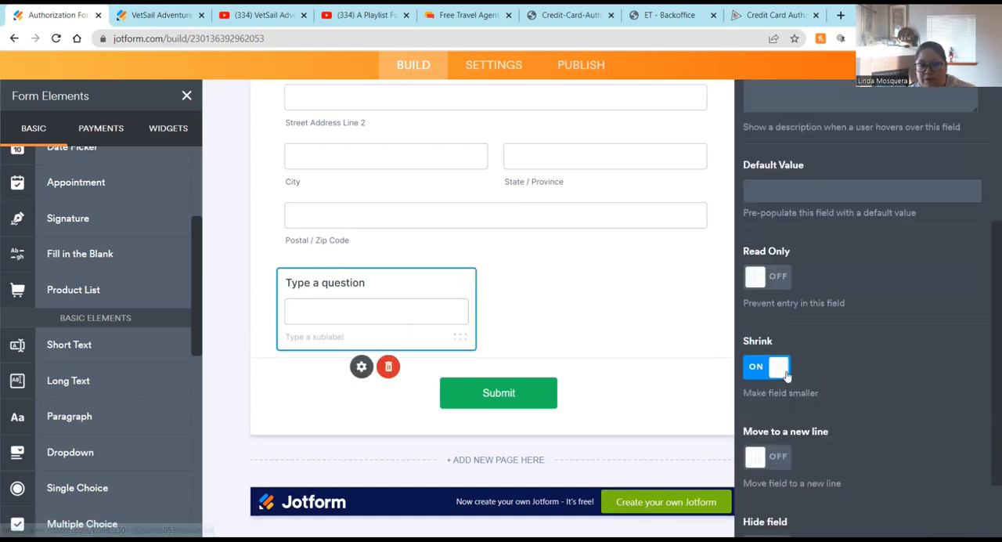
Step: Label the short text field 'Credit Card Account # ( Last 4 Digits ONLY)'
{"action": "left_click", "coordinate": [341, 285]}
{"action": "type", "text": "Credit Card"}
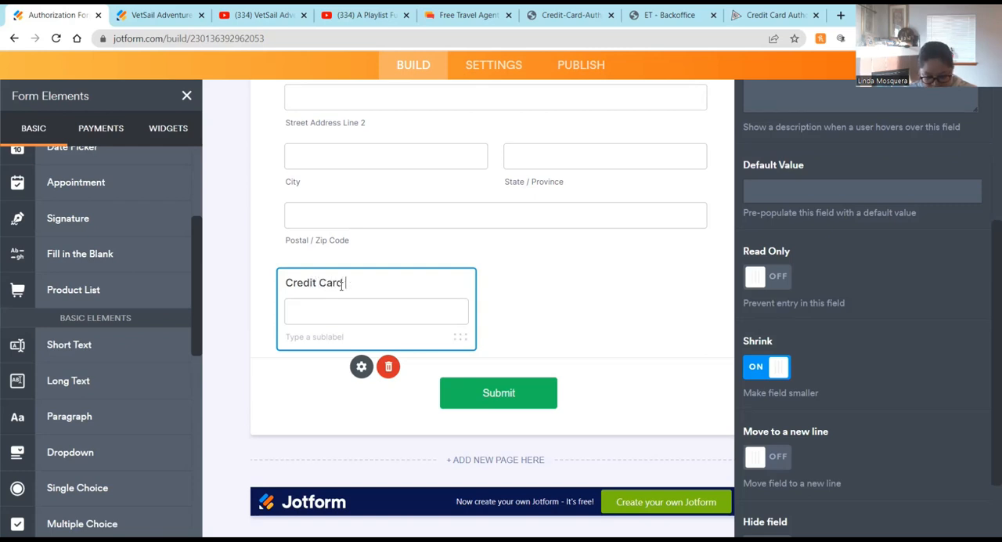
{"action": "type", "text": " Account # ("}
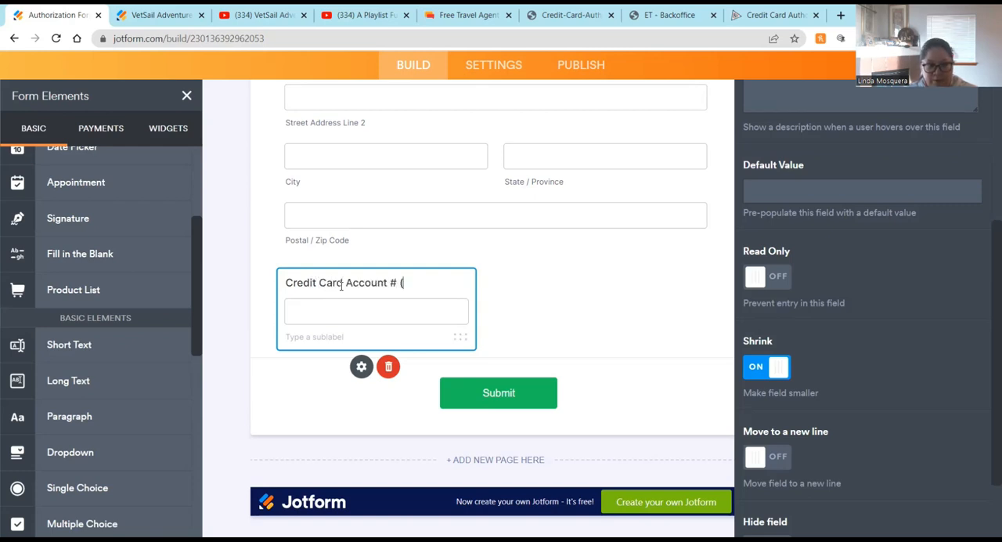
{"action": "type", "text": " Last 4 "}
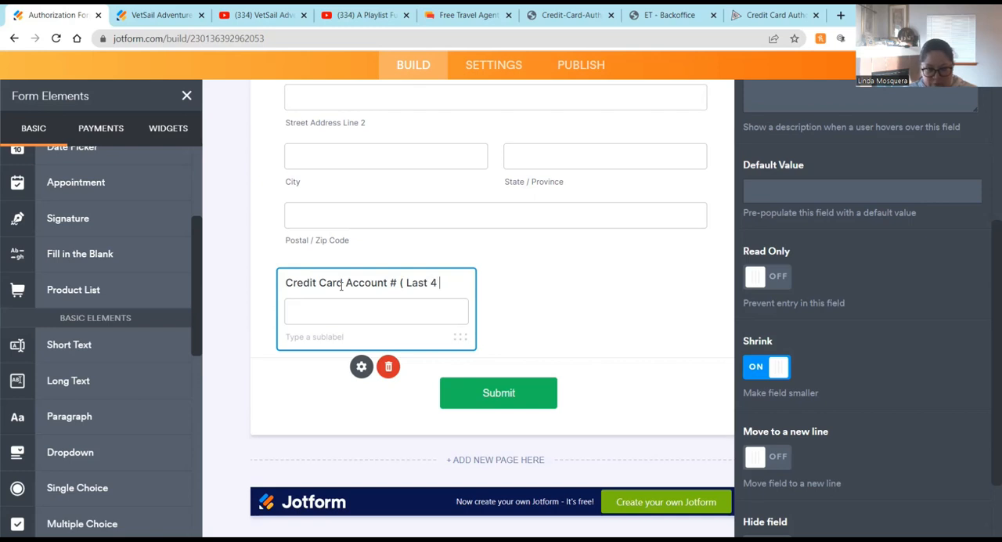
{"action": "type", "text": "Digits ONLY)"}
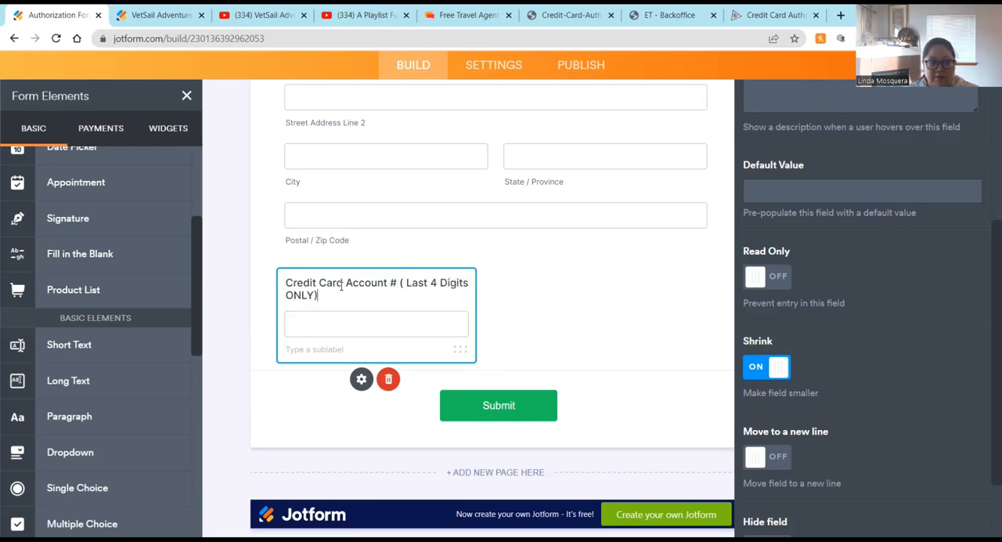
Step: Give the credit card field the sublabel 'Last 4 Digits ONLY'
{"action": "left_click", "coordinate": [339, 349]}
{"action": "type", "text": "Last 4 Digits ONLY"}
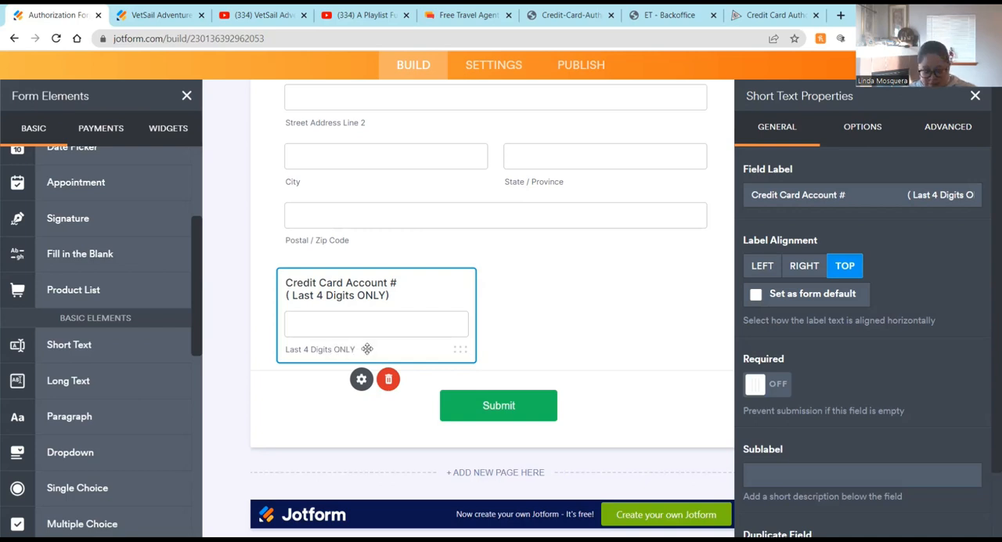
{"action": "left_click", "coordinate": [570, 320]}
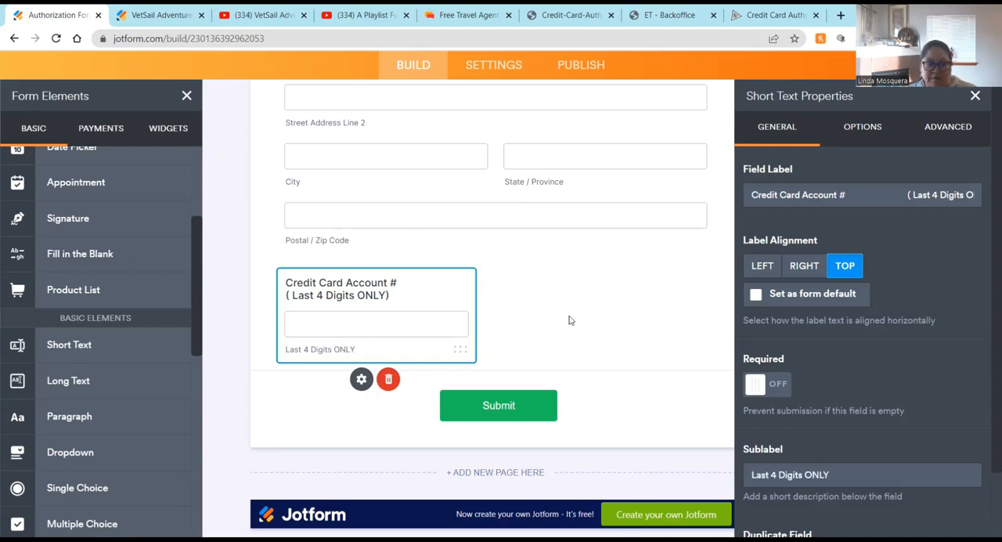
{"action": "mouse_move", "coordinate": [472, 349]}
{"action": "left_mouse_down"}
{"action": "mouse_move", "coordinate": [485, 344]}
{"action": "mouse_move", "coordinate": [475, 347]}
{"action": "left_mouse_up"}
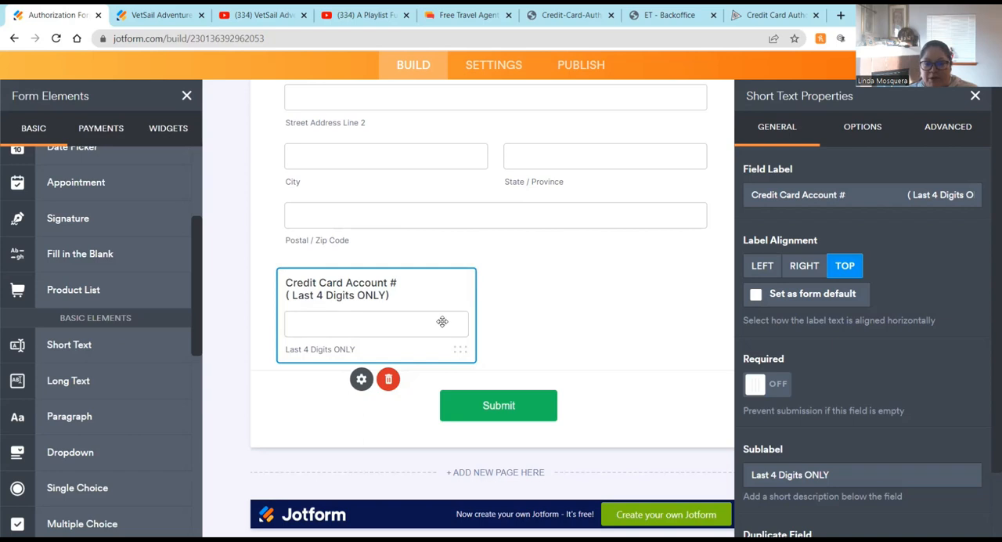
Step: Duplicate the credit card field and relabel the copy 'Driver's license number is'
{"action": "scroll", "coordinate": [787, 392], "scroll_direction": "down", "scroll_amount": 1}
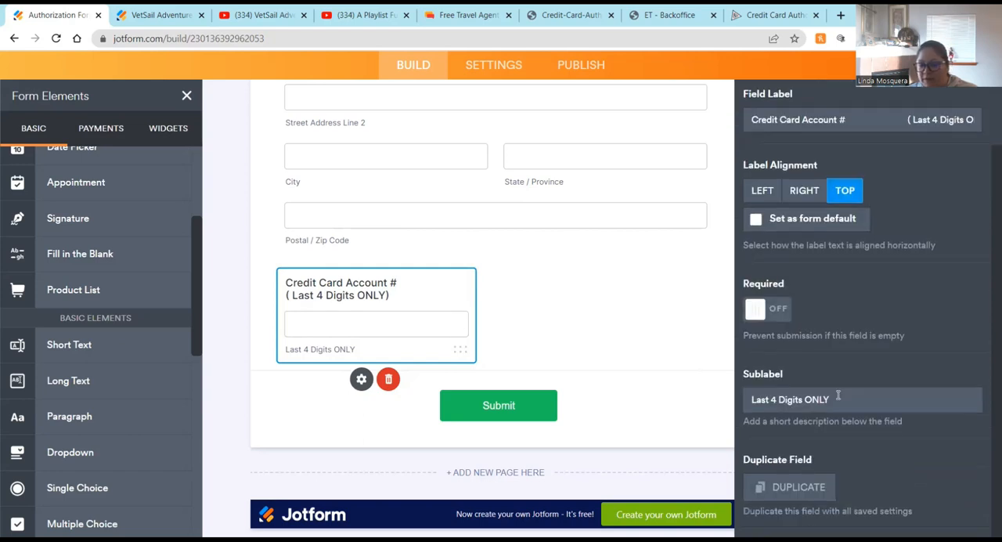
{"action": "left_click", "coordinate": [791, 487]}
{"action": "triple_click", "coordinate": [547, 288]}
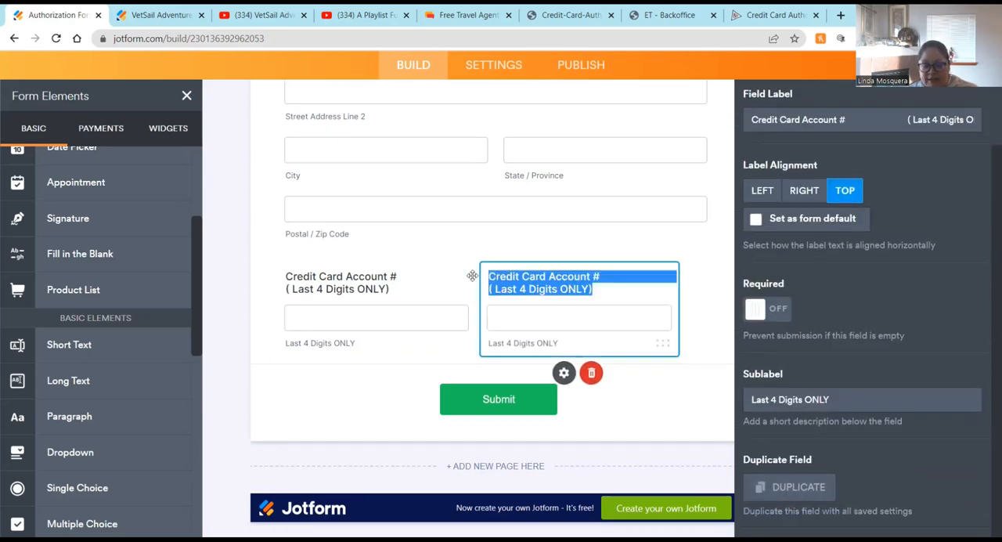
{"action": "type", "text": "Driver's linc"}
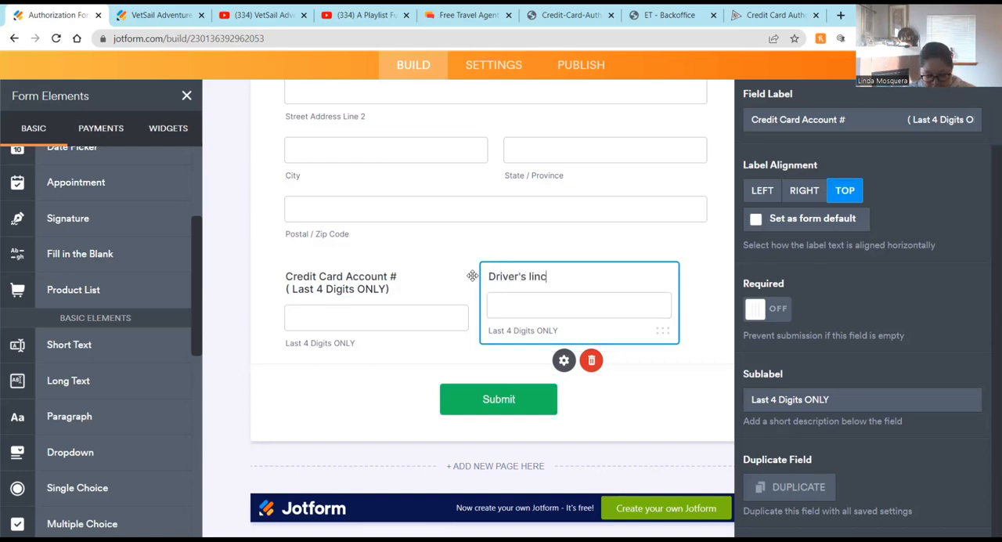
{"action": "double_click", "coordinate": [509, 331]}
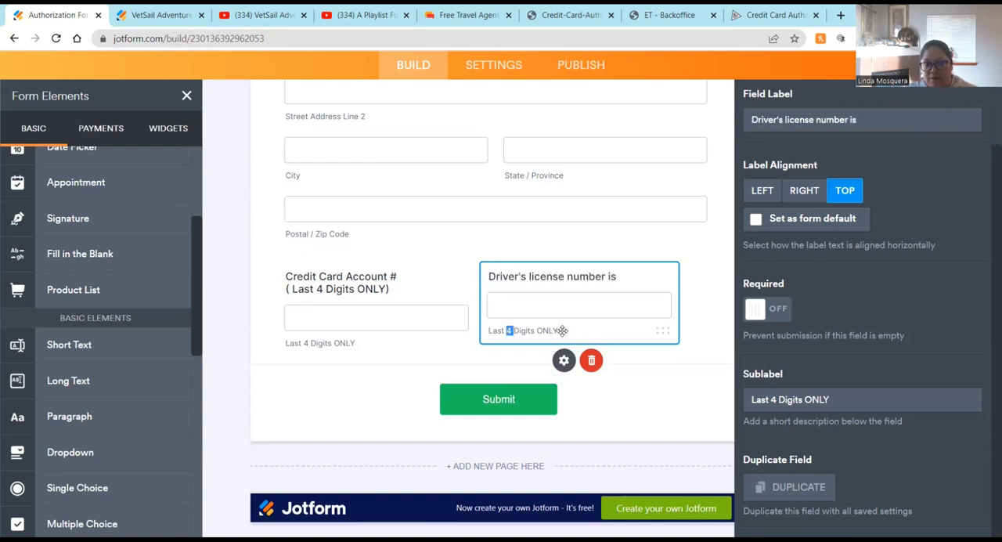
{"action": "left_click", "coordinate": [562, 330]}
Step: Set the driver's license field's sublabel to 'State / Lic #' and close its properties
{"action": "left_click", "coordinate": [844, 399]}
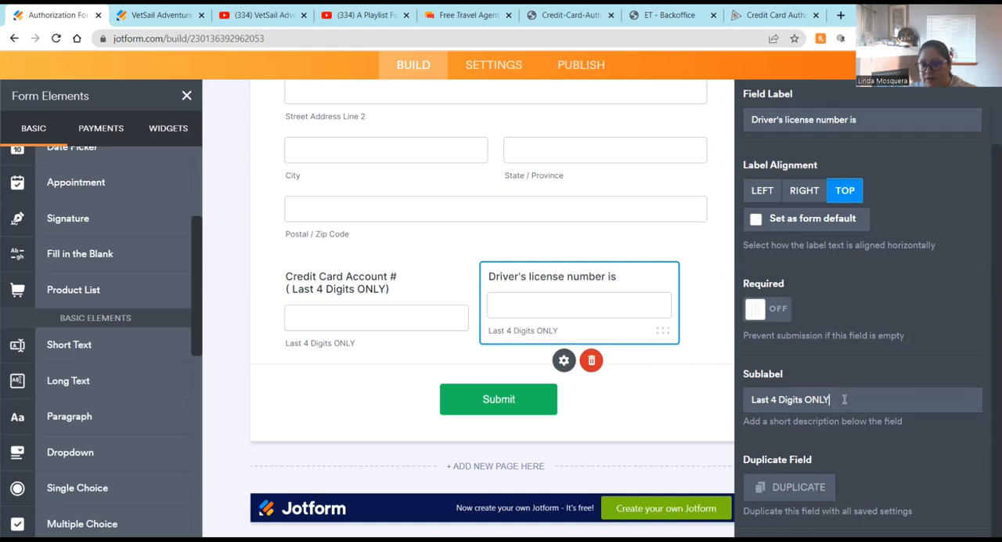
{"action": "left_click_drag", "start_coordinate": [845, 399], "coordinate": [720, 423]}
{"action": "type", "text": "Stage"}
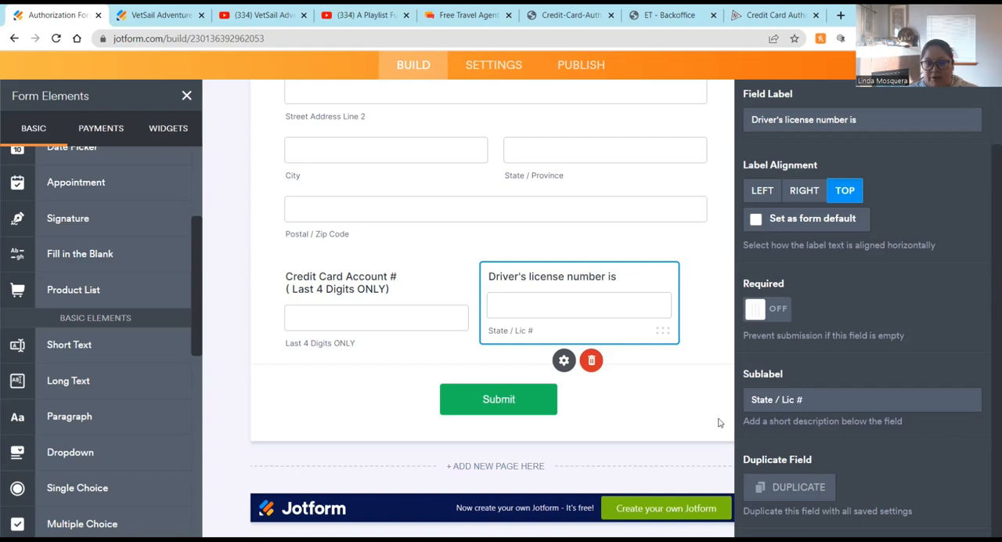
{"action": "left_click", "coordinate": [702, 354]}
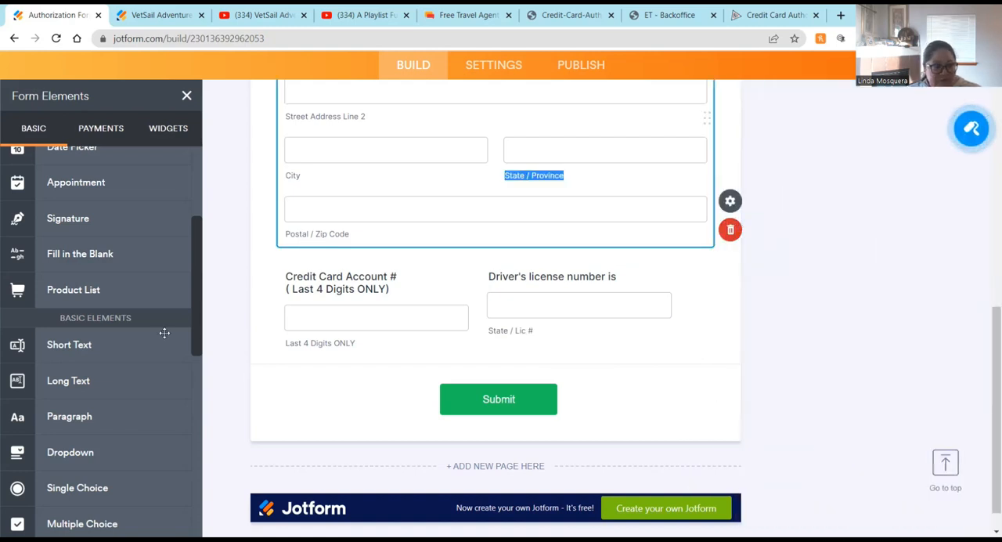
Step: Add a Phone field below the credit card and driver's license fields
{"action": "scroll", "coordinate": [102, 419], "scroll_direction": "up", "scroll_amount": 3}
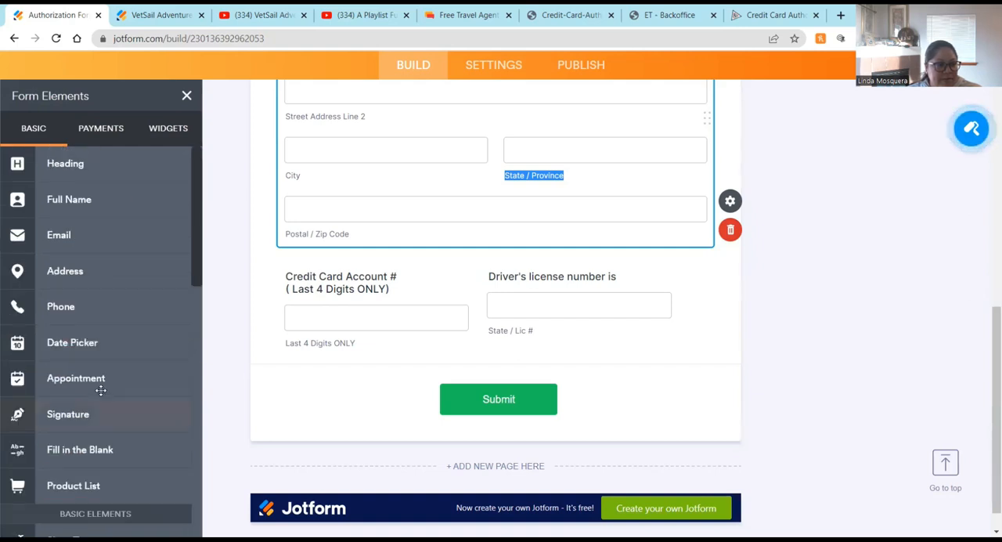
{"action": "left_click_drag", "start_coordinate": [86, 295], "coordinate": [351, 397]}
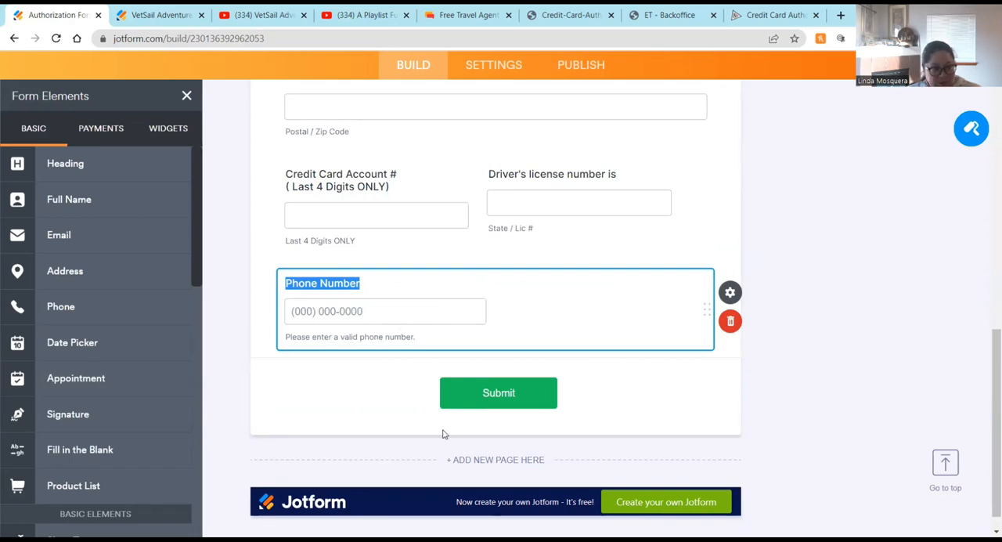
Step: Add a Signature field below the phone number and turn on its Shrink option
{"action": "mouse_move", "coordinate": [69, 413]}
{"action": "left_mouse_down"}
{"action": "mouse_move", "coordinate": [324, 361]}
{"action": "mouse_move", "coordinate": [333, 380]}
{"action": "left_mouse_up"}
{"action": "left_click", "coordinate": [731, 313]}
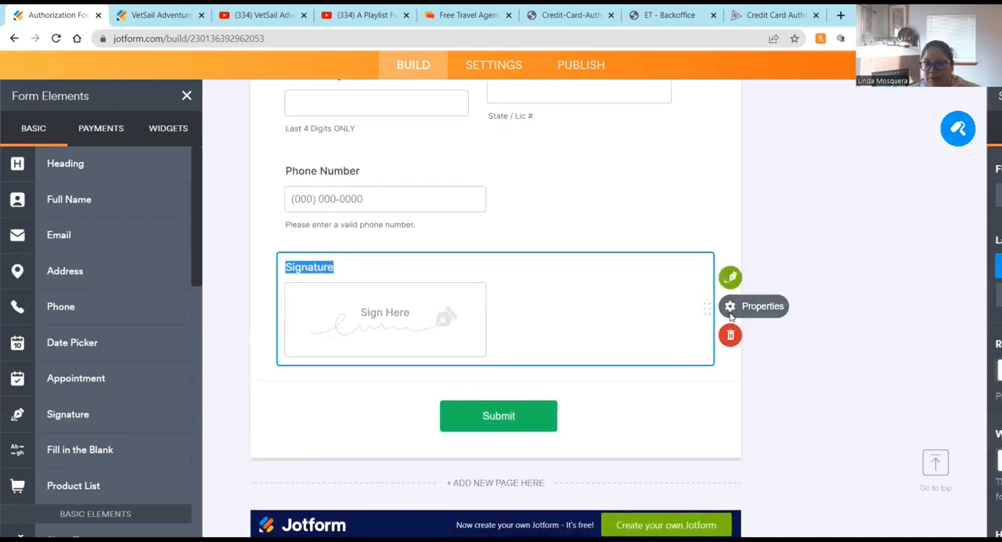
{"action": "left_click", "coordinate": [927, 126]}
{"action": "left_click", "coordinate": [776, 347]}
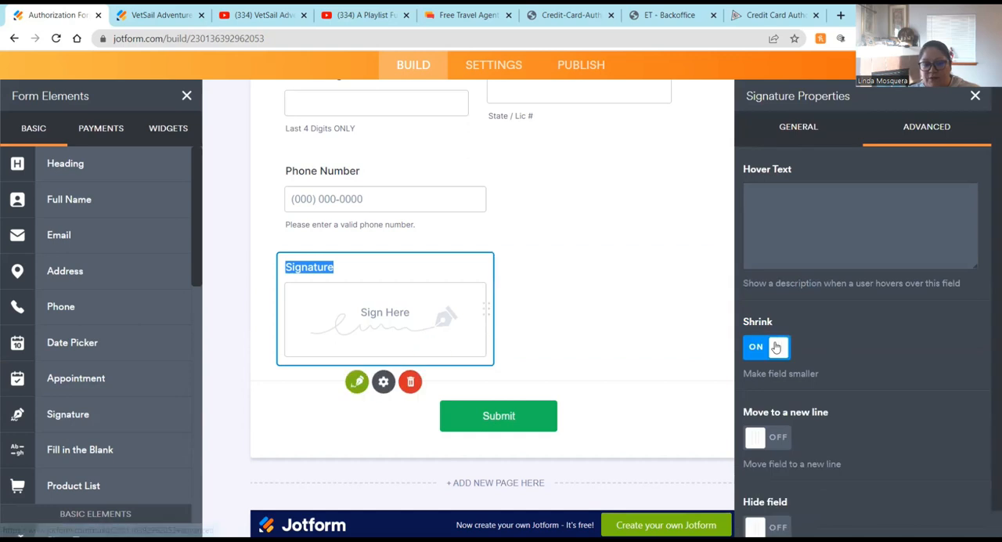
Step: Add a Date Picker field below the signature and open its properties
{"action": "mouse_move", "coordinate": [72, 342]}
{"action": "left_mouse_down"}
{"action": "mouse_move", "coordinate": [617, 282]}
{"action": "mouse_move", "coordinate": [595, 282]}
{"action": "left_mouse_up"}
{"action": "scroll", "coordinate": [591, 293], "scroll_direction": "down", "scroll_amount": 2}
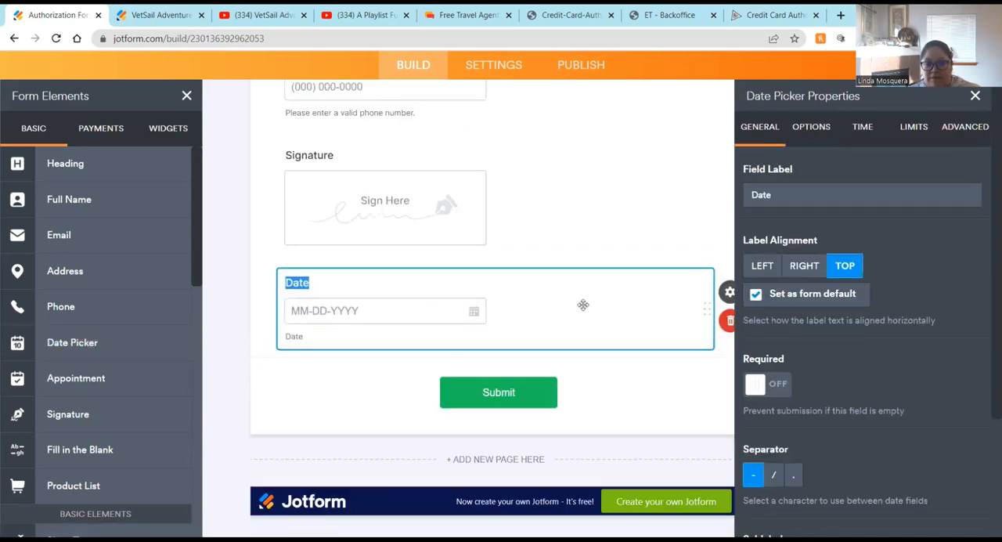
{"action": "left_click", "coordinate": [729, 294]}
{"action": "left_click", "coordinate": [729, 295]}
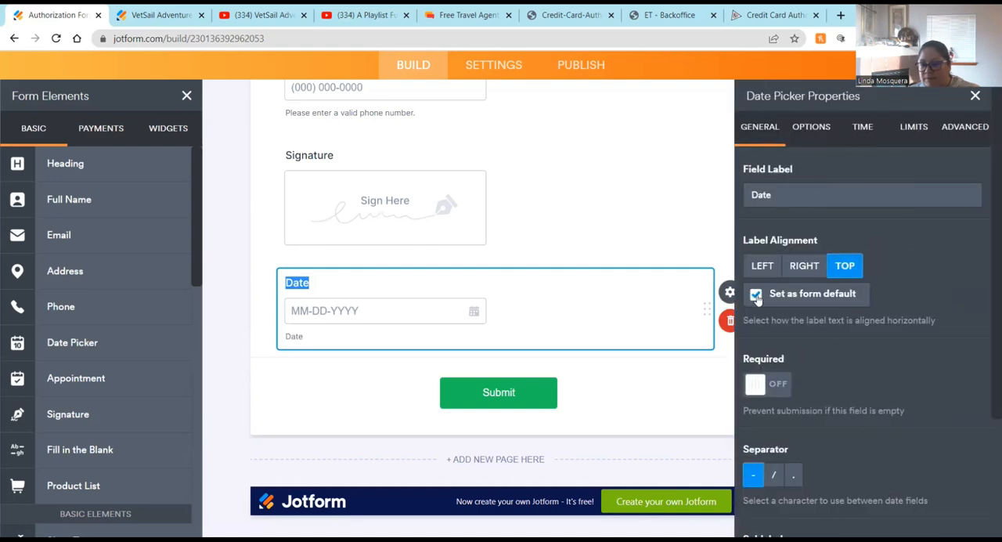
Step: Review the signature field's advanced settings and close the field properties panel
{"action": "left_click", "coordinate": [542, 185]}
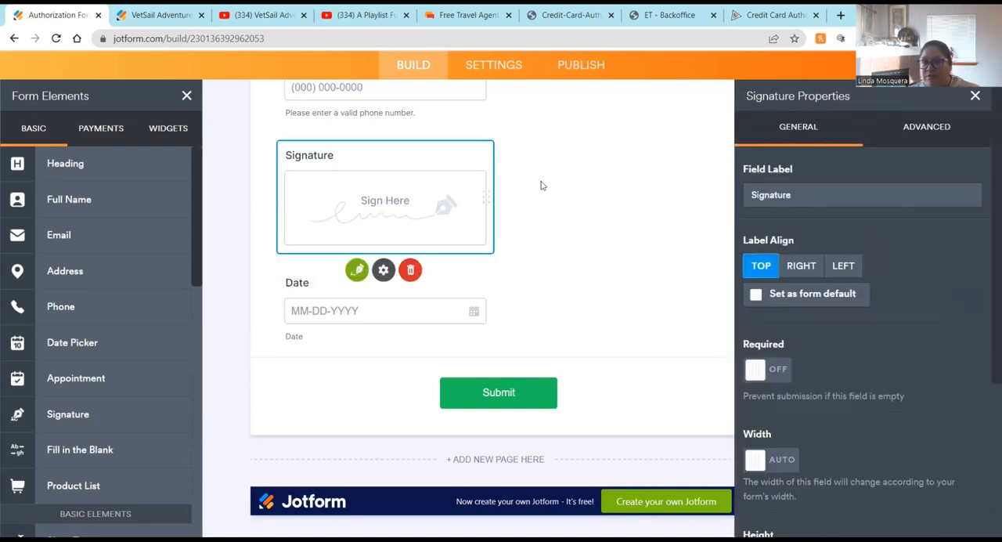
{"action": "left_click", "coordinate": [927, 126]}
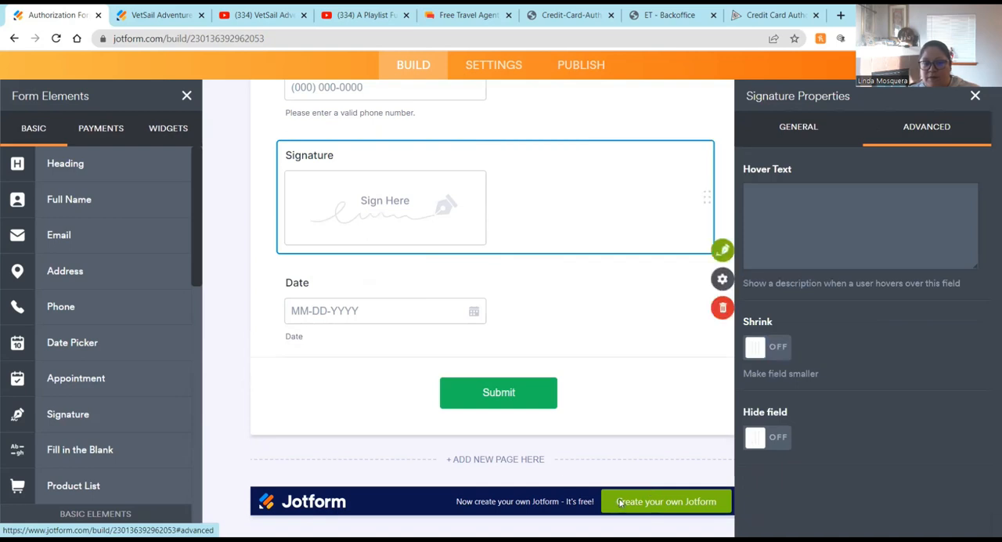
{"action": "scroll", "coordinate": [568, 417], "scroll_direction": "up", "scroll_amount": 4}
{"action": "left_click", "coordinate": [650, 333]}
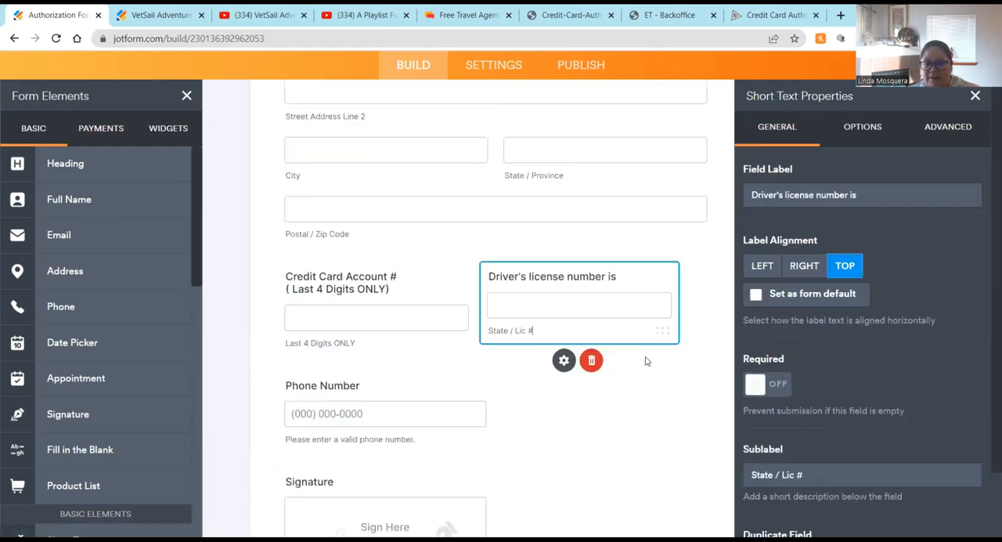
{"action": "left_click", "coordinate": [974, 95]}
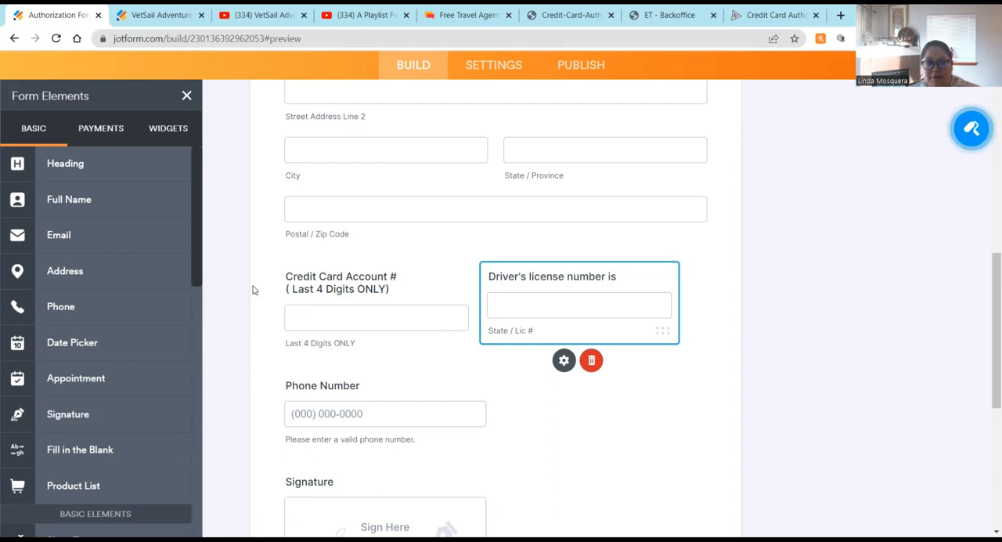
Step: Scroll through the form preview to check the newly added fields
{"action": "scroll", "coordinate": [253, 290], "scroll_direction": "down", "scroll_amount": 7}
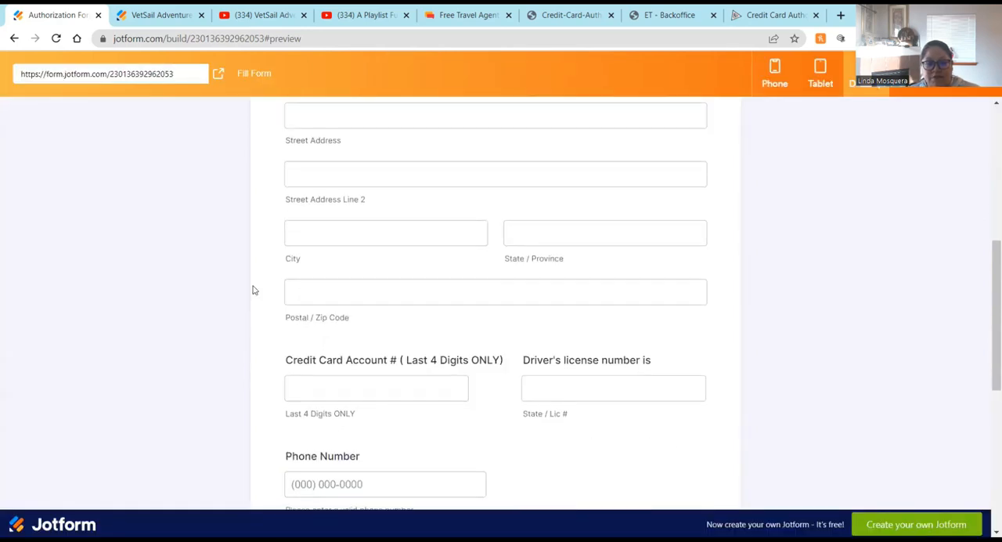
{"action": "scroll", "coordinate": [505, 437], "scroll_direction": "down", "scroll_amount": 3}
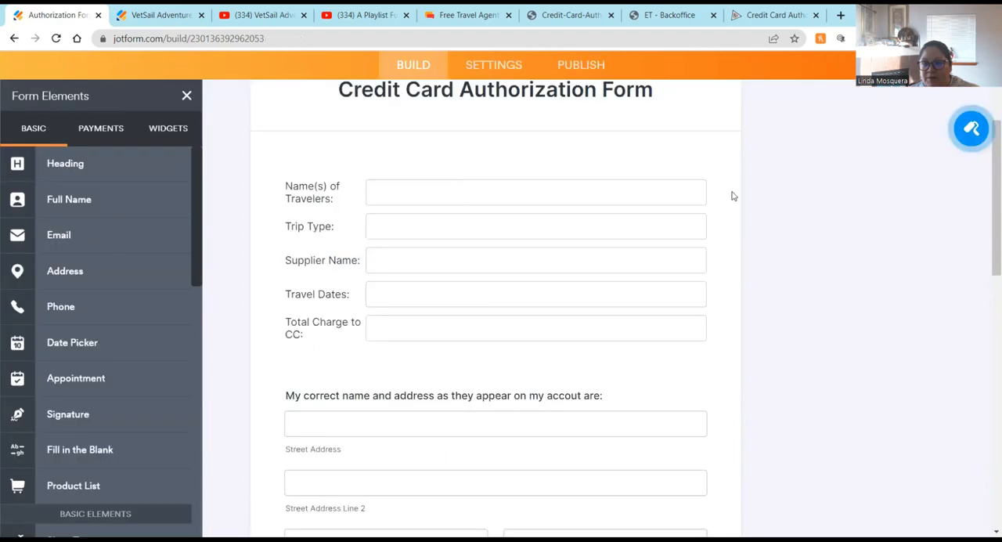
Step: Open the Form Designer and apply the light blue color scheme to the form
{"action": "left_click", "coordinate": [971, 127]}
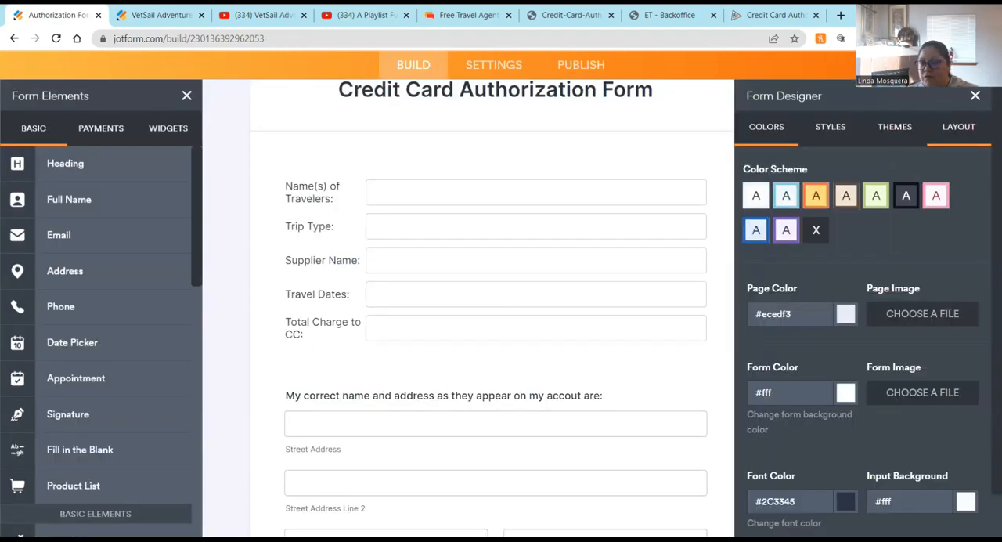
{"action": "left_click", "coordinate": [786, 195]}
{"action": "scroll", "coordinate": [302, 284], "scroll_direction": "up", "scroll_amount": 2}
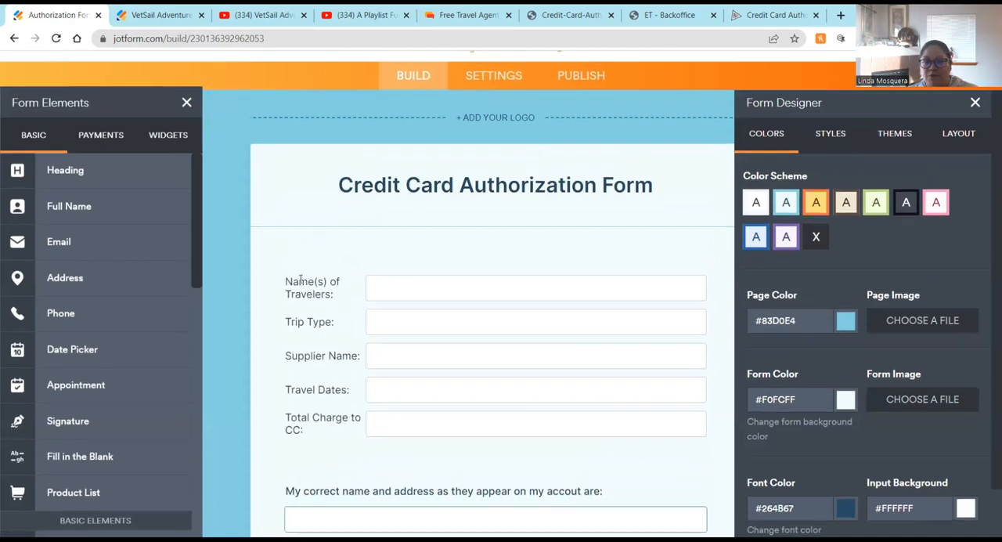
{"action": "scroll", "coordinate": [360, 227], "scroll_direction": "up", "scroll_amount": 1}
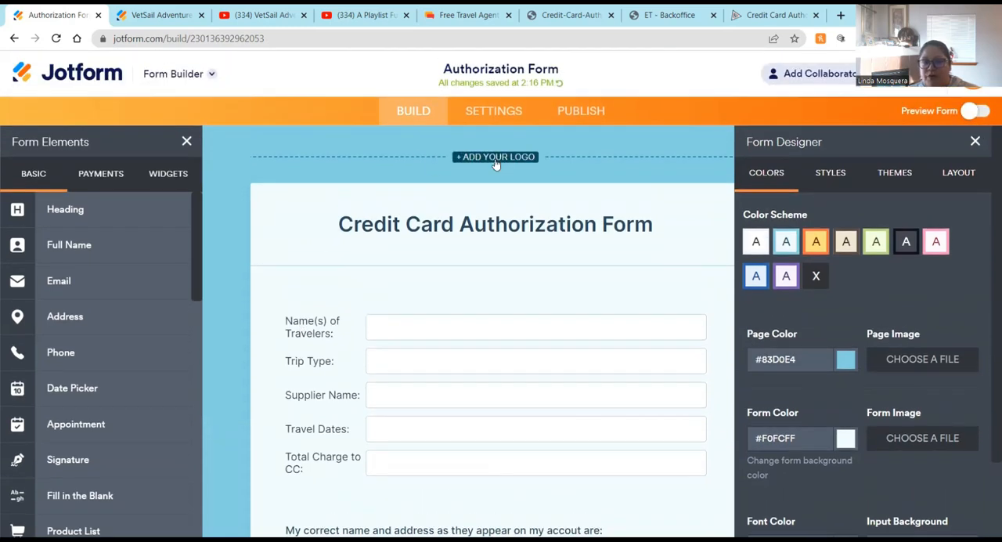
Step: Try the Techy theme on the form from the Form Designer's themes
{"action": "left_click", "coordinate": [831, 177]}
{"action": "left_click", "coordinate": [896, 175]}
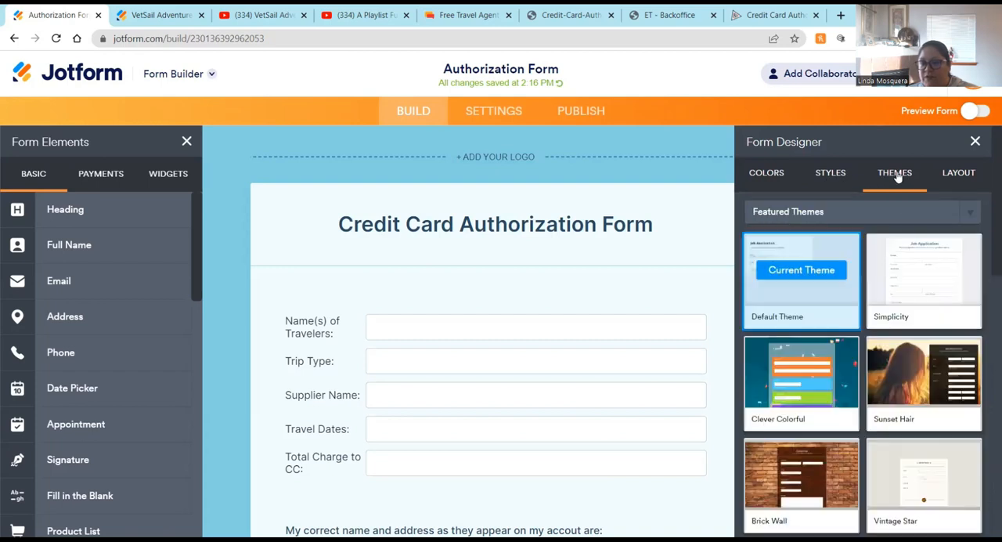
{"action": "scroll", "coordinate": [826, 404], "scroll_direction": "down", "scroll_amount": 3}
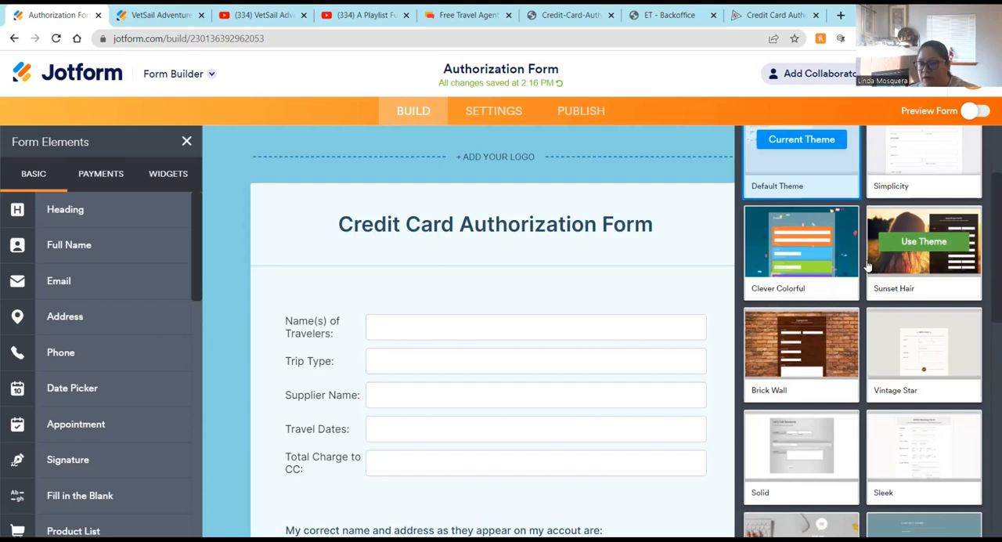
{"action": "scroll", "coordinate": [806, 385], "scroll_direction": "down", "scroll_amount": 3}
{"action": "left_click", "coordinate": [799, 417]}
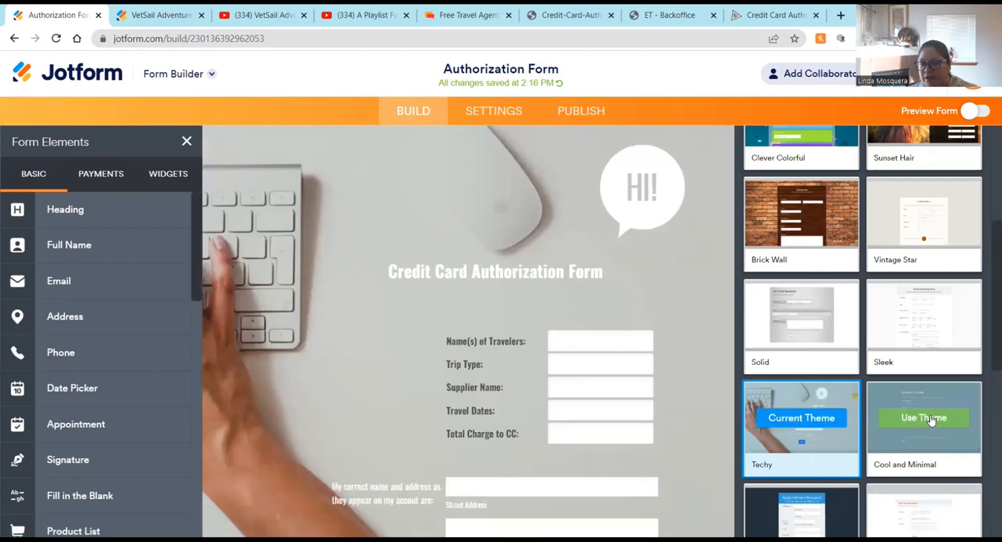
Step: Restore the Default Theme, set it as default for new forms, and reapply the light blue color scheme
{"action": "scroll", "coordinate": [815, 414], "scroll_direction": "up", "scroll_amount": 1}
{"action": "scroll", "coordinate": [815, 413], "scroll_direction": "up", "scroll_amount": 4}
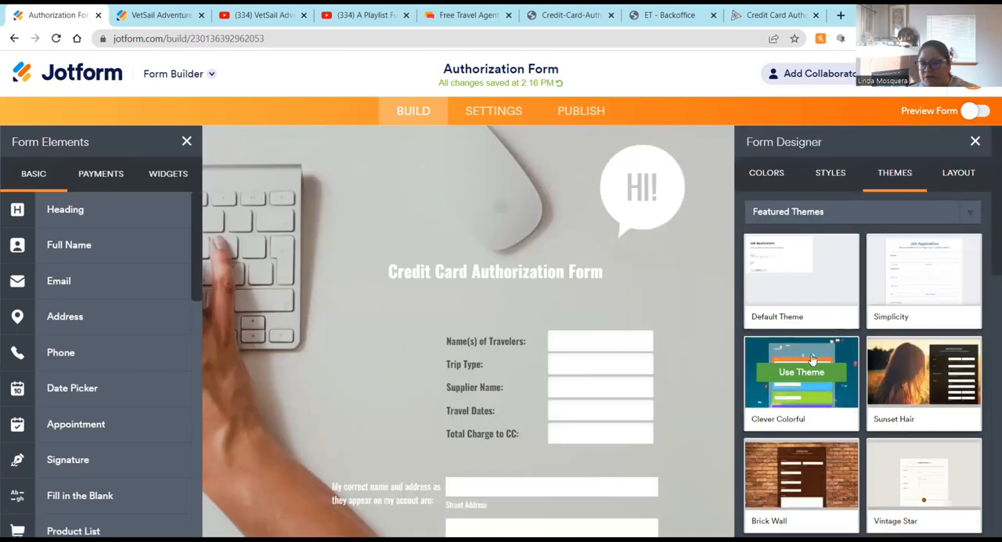
{"action": "left_click", "coordinate": [781, 274]}
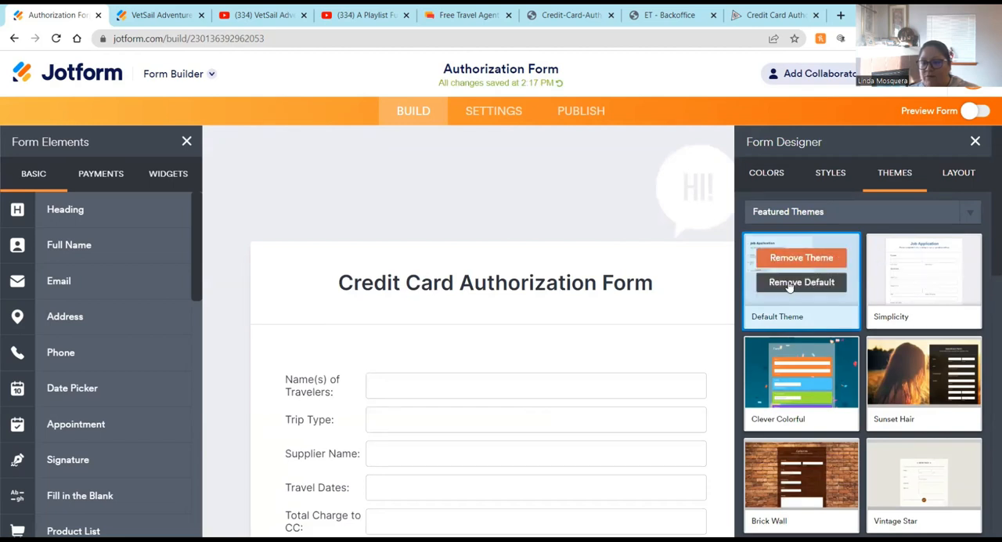
{"action": "left_click", "coordinate": [790, 287]}
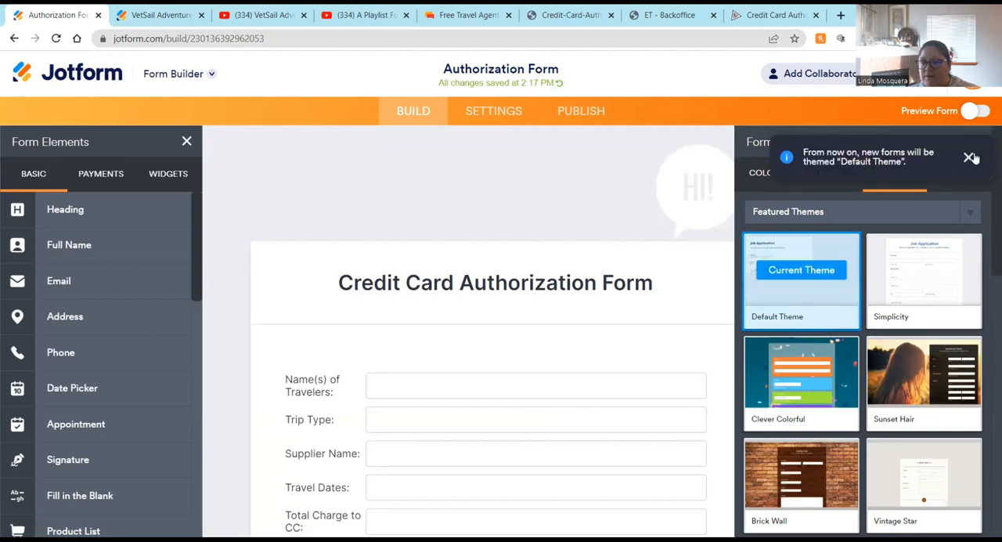
{"action": "left_click", "coordinate": [767, 178]}
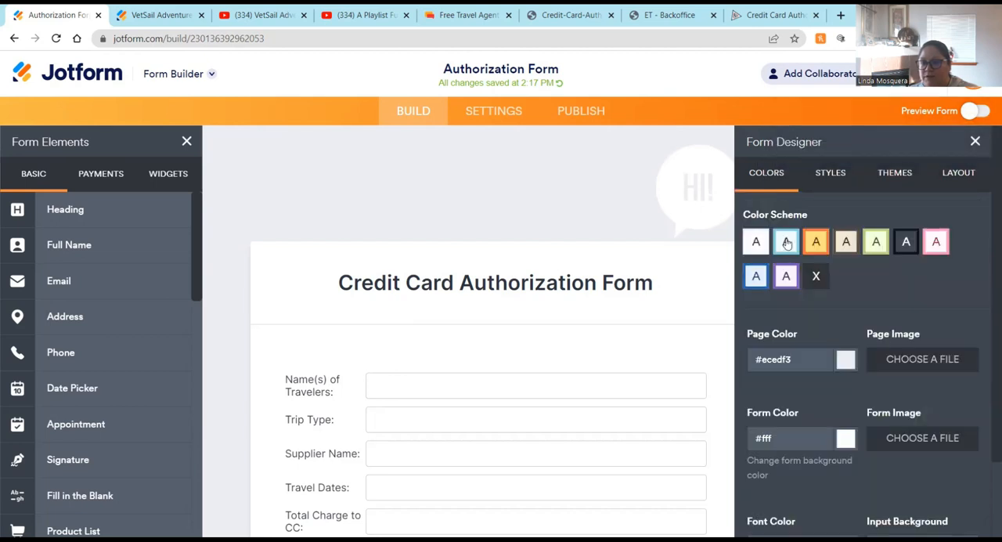
{"action": "left_click", "coordinate": [787, 243]}
Step: Scroll through the form to review the restyled fields down to the Submit button
{"action": "scroll", "coordinate": [493, 298], "scroll_direction": "down", "scroll_amount": 3}
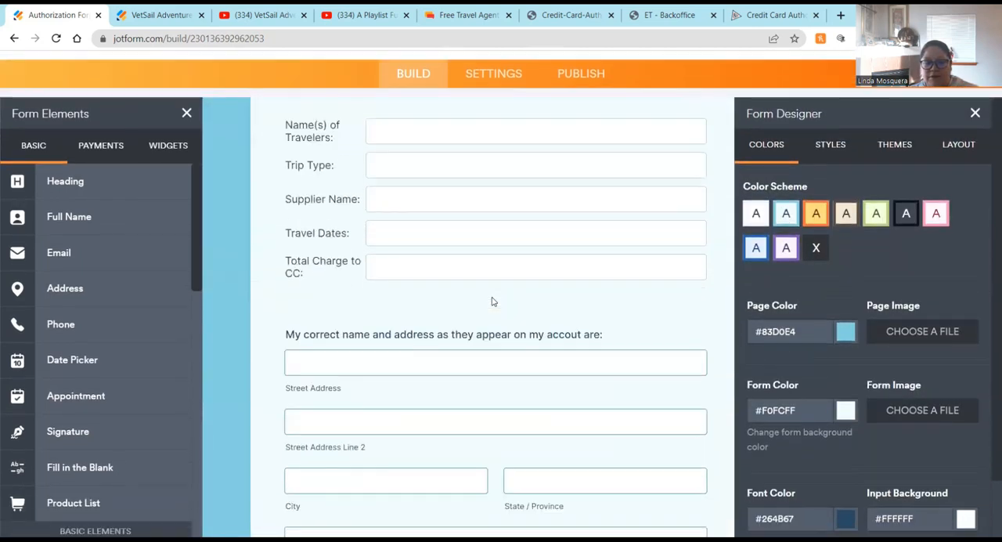
{"action": "scroll", "coordinate": [492, 301], "scroll_direction": "down", "scroll_amount": 7}
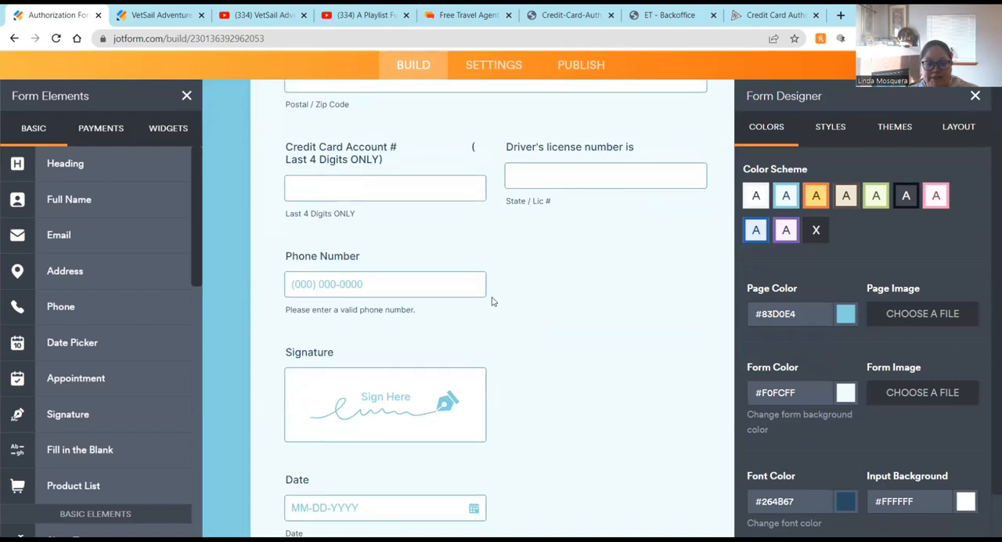
{"action": "scroll", "coordinate": [491, 301], "scroll_direction": "down", "scroll_amount": 3}
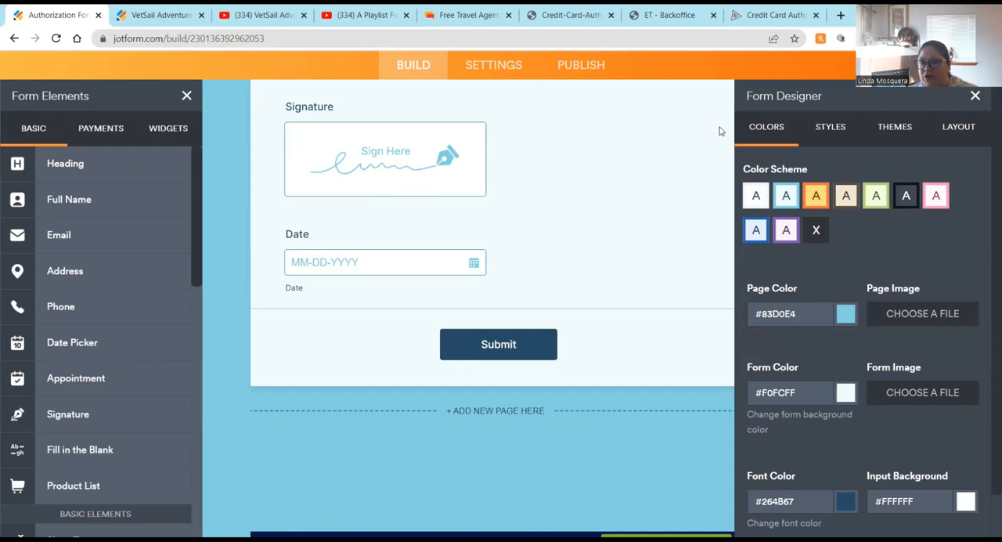
Step: Open the form's Publish options and review the quick share link, social sharing and embed options
{"action": "left_click", "coordinate": [516, 84]}
{"action": "left_click", "coordinate": [587, 67]}
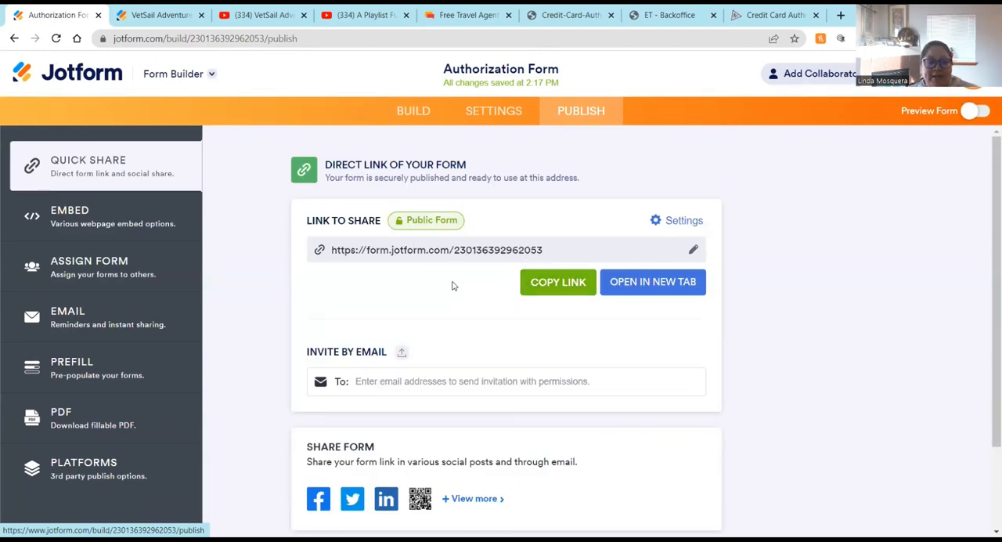
{"action": "scroll", "coordinate": [452, 286], "scroll_direction": "down", "scroll_amount": 2}
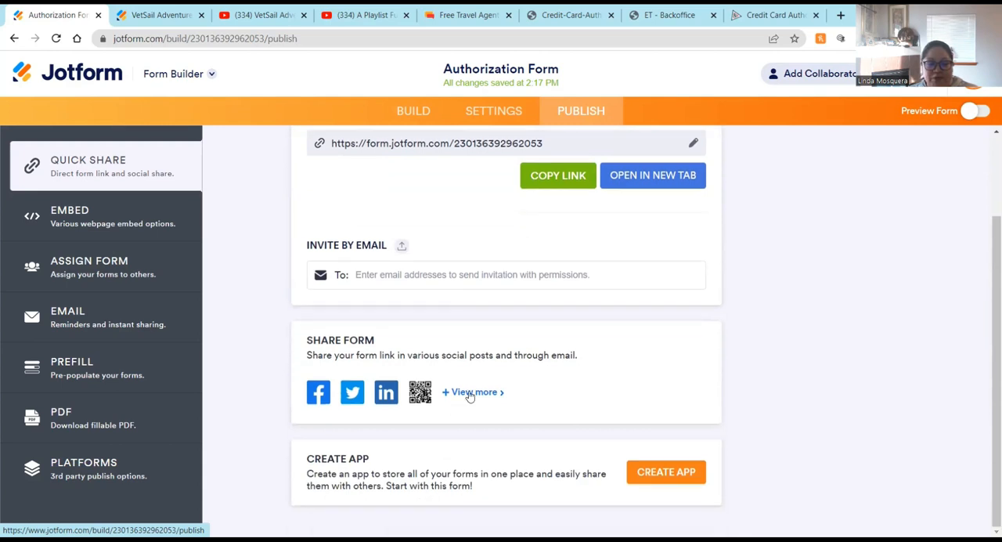
{"action": "left_click", "coordinate": [470, 394]}
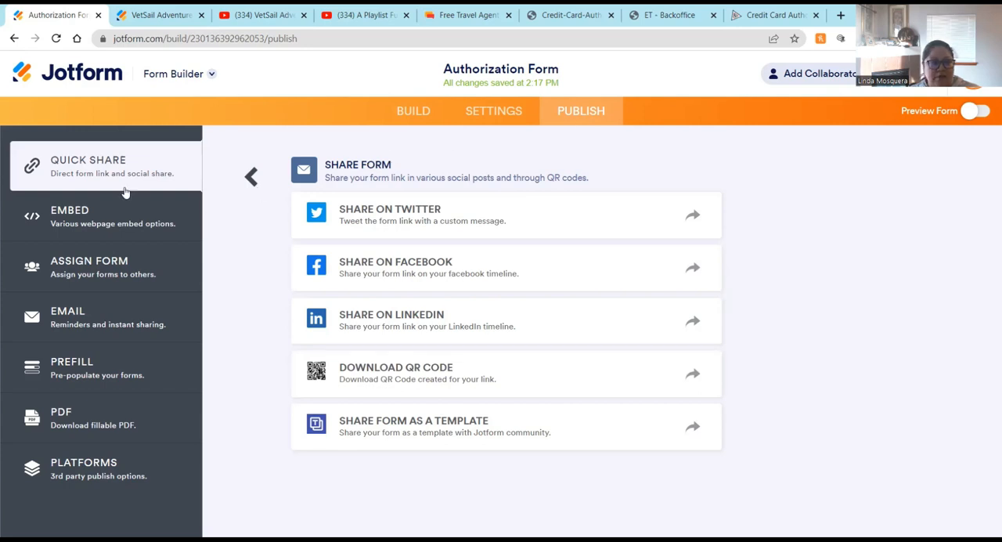
{"action": "left_click", "coordinate": [77, 215]}
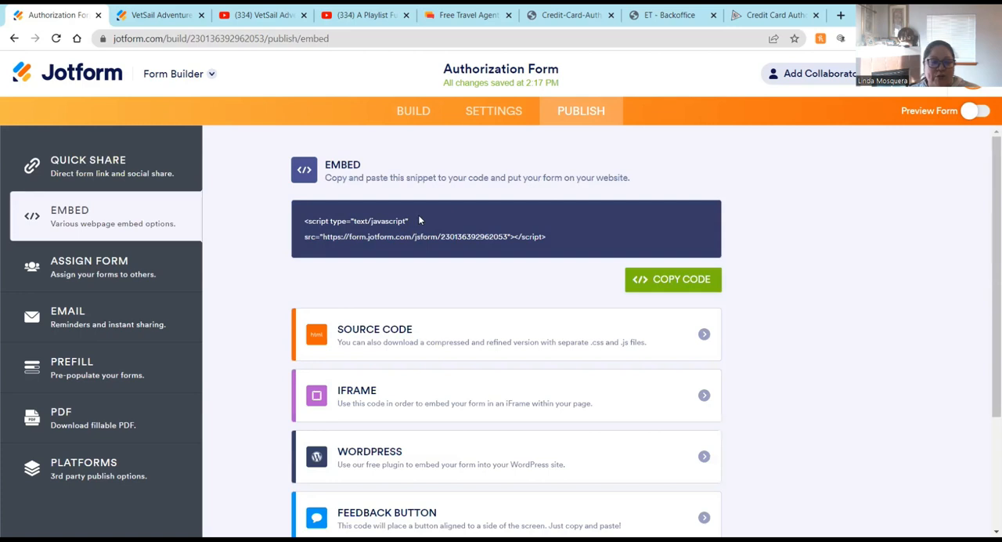
{"action": "scroll", "coordinate": [419, 220], "scroll_direction": "down", "scroll_amount": 3}
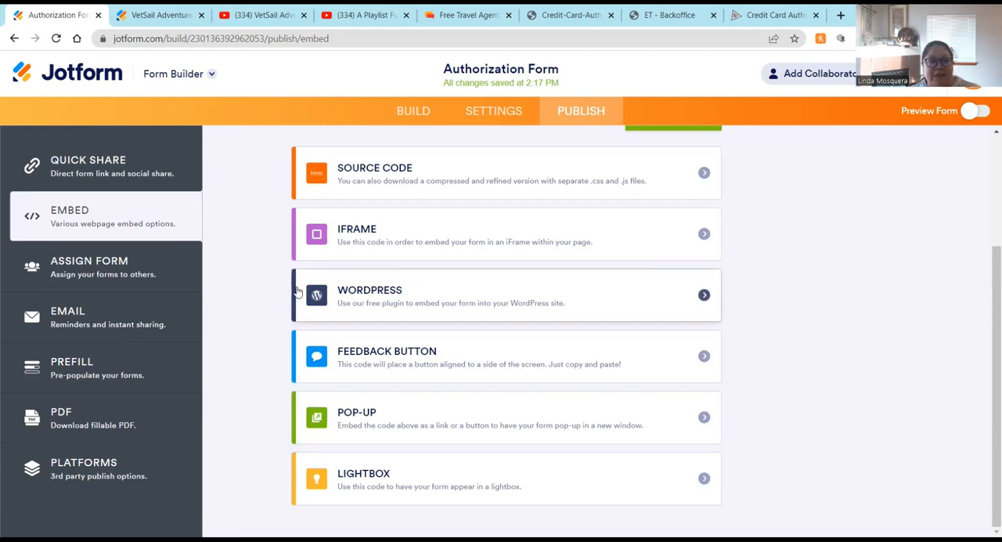
Step: Return to My Forms and create a PDF document from the Authorization Form
{"action": "left_click", "coordinate": [77, 80]}
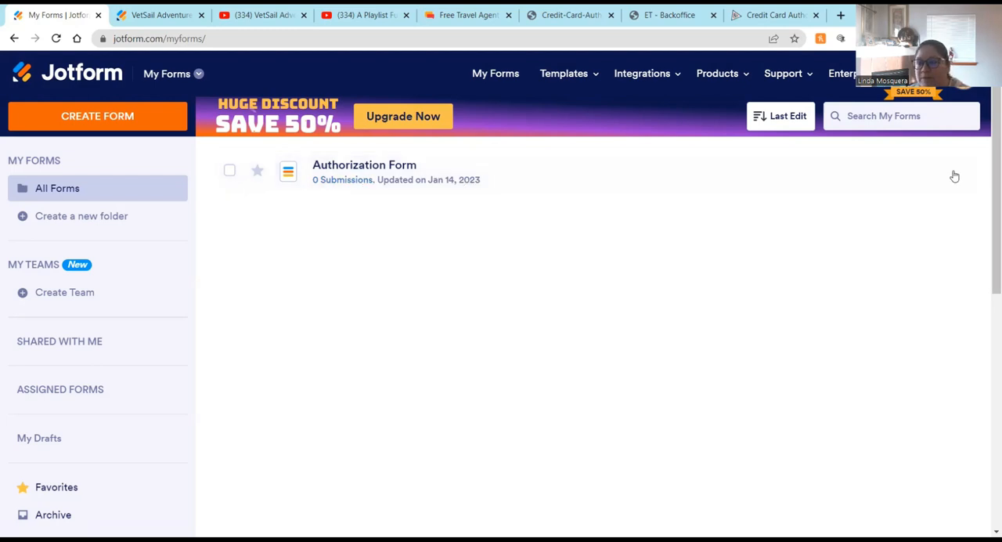
{"action": "left_click", "coordinate": [951, 173]}
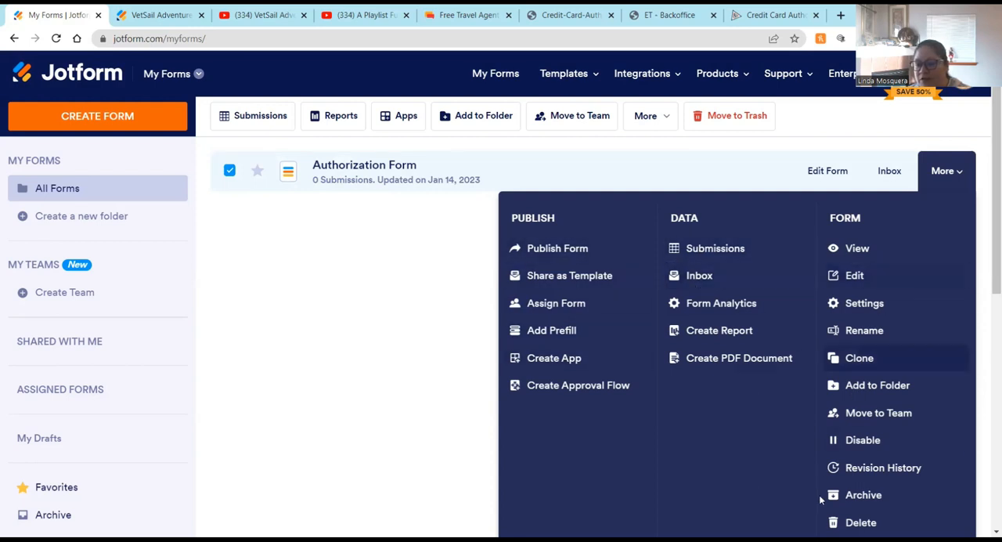
{"action": "left_click", "coordinate": [718, 365]}
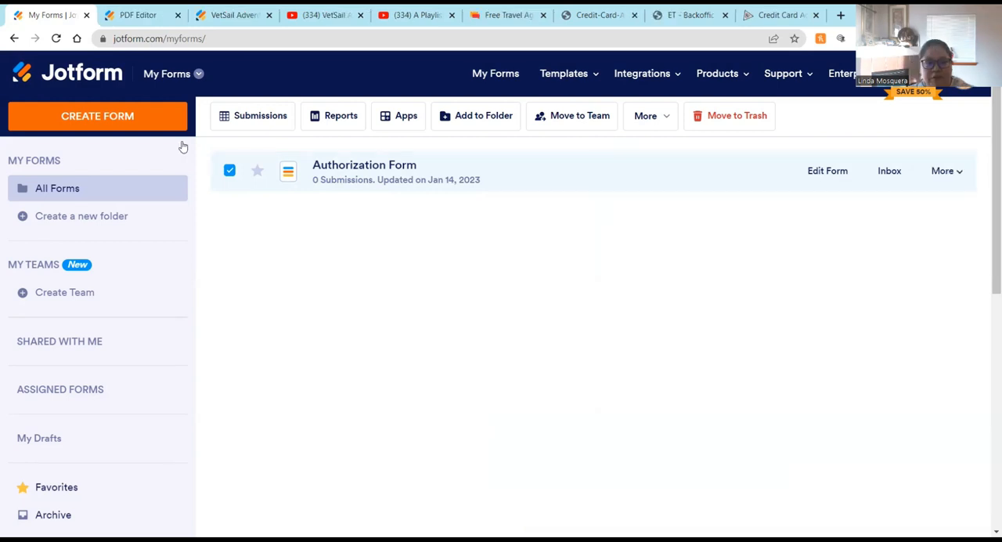
{"action": "left_click", "coordinate": [230, 170]}
Step: Open the form templates gallery and search it for travel
{"action": "mouse_move", "coordinate": [562, 74]}
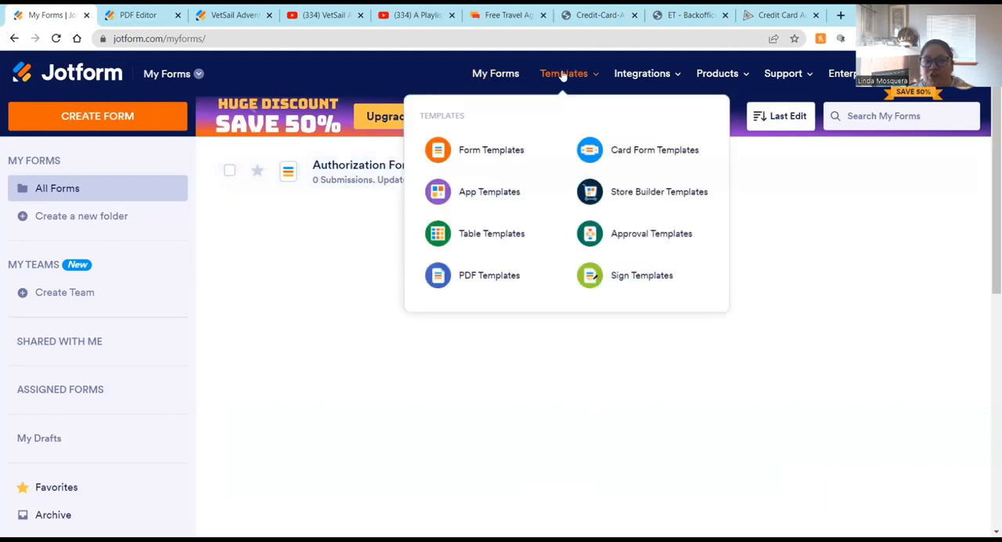
{"action": "left_click", "coordinate": [485, 153]}
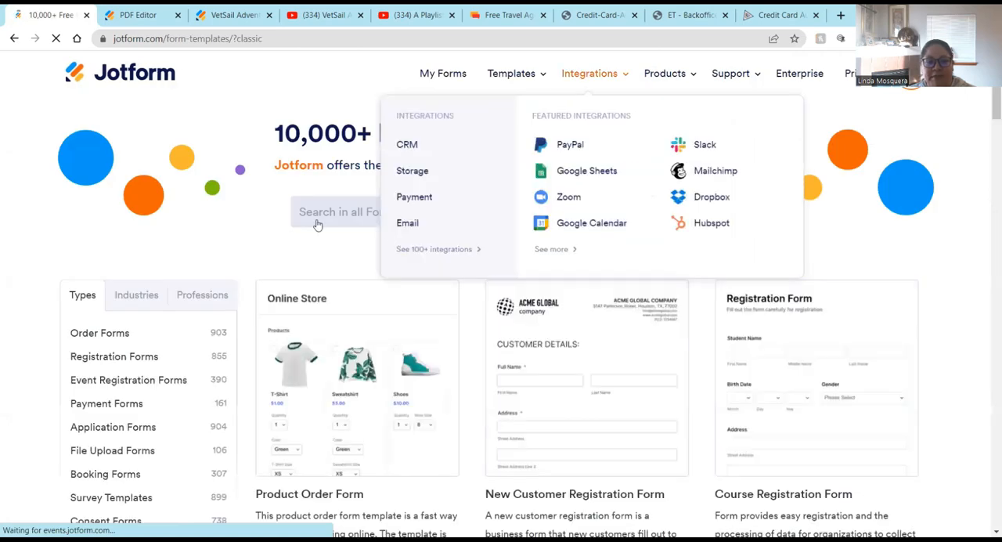
{"action": "type", "text": "trave"}
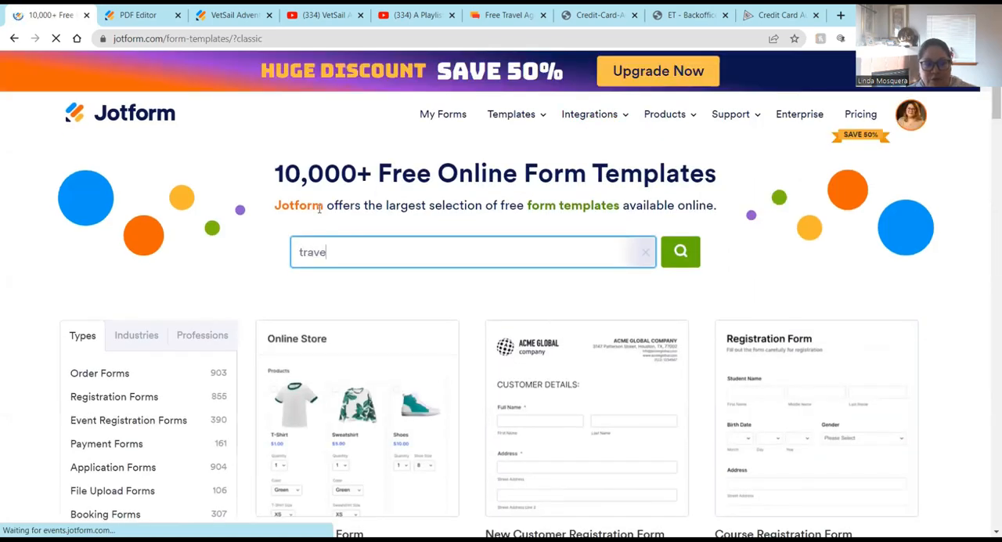
{"action": "type", "text": "l"}
{"action": "key", "text": "Return"}
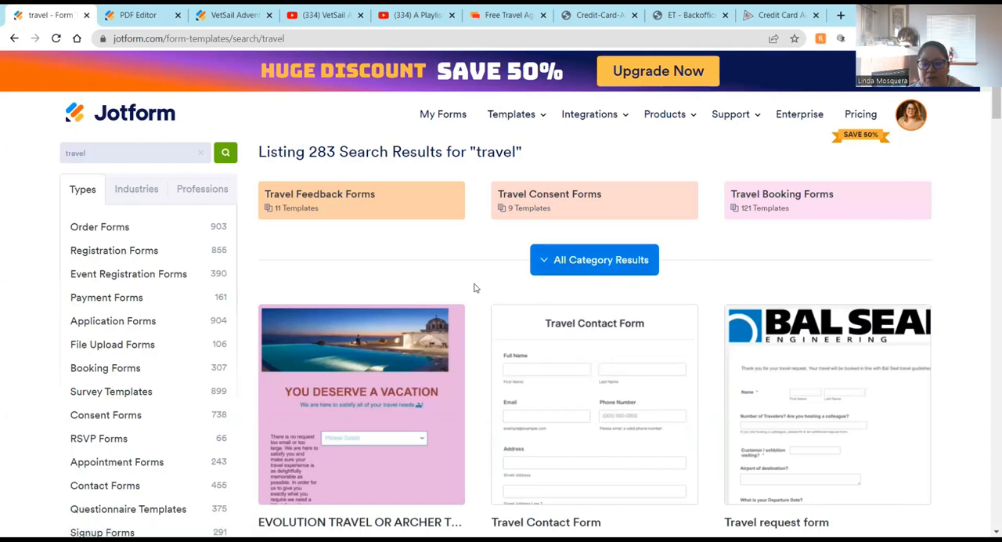
Step: Browse the travel results and preview the Evolution Travel or Archer Travel prospective client vacation template
{"action": "scroll", "coordinate": [473, 288], "scroll_direction": "down", "scroll_amount": 3}
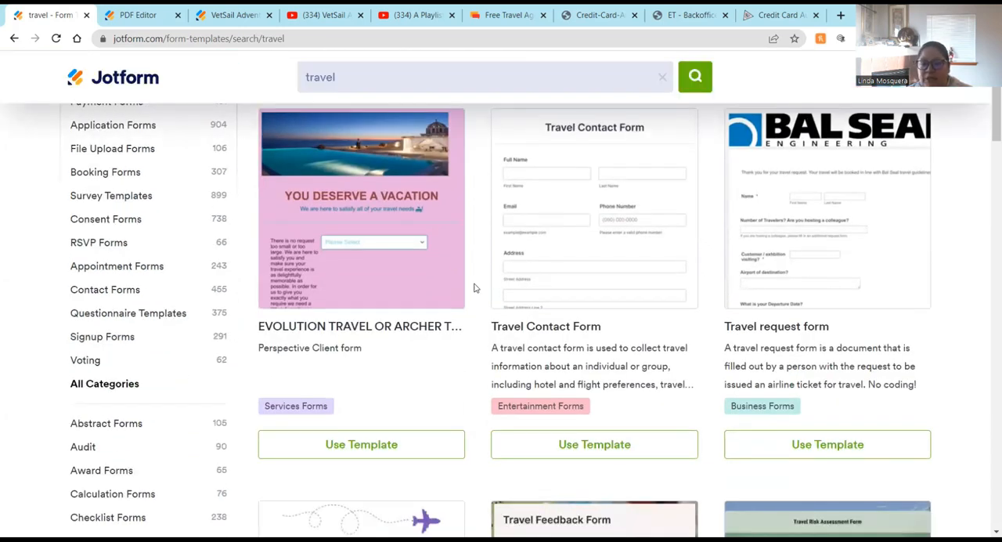
{"action": "scroll", "coordinate": [509, 266], "scroll_direction": "down", "scroll_amount": 2}
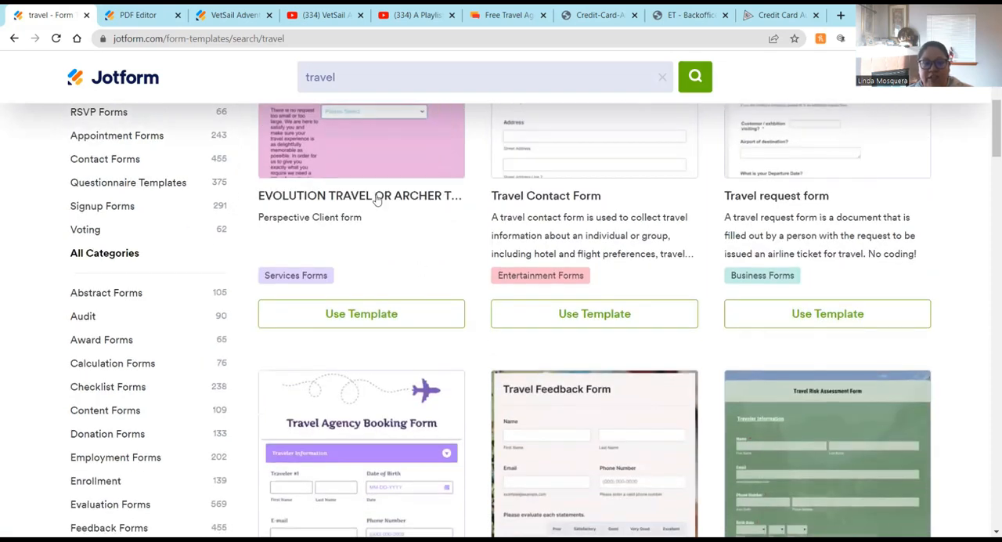
{"action": "left_click", "coordinate": [377, 200]}
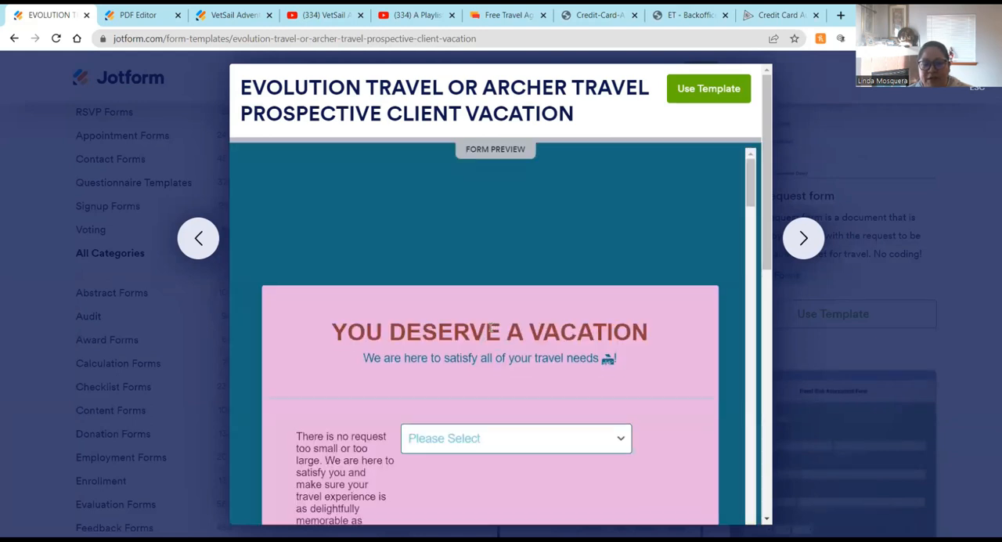
{"action": "scroll", "coordinate": [491, 328], "scroll_direction": "down", "scroll_amount": 4}
{"action": "scroll", "coordinate": [434, 255], "scroll_direction": "up", "scroll_amount": 3}
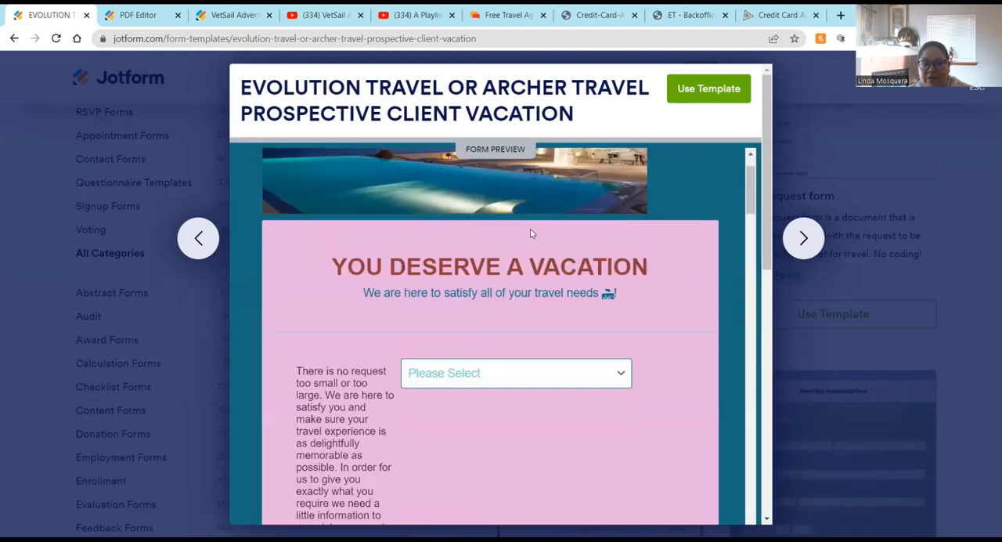
{"action": "scroll", "coordinate": [461, 213], "scroll_direction": "up", "scroll_amount": 1}
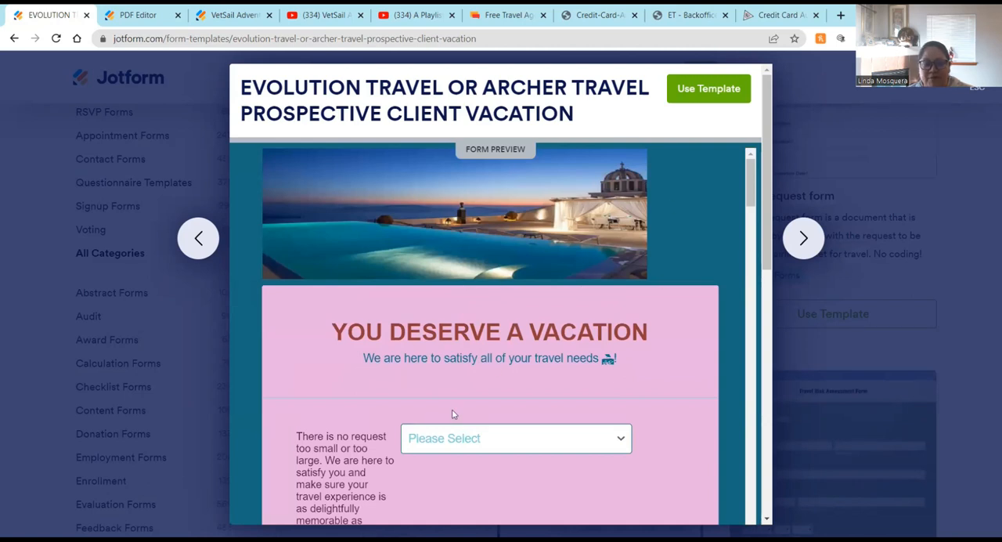
{"action": "scroll", "coordinate": [451, 414], "scroll_direction": "down", "scroll_amount": 3}
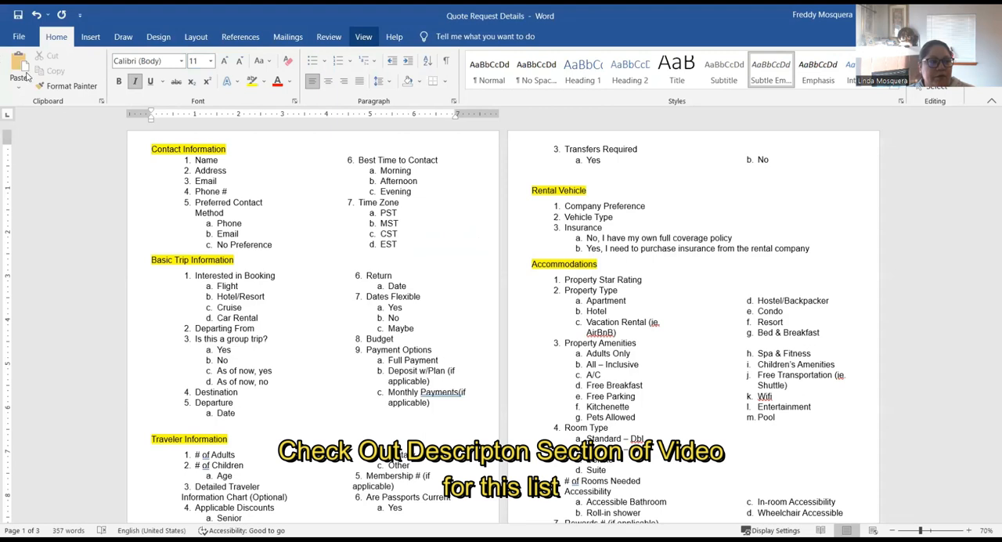
Step: Switch to the Quote Request Details Word document and review its contact and trip information lists
{"action": "left_click", "coordinate": [26, 76]}
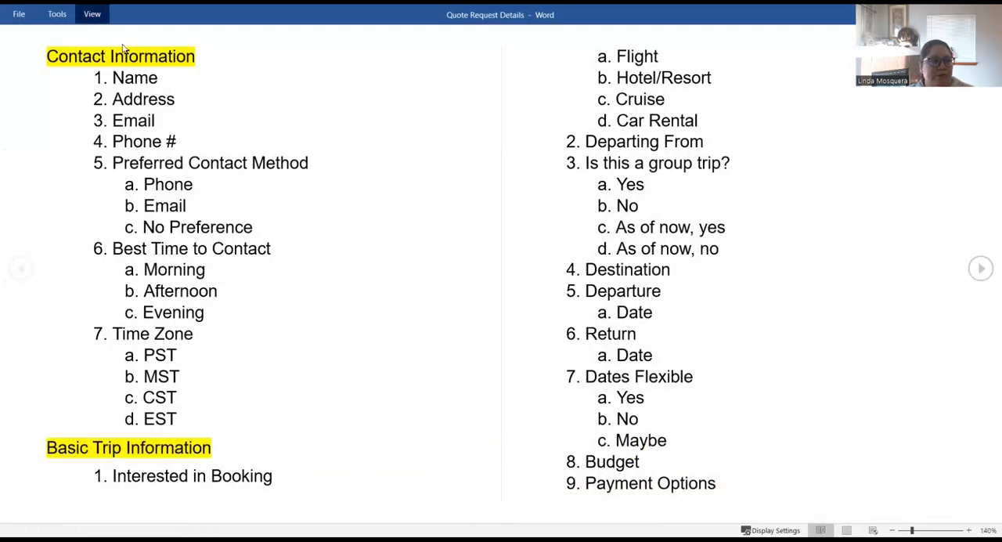
{"action": "key", "text": "Escape"}
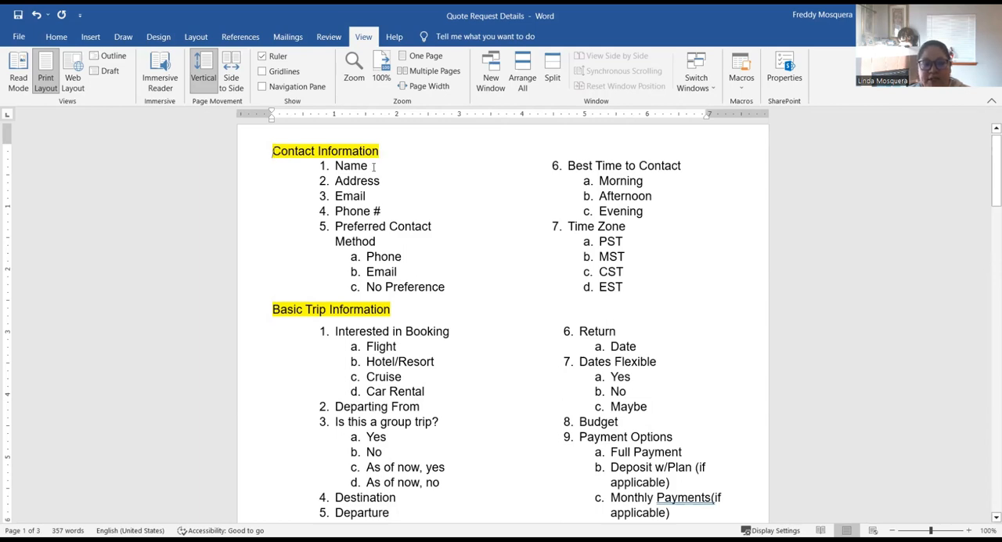
{"action": "scroll", "coordinate": [313, 259], "scroll_direction": "down", "scroll_amount": 3}
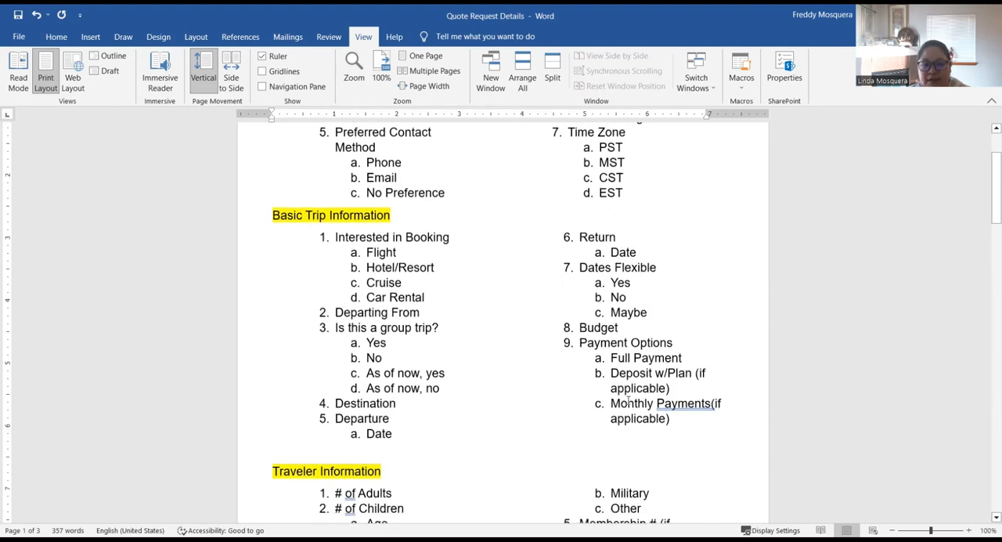
{"action": "scroll", "coordinate": [314, 247], "scroll_direction": "down", "scroll_amount": 2}
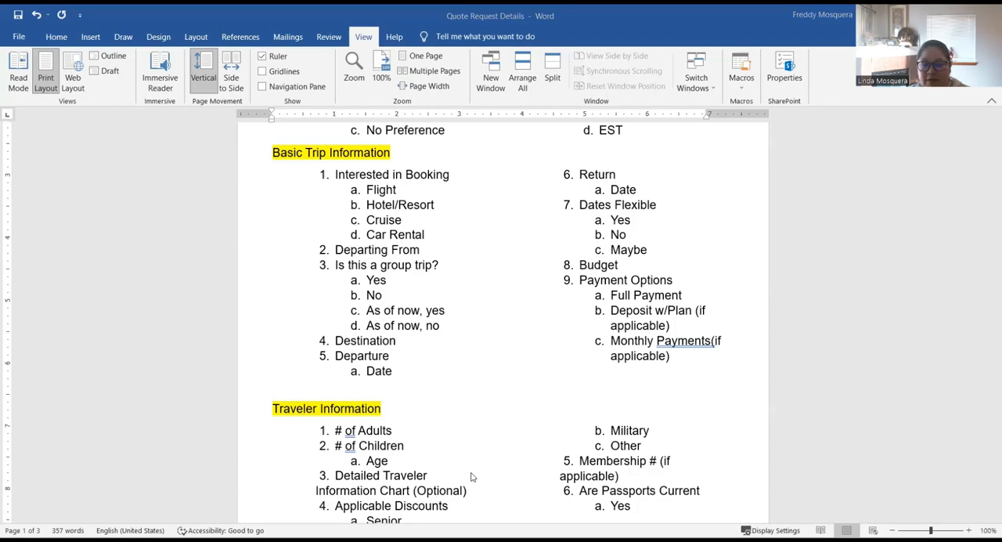
Step: Switch to the browser and scroll through the VetSail Adventures vacation planning form
{"action": "key", "text": "alt+Tab"}
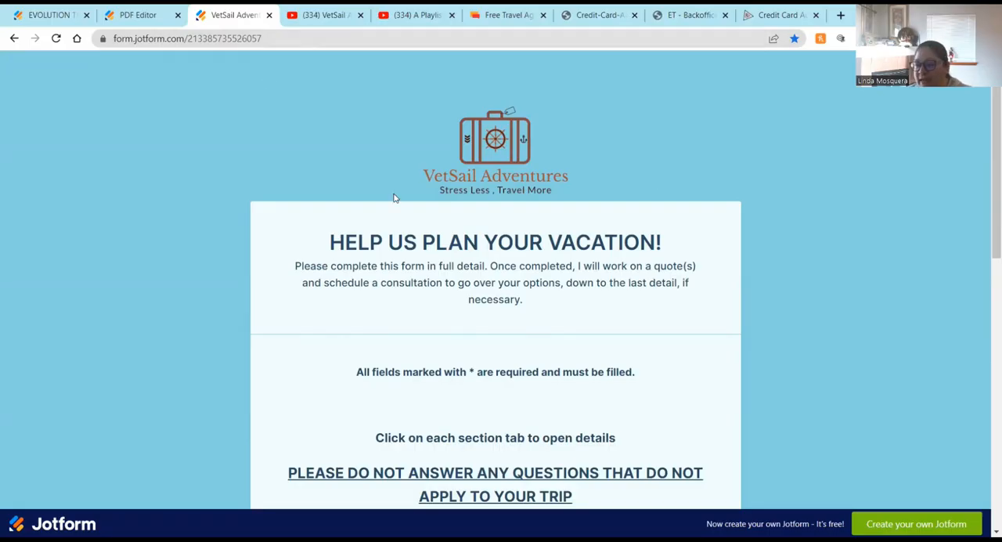
{"action": "scroll", "coordinate": [395, 197], "scroll_direction": "down", "scroll_amount": 1}
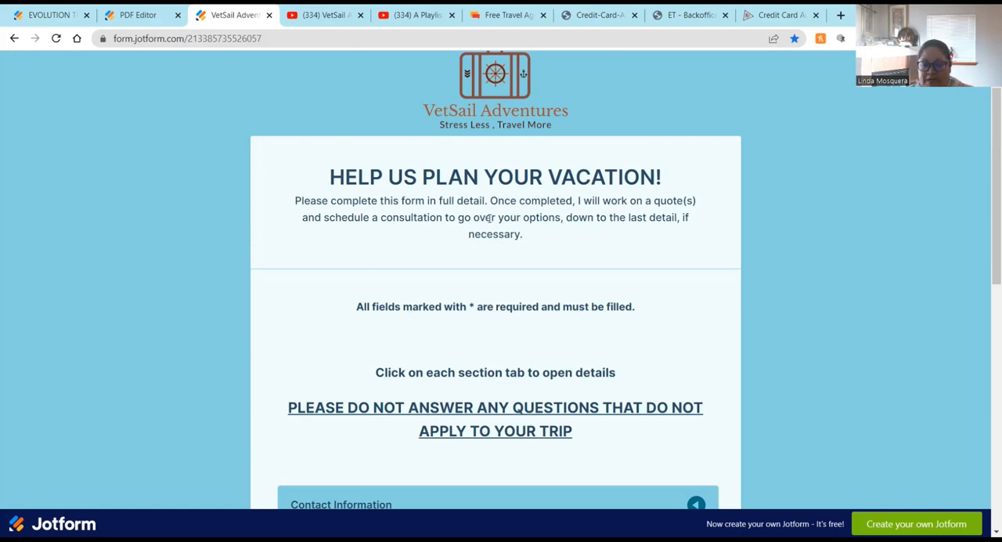
{"action": "scroll", "coordinate": [489, 218], "scroll_direction": "down", "scroll_amount": 1}
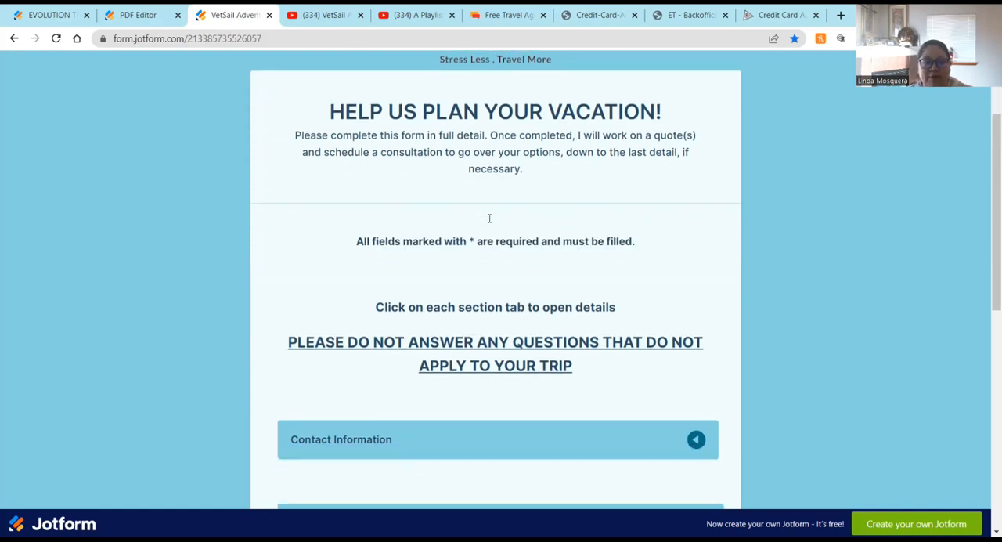
Step: Expand the Contact Information section of the VetSail Adventures form and review its fields
{"action": "scroll", "coordinate": [489, 223], "scroll_direction": "down", "scroll_amount": 3}
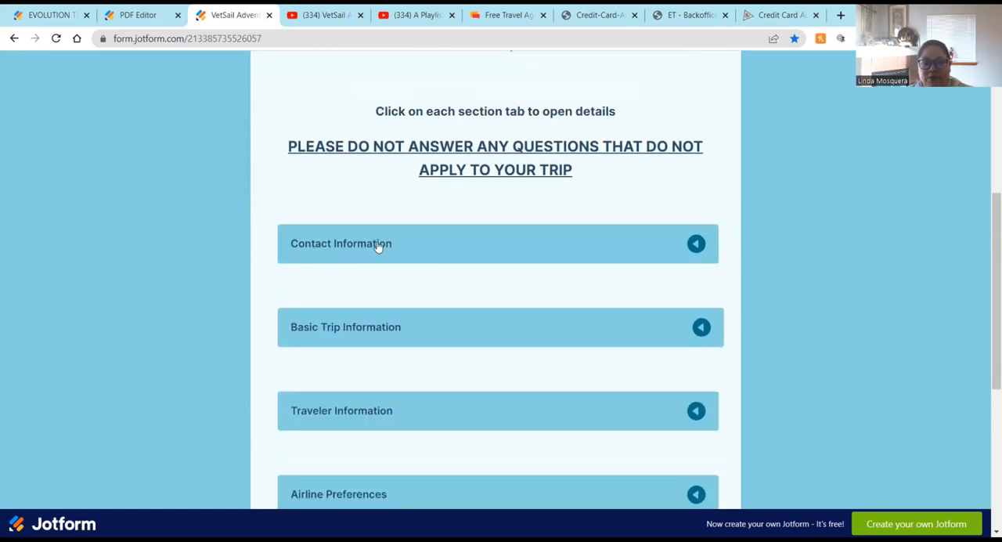
{"action": "left_click", "coordinate": [696, 246]}
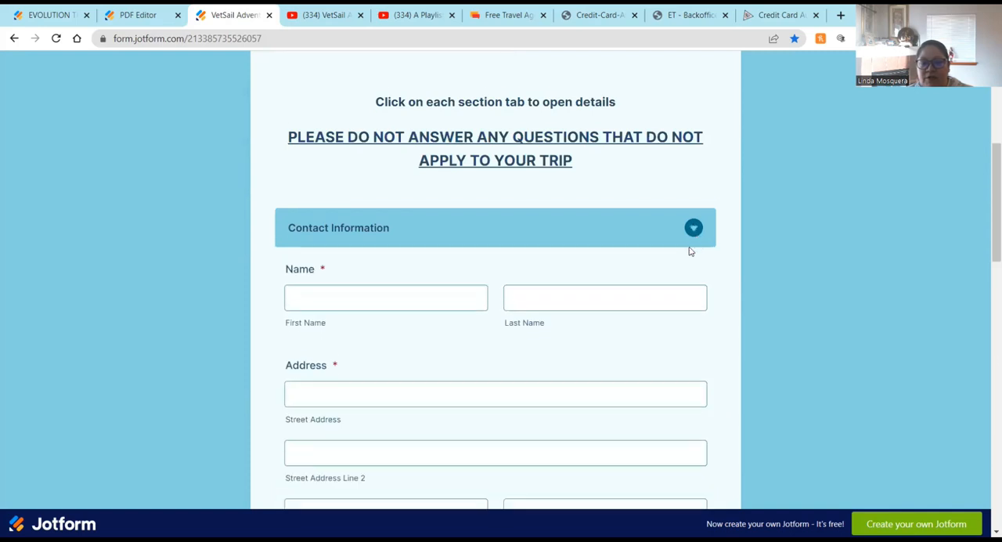
{"action": "scroll", "coordinate": [552, 284], "scroll_direction": "down", "scroll_amount": 1}
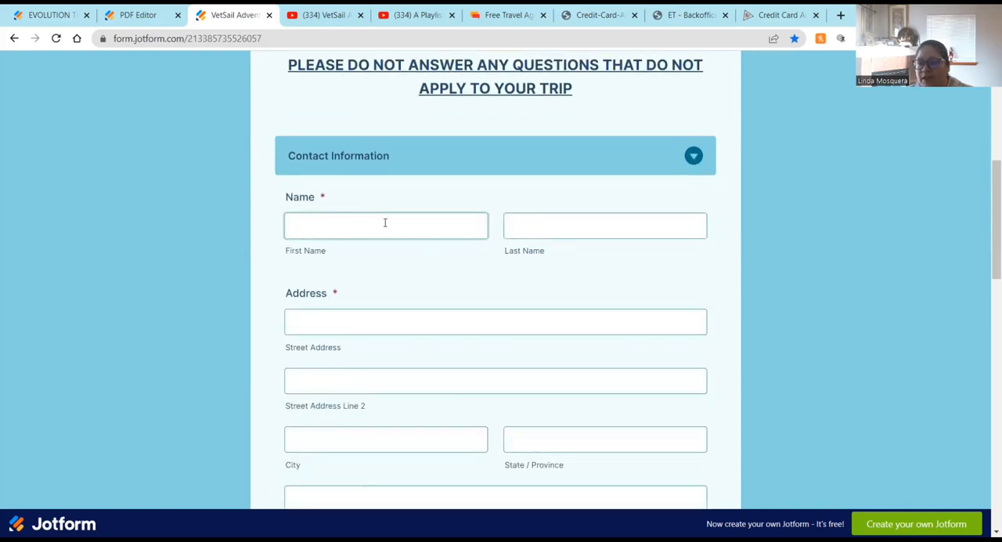
{"action": "scroll", "coordinate": [384, 223], "scroll_direction": "down", "scroll_amount": 1}
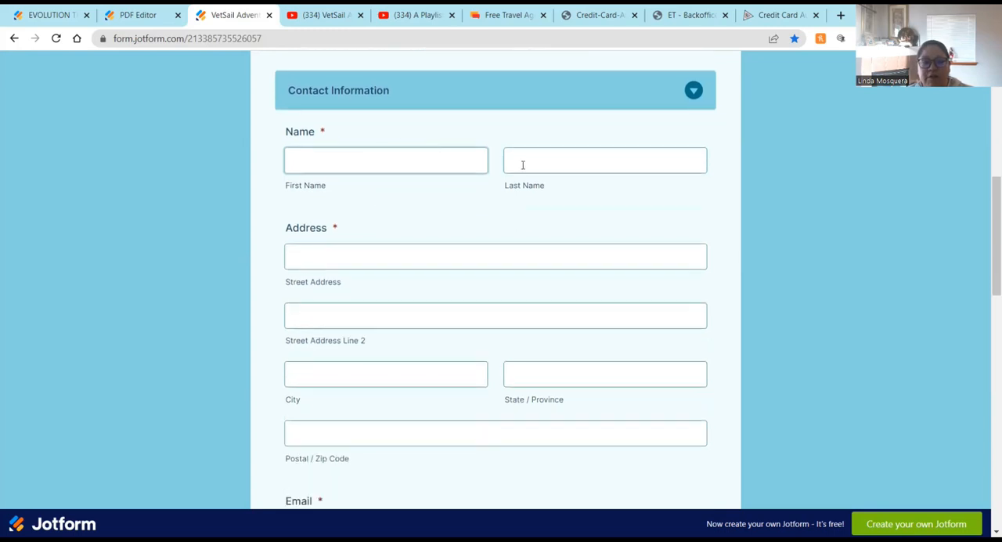
{"action": "scroll", "coordinate": [356, 308], "scroll_direction": "down", "scroll_amount": 5}
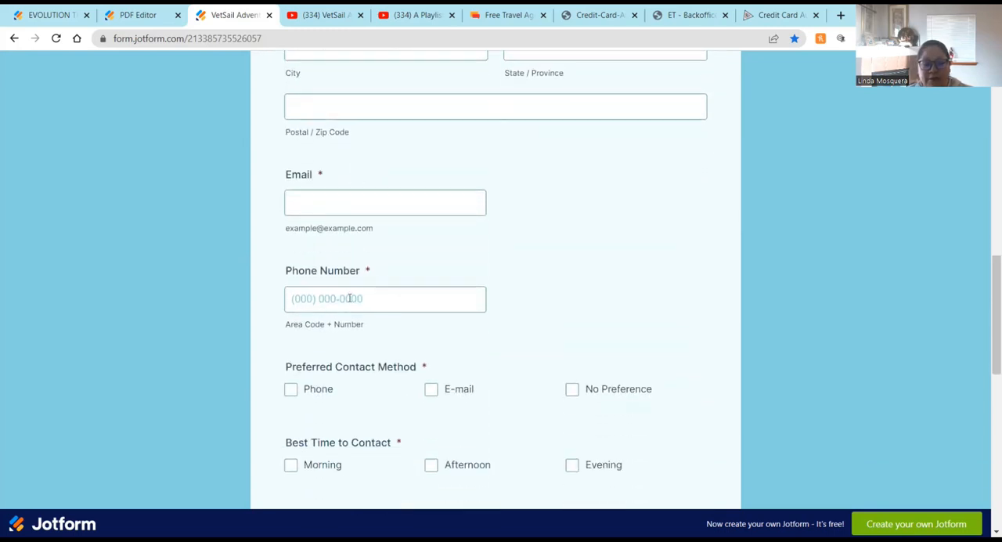
{"action": "scroll", "coordinate": [516, 392], "scroll_direction": "down", "scroll_amount": 1}
{"action": "scroll", "coordinate": [351, 240], "scroll_direction": "down", "scroll_amount": 1}
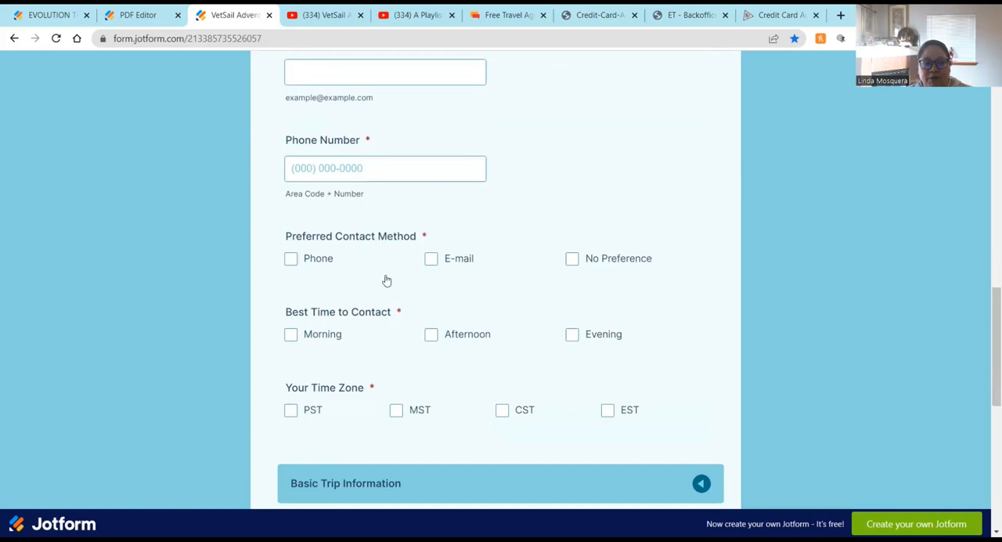
{"action": "scroll", "coordinate": [384, 315], "scroll_direction": "down", "scroll_amount": 3}
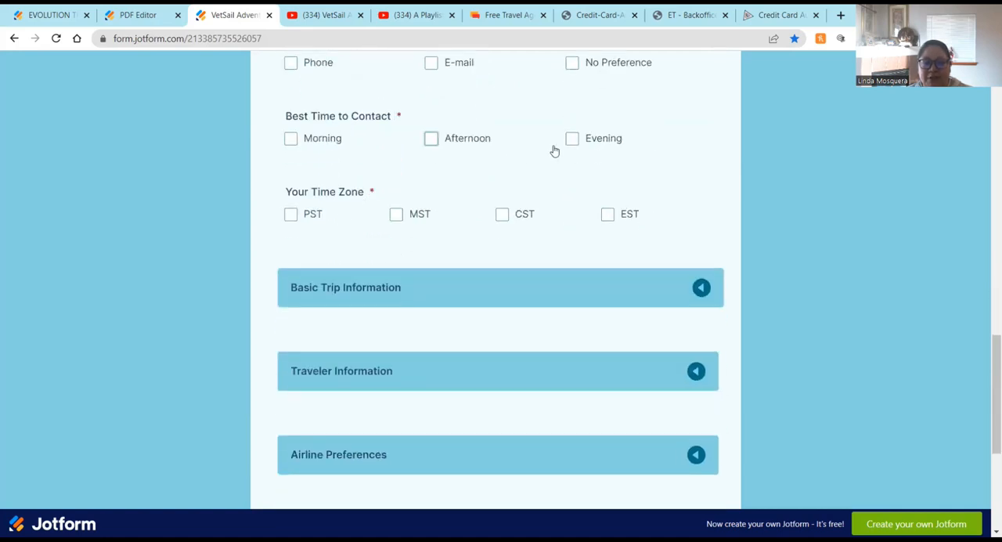
Step: Expand the Basic Trip Information section and scroll through its booking, date and budget questions
{"action": "left_click", "coordinate": [701, 290]}
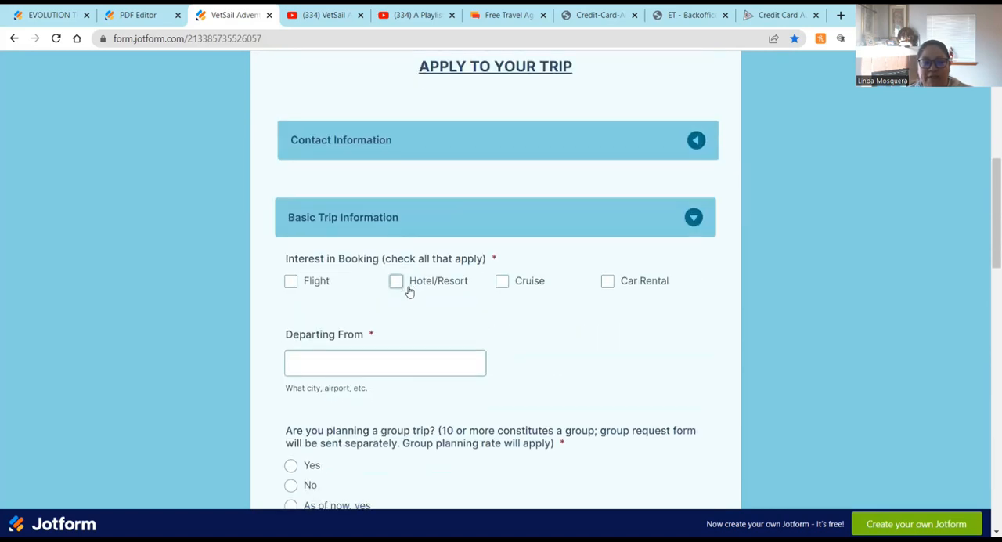
{"action": "scroll", "coordinate": [415, 234], "scroll_direction": "down", "scroll_amount": 2}
{"action": "scroll", "coordinate": [396, 353], "scroll_direction": "down", "scroll_amount": 4}
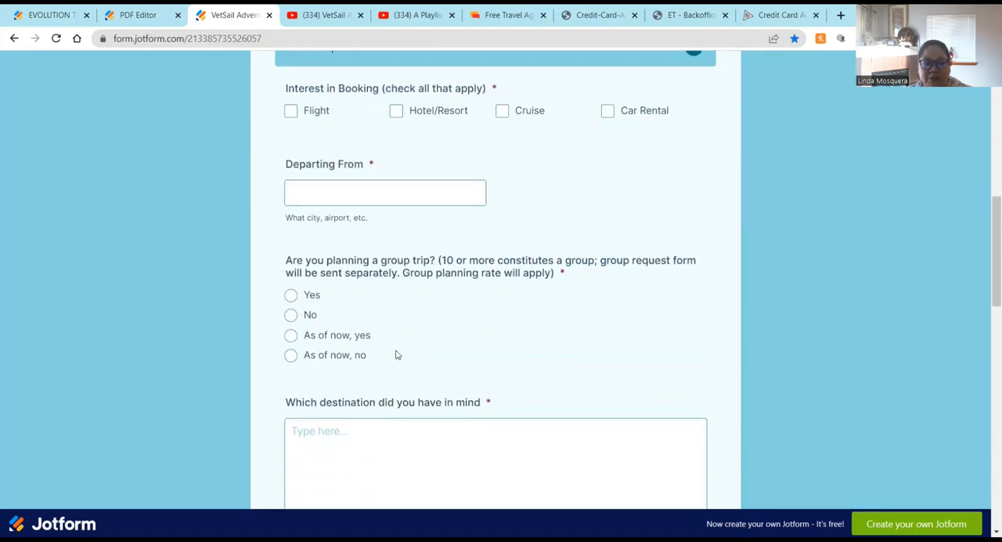
{"action": "scroll", "coordinate": [396, 353], "scroll_direction": "down", "scroll_amount": 4}
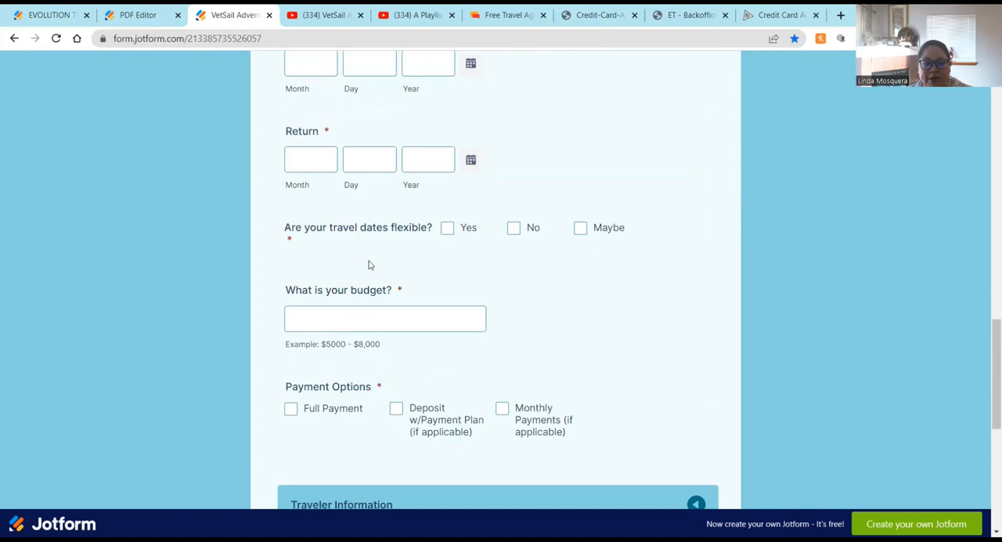
{"action": "scroll", "coordinate": [469, 329], "scroll_direction": "down", "scroll_amount": 1}
{"action": "scroll", "coordinate": [439, 360], "scroll_direction": "down", "scroll_amount": 3}
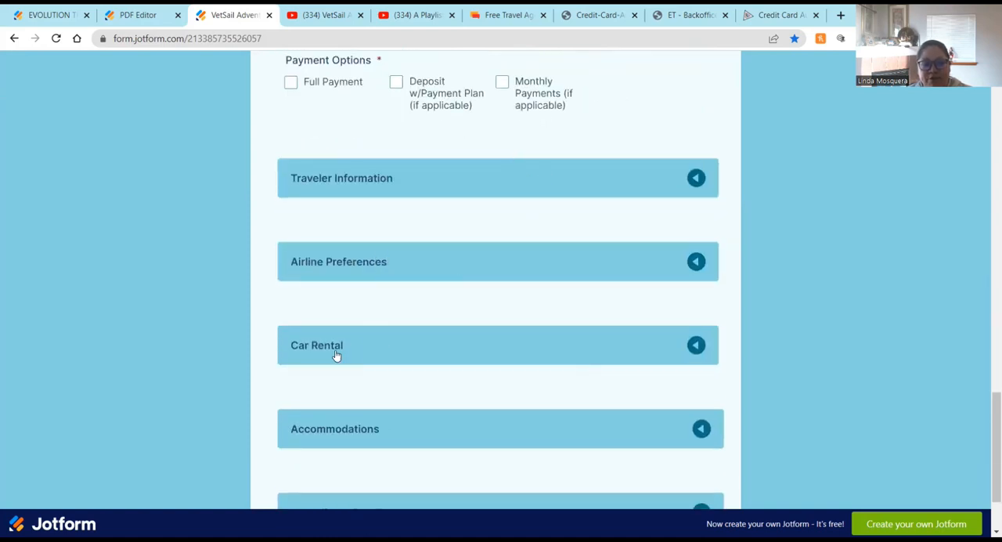
{"action": "scroll", "coordinate": [376, 355], "scroll_direction": "down", "scroll_amount": 1}
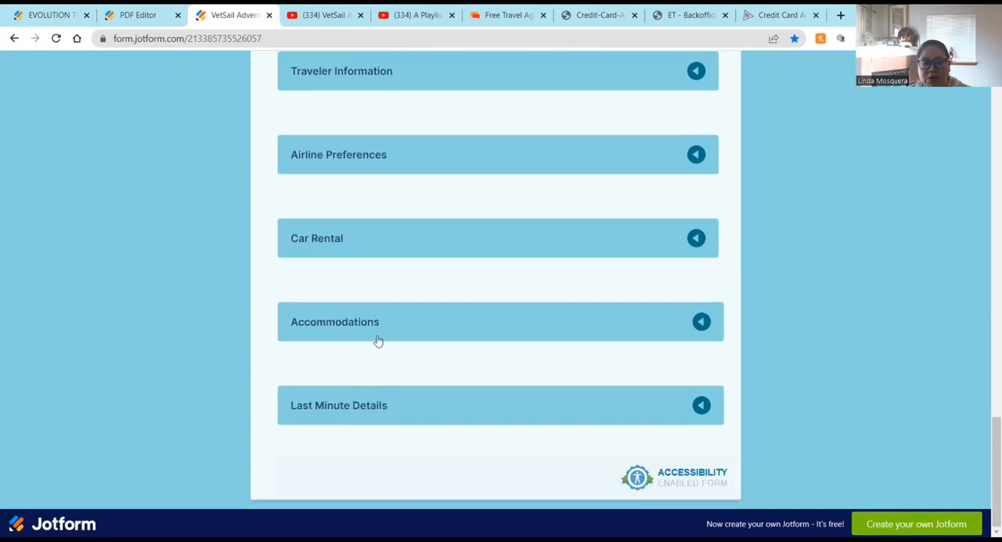
Step: Expand the Accommodations section and review its property, amenity, room and activity questions
{"action": "left_click", "coordinate": [701, 321]}
{"action": "scroll", "coordinate": [631, 329], "scroll_direction": "down", "scroll_amount": 2}
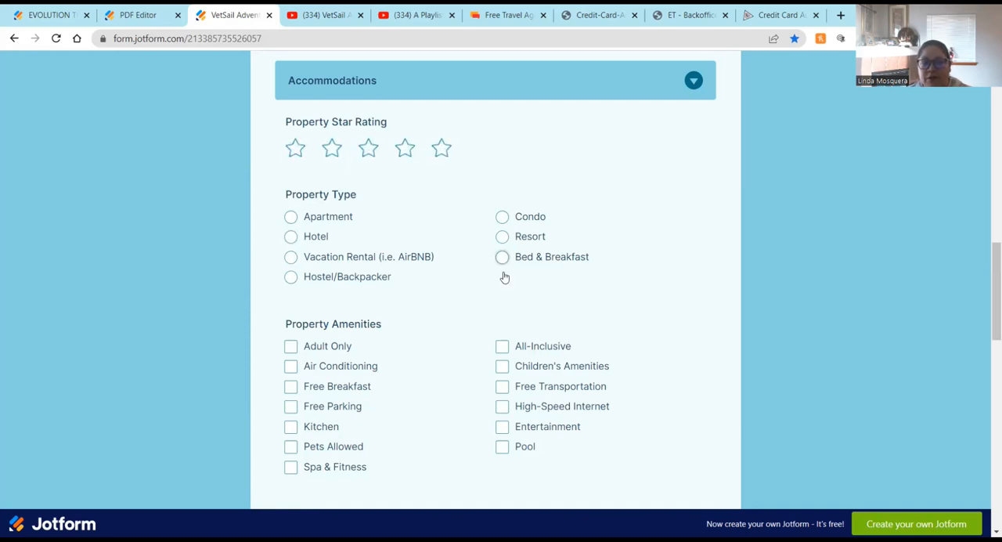
{"action": "scroll", "coordinate": [415, 235], "scroll_direction": "down", "scroll_amount": 3}
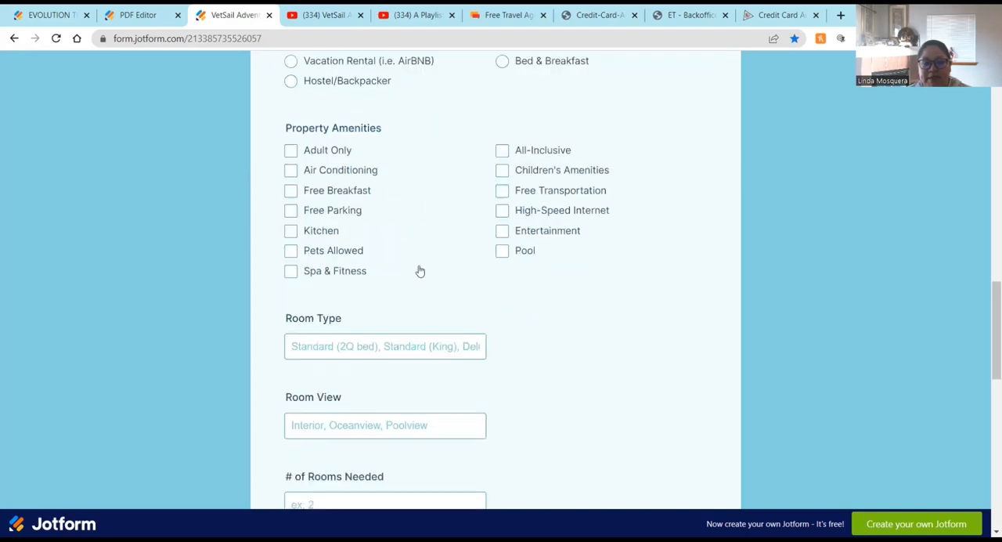
{"action": "scroll", "coordinate": [420, 294], "scroll_direction": "down", "scroll_amount": 3}
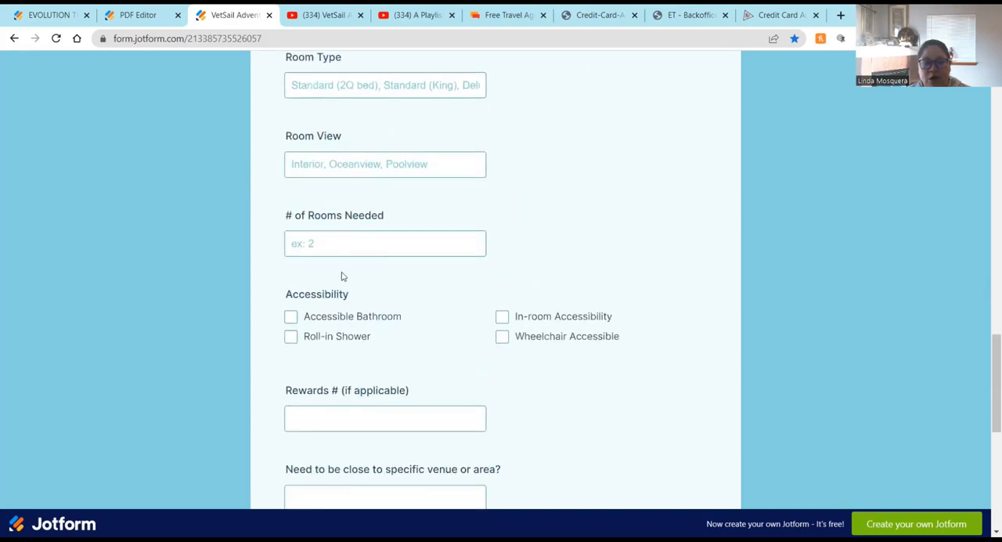
{"action": "scroll", "coordinate": [369, 352], "scroll_direction": "down", "scroll_amount": 2}
{"action": "scroll", "coordinate": [369, 352], "scroll_direction": "down", "scroll_amount": 4}
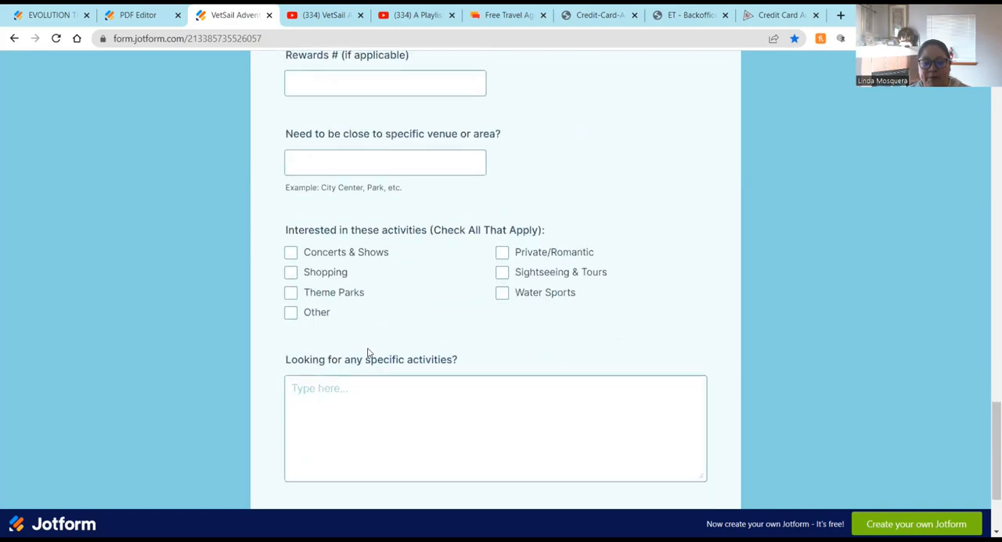
Step: Expand the Last Minute Details section and return to the top of the form
{"action": "left_click", "coordinate": [699, 421]}
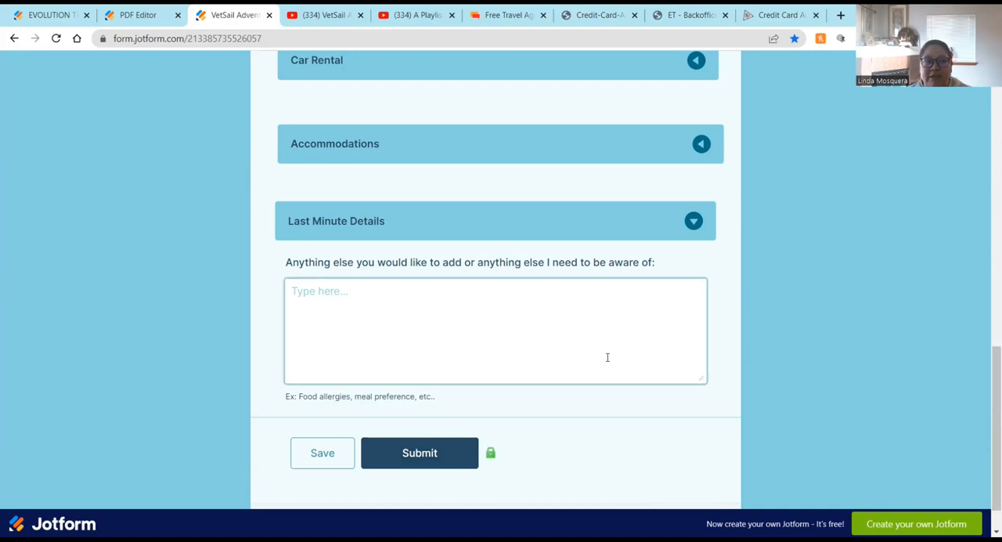
{"action": "scroll", "coordinate": [607, 357], "scroll_direction": "up", "scroll_amount": 10}
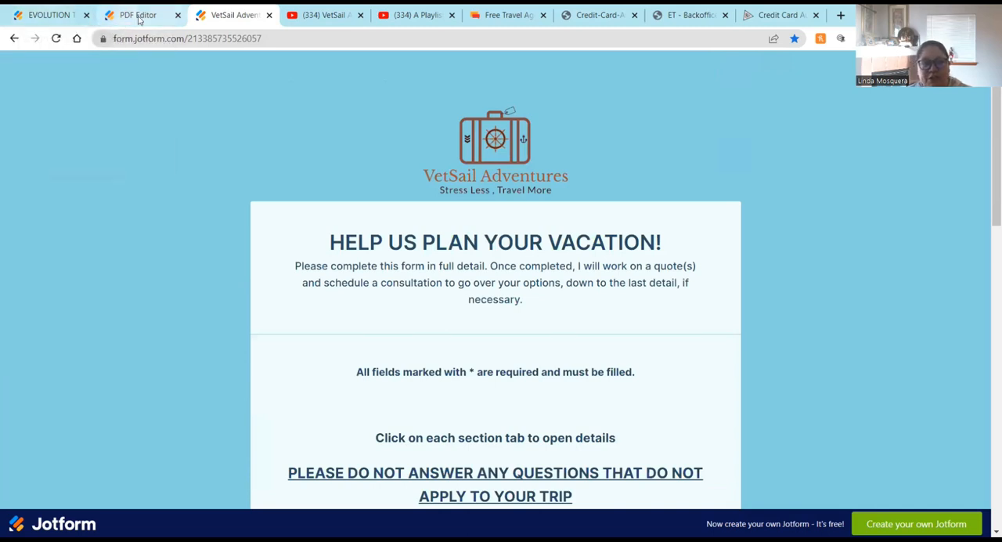
Step: Glance at the Evolution Travel template preview tab, then return to the VetSail form's header
{"action": "left_click", "coordinate": [18, 14]}
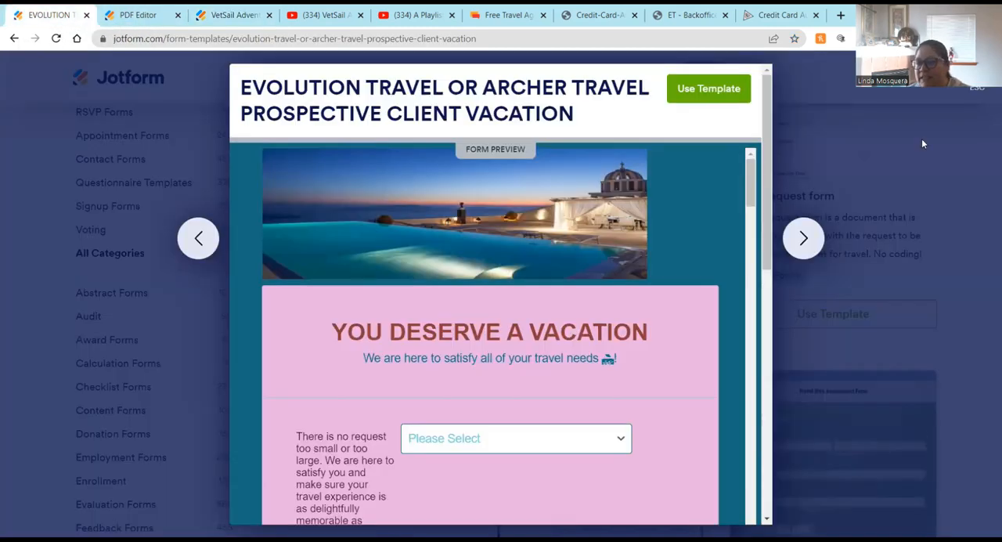
{"action": "left_click", "coordinate": [242, 22]}
{"action": "scroll", "coordinate": [438, 274], "scroll_direction": "down", "scroll_amount": 3}
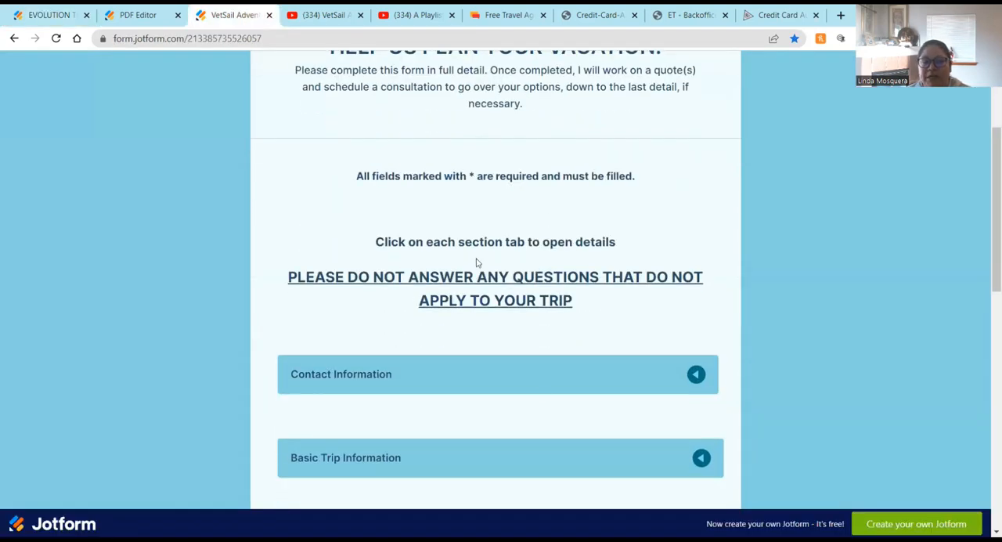
{"action": "scroll", "coordinate": [476, 262], "scroll_direction": "up", "scroll_amount": 3}
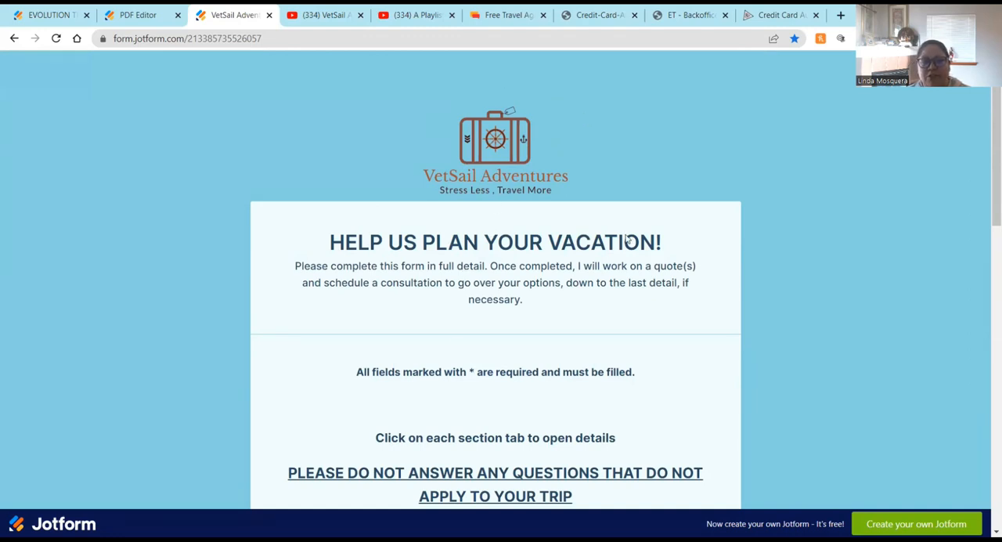
{"action": "scroll", "coordinate": [562, 378], "scroll_direction": "down", "scroll_amount": 2}
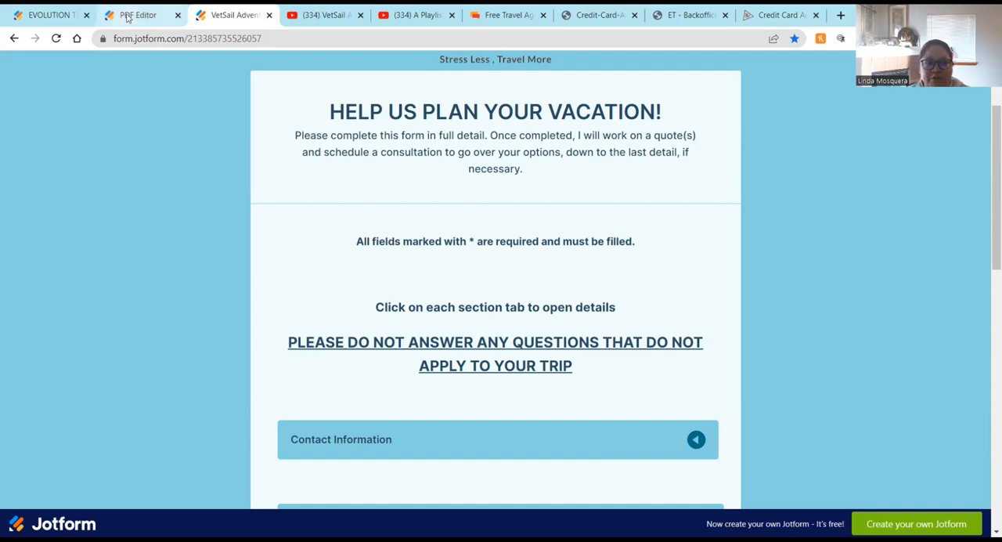
Step: Switch to the template gallery tab and close the Evolution Travel or Archer Travel template preview
{"action": "mouse_move", "coordinate": [127, 17]}
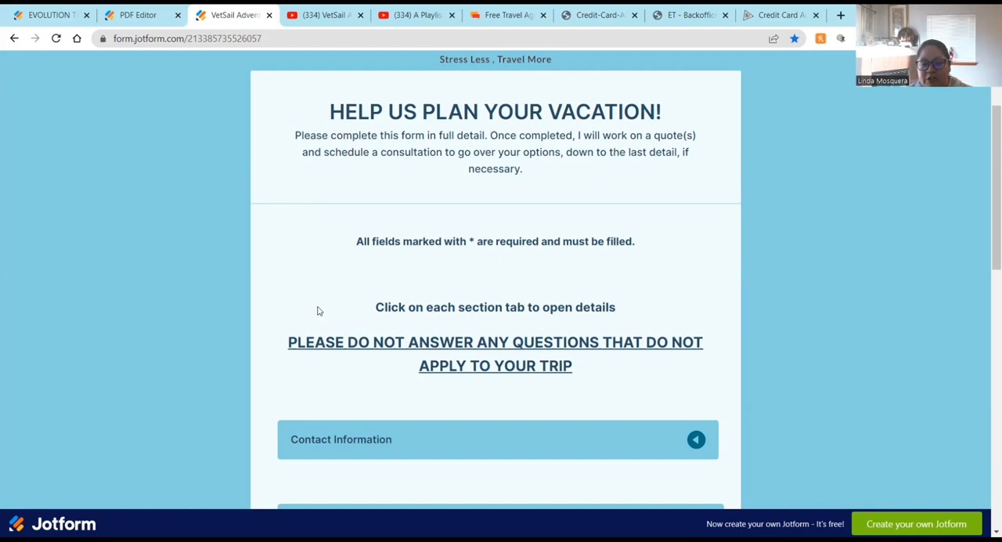
{"action": "left_click", "coordinate": [97, 9]}
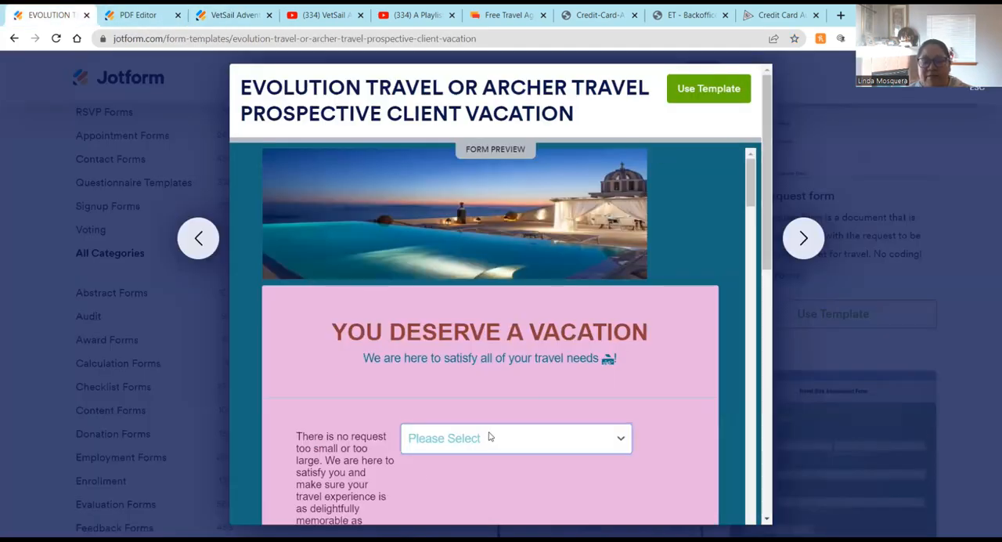
{"action": "key", "text": "Escape"}
{"action": "scroll", "coordinate": [388, 333], "scroll_direction": "up", "scroll_amount": 5}
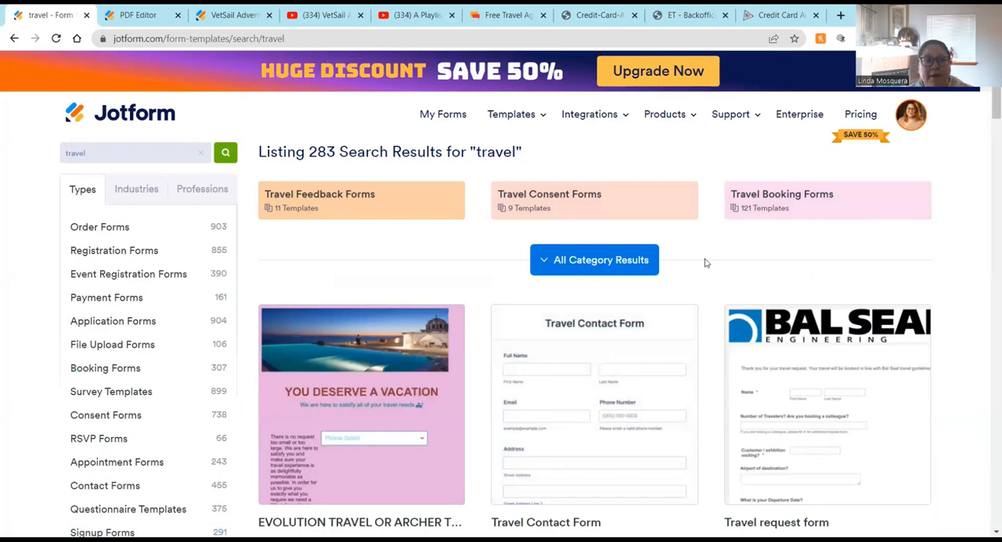
Step: Switch to the Host Agency Reviews Free Travel Agent Forms article and scroll to its top
{"action": "left_click", "coordinate": [513, 24]}
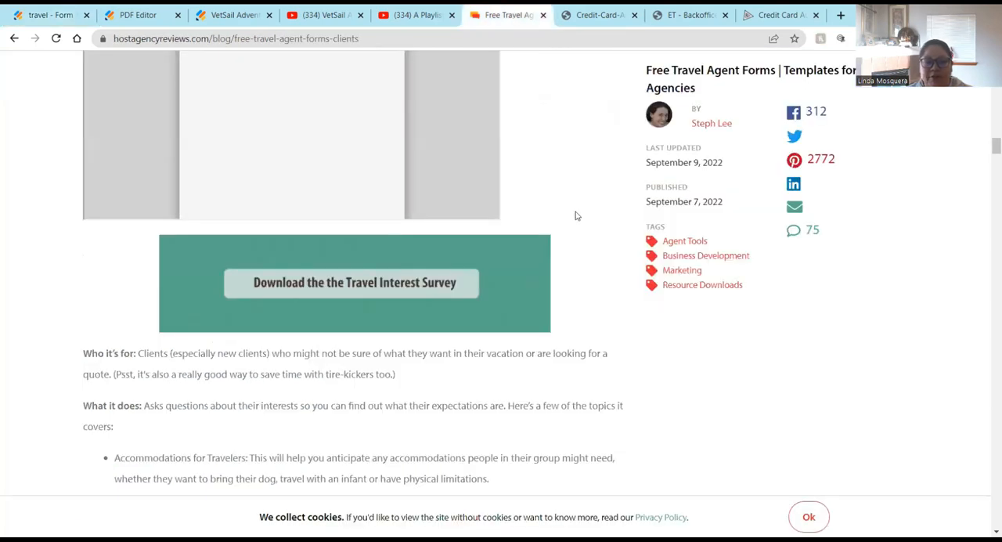
{"action": "scroll", "coordinate": [574, 214], "scroll_direction": "up", "scroll_amount": 4}
{"action": "scroll", "coordinate": [574, 215], "scroll_direction": "up", "scroll_amount": 10}
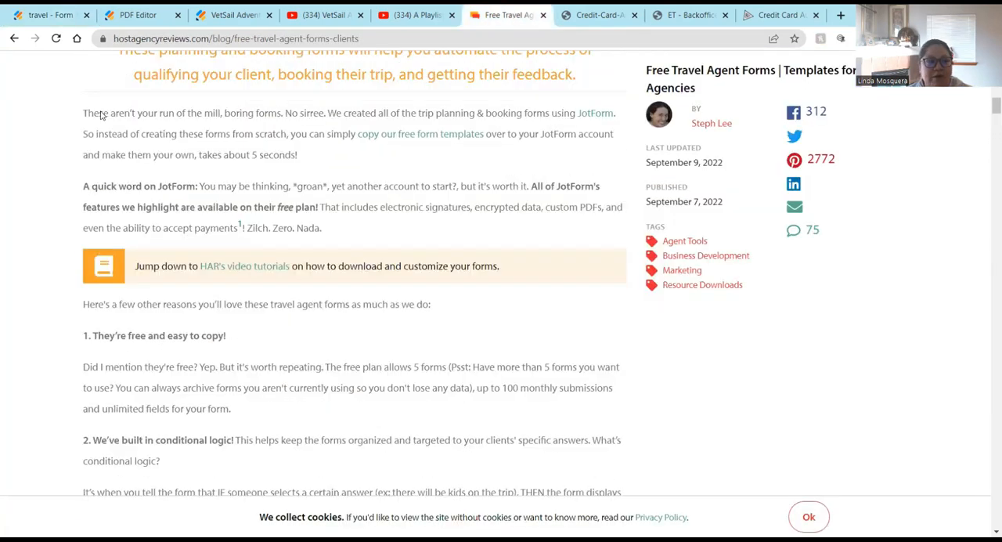
{"action": "scroll", "coordinate": [196, 232], "scroll_direction": "up", "scroll_amount": 5}
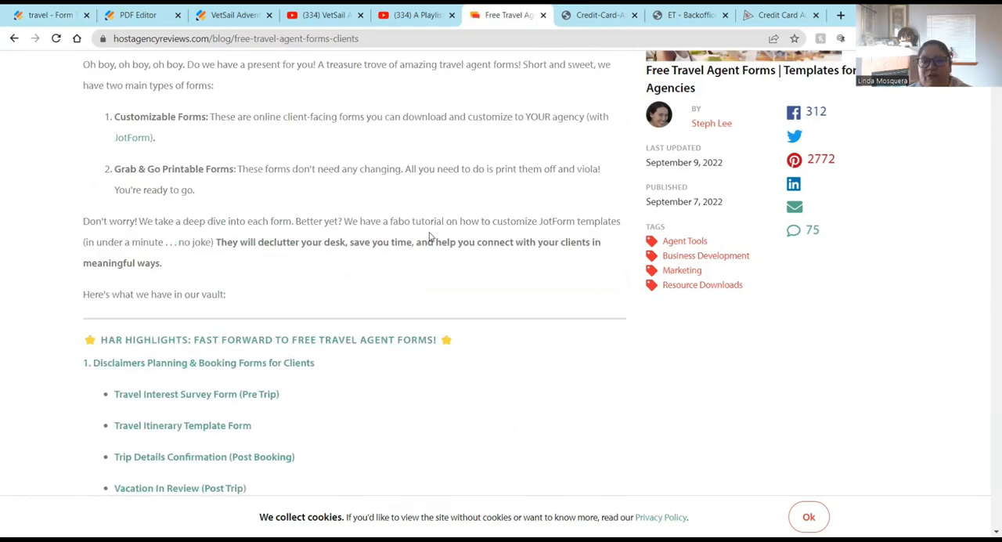
{"action": "scroll", "coordinate": [429, 236], "scroll_direction": "up", "scroll_amount": 4}
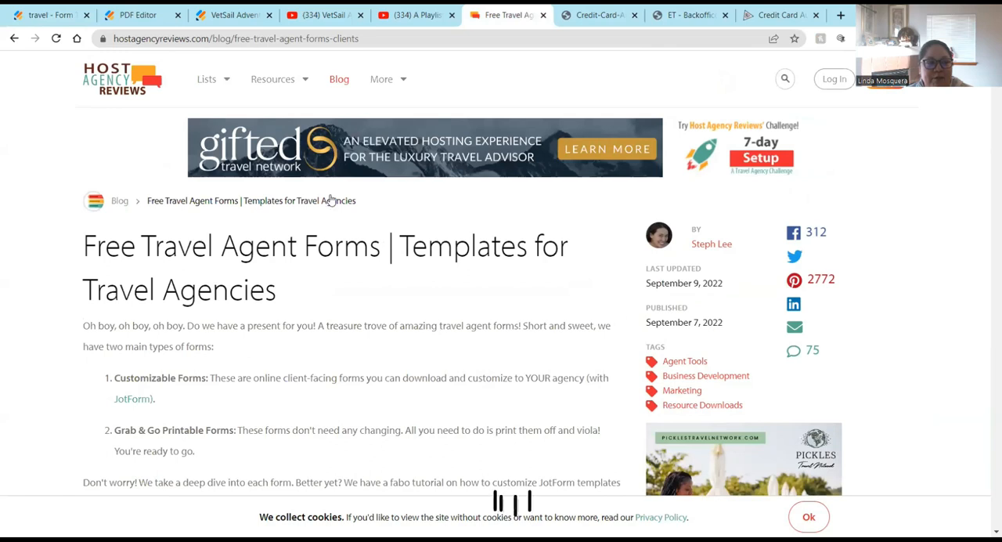
Step: Highlight the article's web address and scroll down to its list of free travel agent forms
{"action": "left_click", "coordinate": [349, 46]}
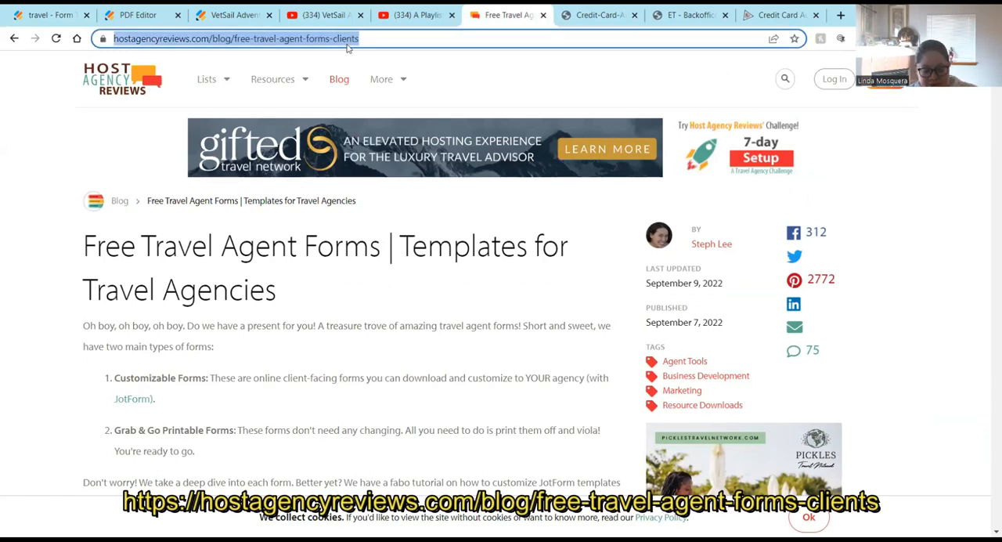
{"action": "left_click", "coordinate": [896, 334]}
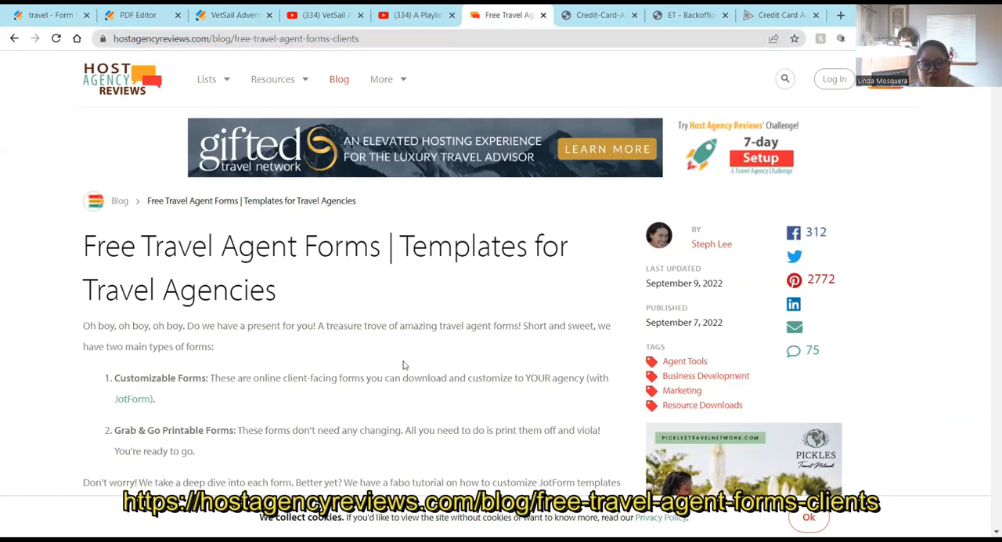
{"action": "scroll", "coordinate": [227, 331], "scroll_direction": "down", "scroll_amount": 2}
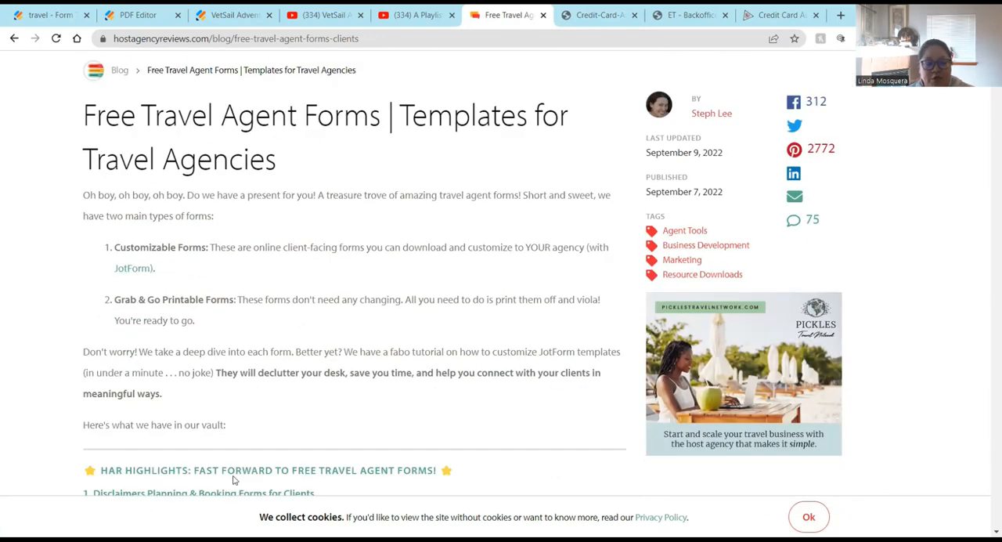
{"action": "scroll", "coordinate": [233, 480], "scroll_direction": "down", "scroll_amount": 1}
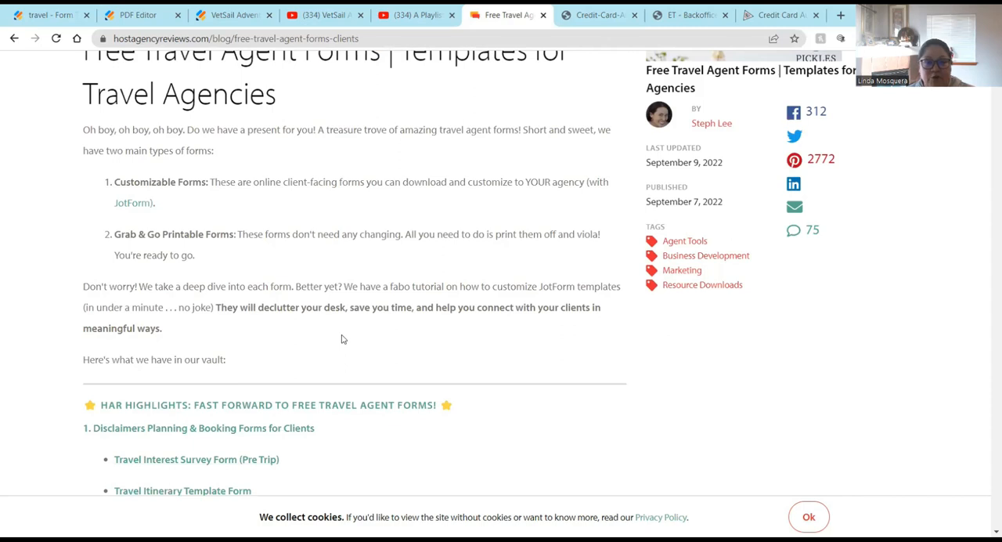
{"action": "scroll", "coordinate": [343, 339], "scroll_direction": "down", "scroll_amount": 2}
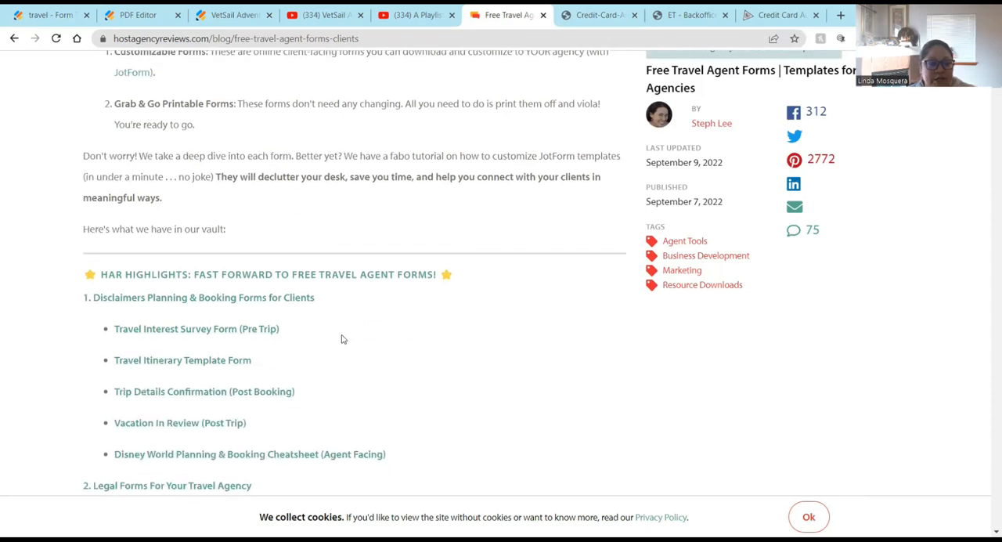
{"action": "scroll", "coordinate": [342, 339], "scroll_direction": "down", "scroll_amount": 3}
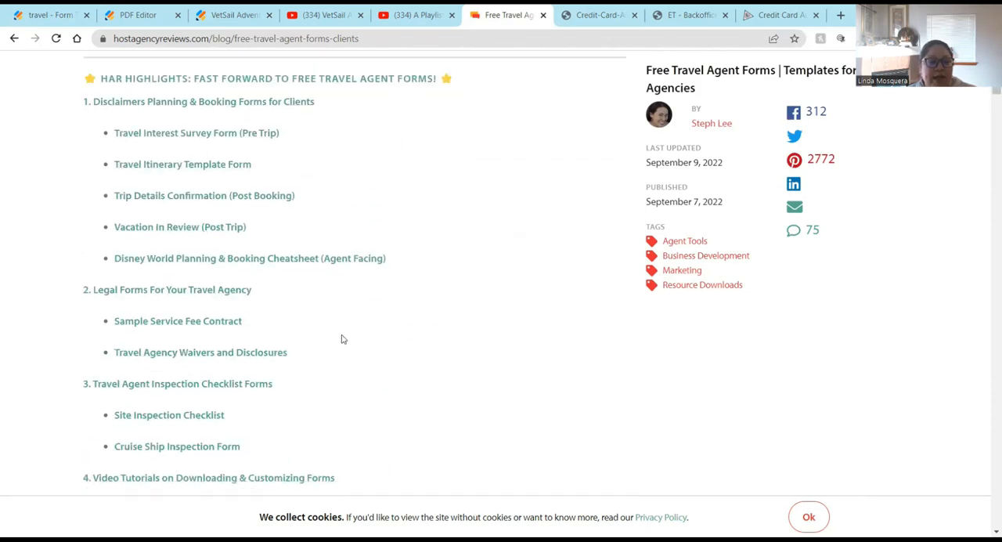
Step: Jump to the Sample Service Fee Contract section of the article and open its template
{"action": "left_click", "coordinate": [179, 323]}
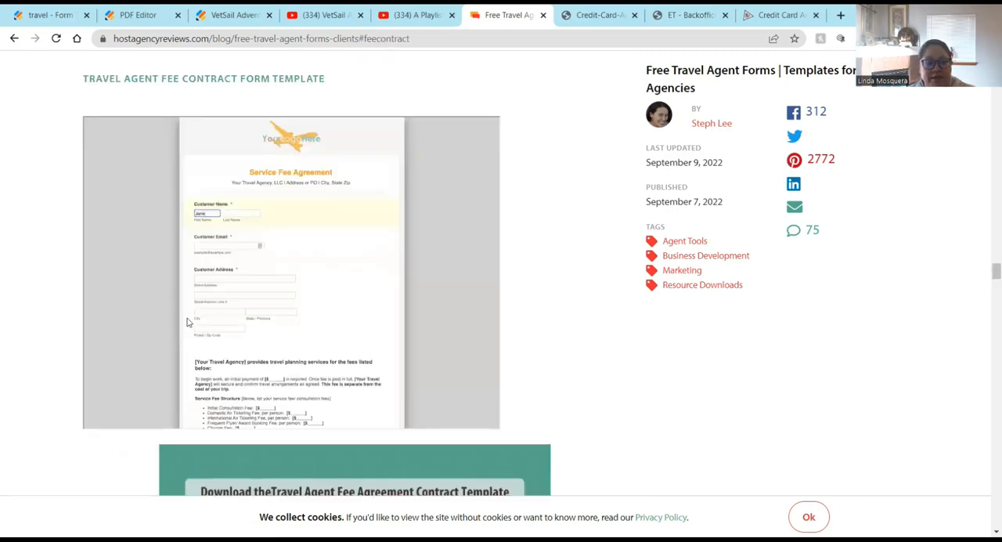
{"action": "scroll", "coordinate": [365, 371], "scroll_direction": "down", "scroll_amount": 2}
{"action": "left_click", "coordinate": [364, 369]}
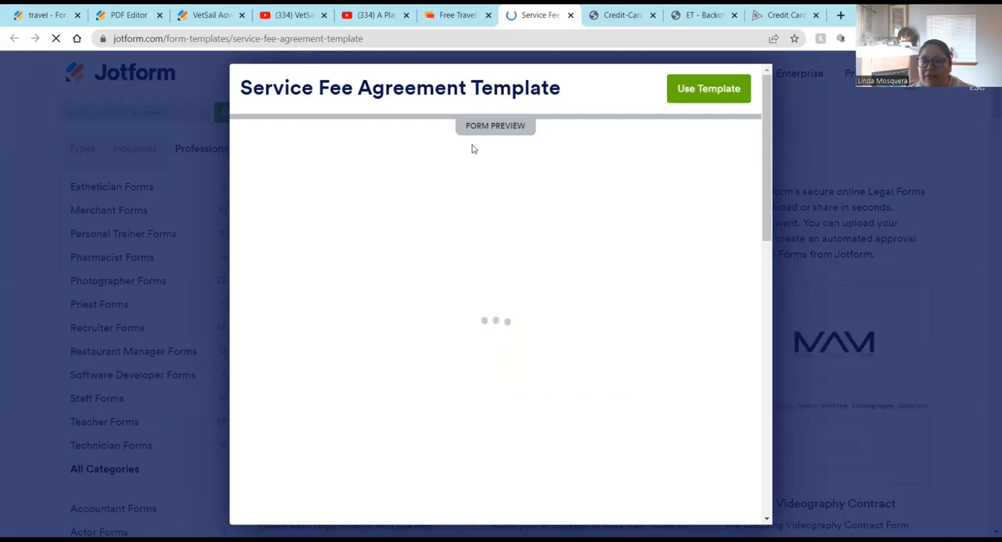
Step: Scroll through the Service Fee Agreement Template preview to review its fields and fee wording
{"action": "left_click", "coordinate": [714, 91]}
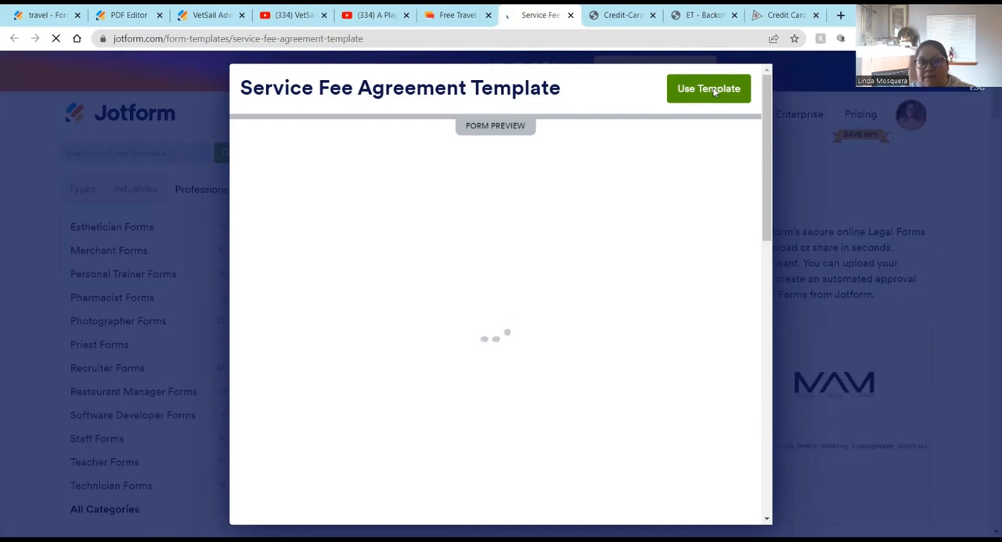
{"action": "scroll", "coordinate": [313, 306], "scroll_direction": "down", "scroll_amount": 3}
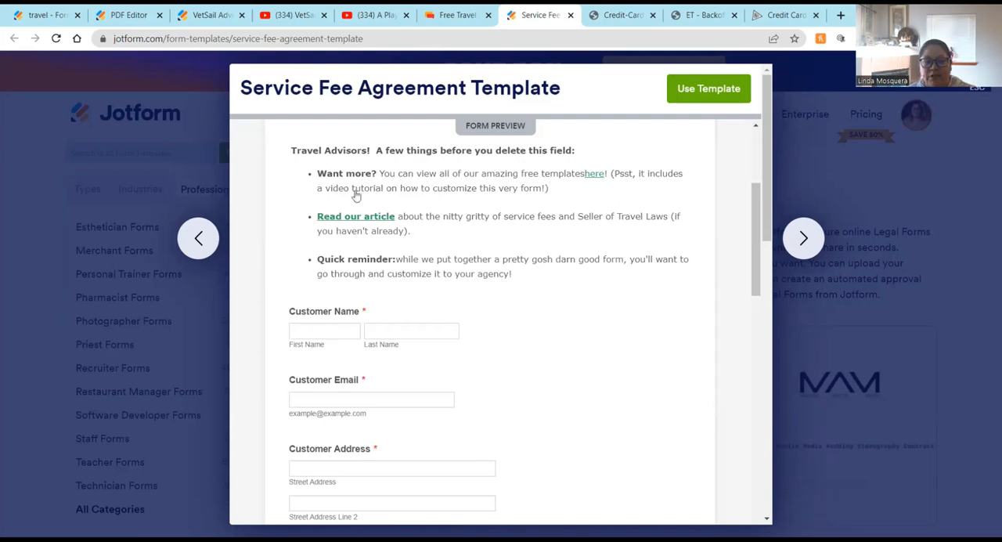
{"action": "scroll", "coordinate": [579, 260], "scroll_direction": "up", "scroll_amount": 2}
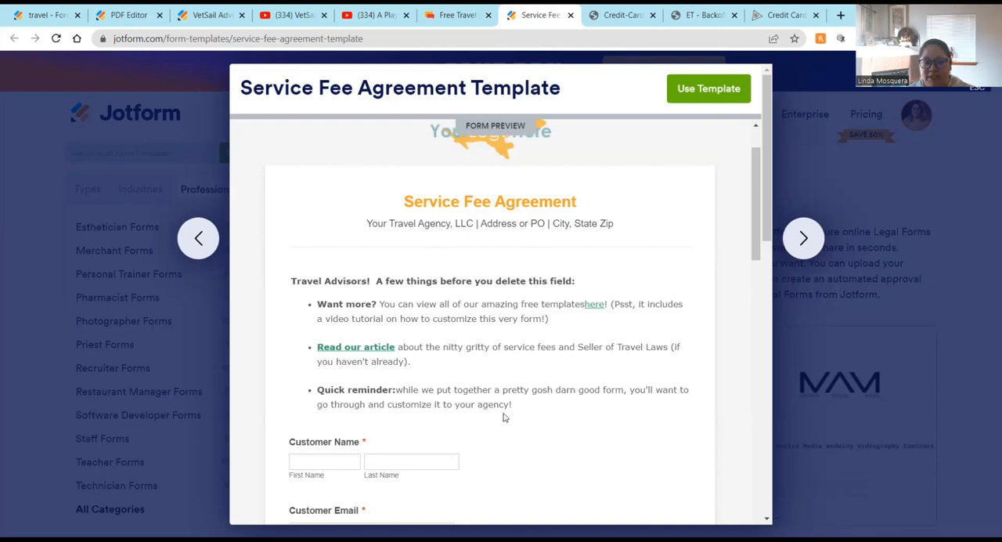
{"action": "scroll", "coordinate": [504, 418], "scroll_direction": "down", "scroll_amount": 7}
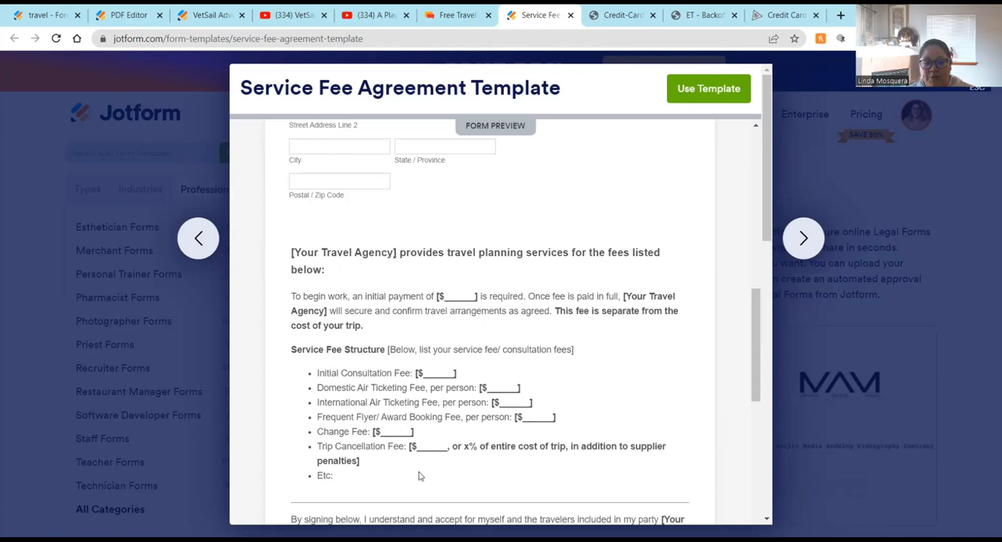
{"action": "scroll", "coordinate": [419, 476], "scroll_direction": "down", "scroll_amount": 4}
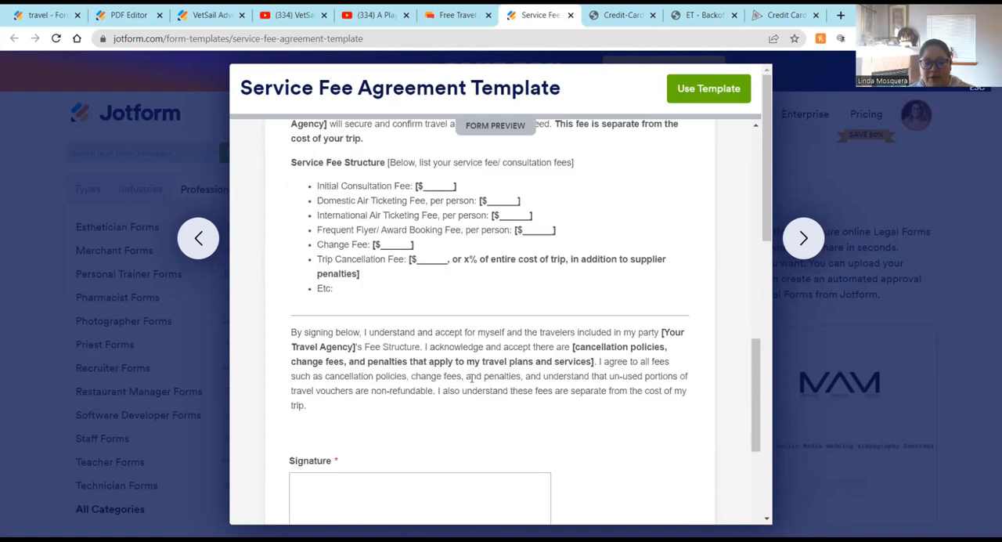
{"action": "scroll", "coordinate": [469, 377], "scroll_direction": "down", "scroll_amount": 3}
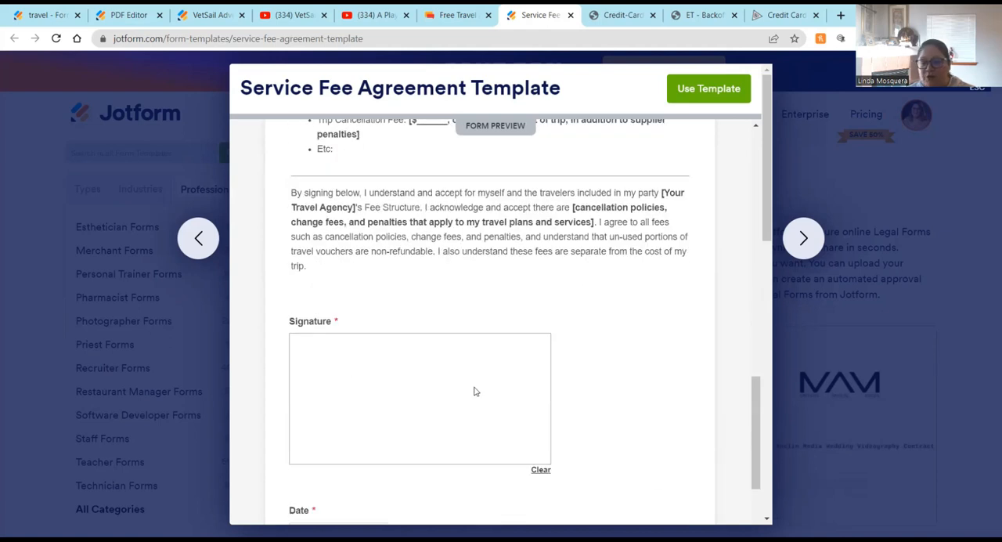
{"action": "scroll", "coordinate": [615, 384], "scroll_direction": "down", "scroll_amount": 3}
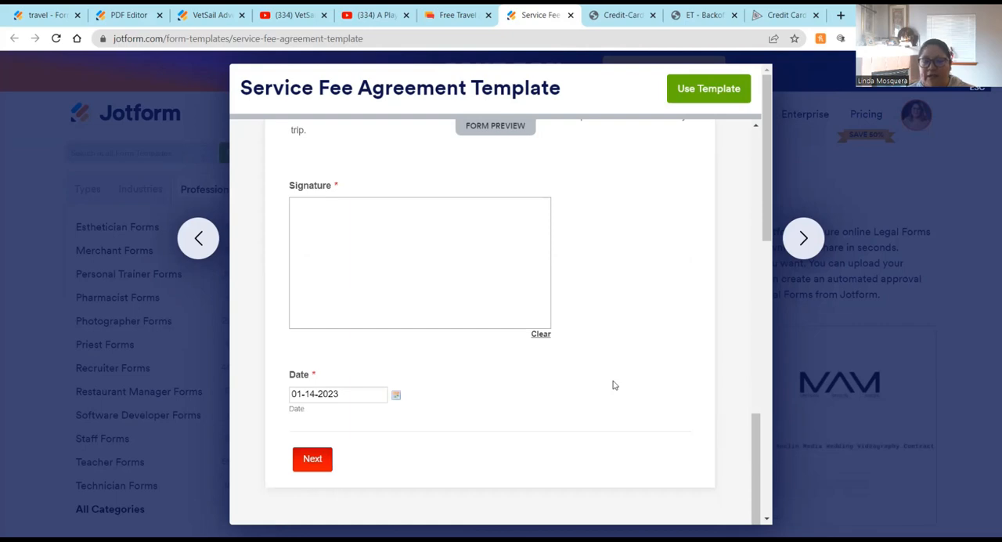
{"action": "scroll", "coordinate": [614, 385], "scroll_direction": "up", "scroll_amount": 20}
Step: Close the template preview, return to the travel agent forms article and scroll back up to its forms list
{"action": "left_click", "coordinate": [977, 74]}
{"action": "left_click", "coordinate": [468, 7]}
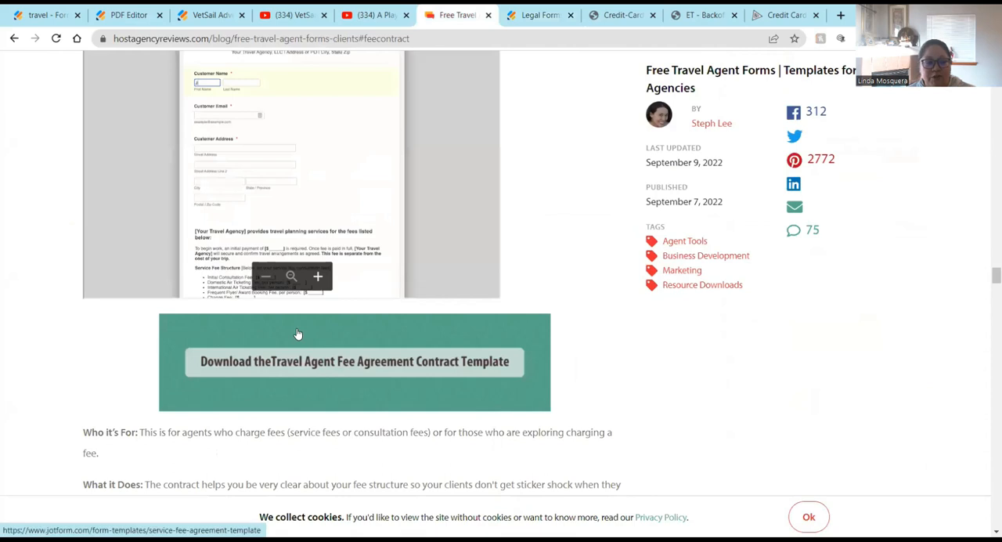
{"action": "scroll", "coordinate": [297, 335], "scroll_direction": "down", "scroll_amount": 3}
{"action": "scroll", "coordinate": [247, 338], "scroll_direction": "up", "scroll_amount": 15}
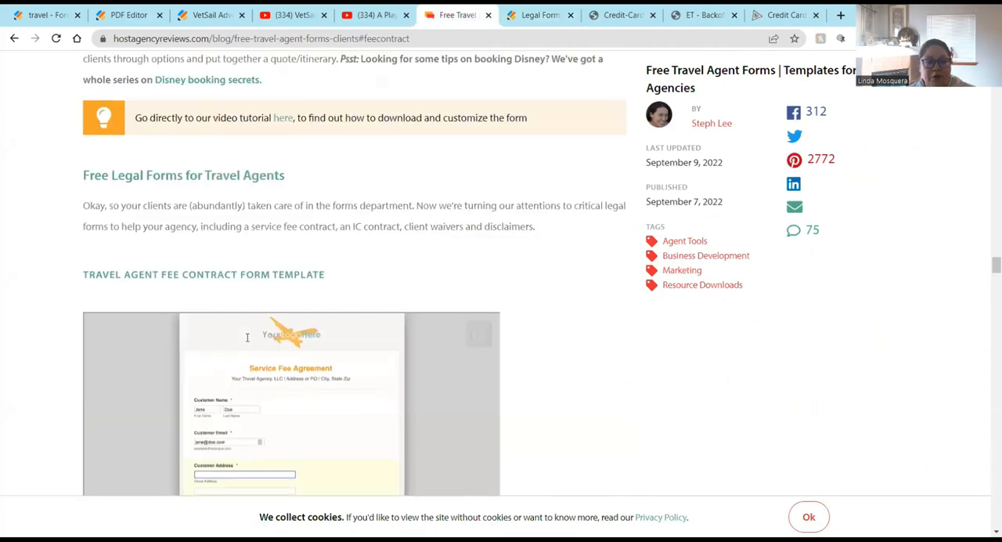
{"action": "scroll", "coordinate": [247, 338], "scroll_direction": "up", "scroll_amount": 10}
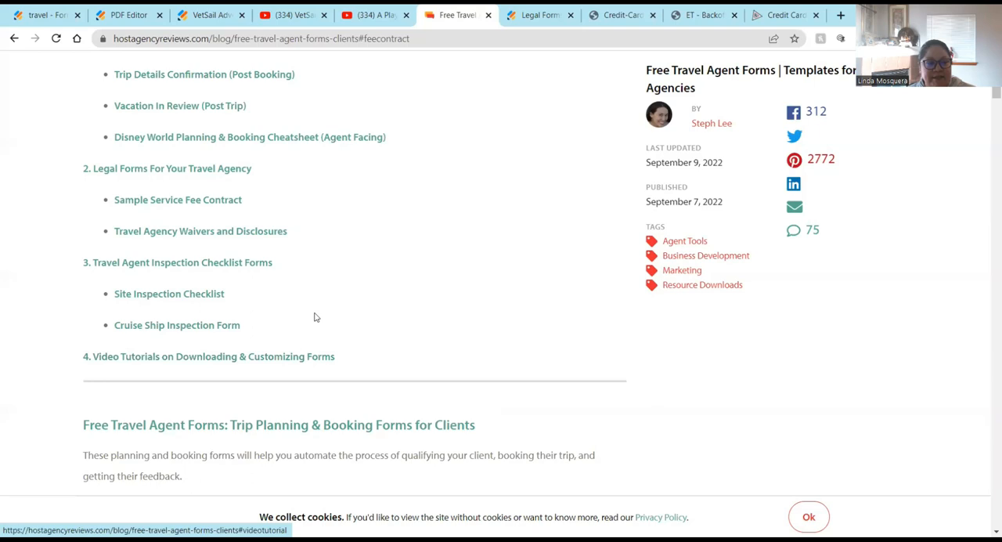
{"action": "scroll", "coordinate": [290, 313], "scroll_direction": "up", "scroll_amount": 1}
{"action": "scroll", "coordinate": [253, 304], "scroll_direction": "up", "scroll_amount": 2}
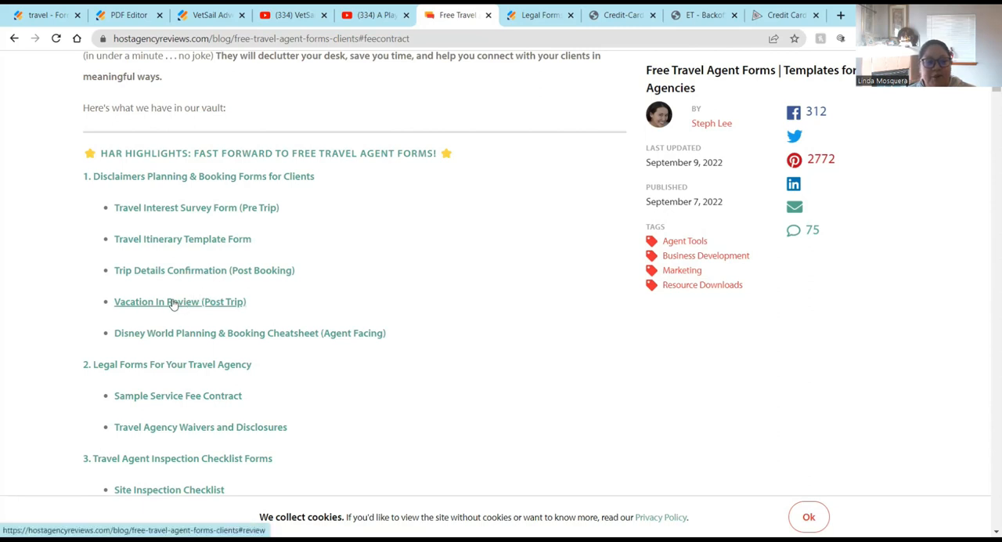
{"action": "scroll", "coordinate": [393, 257], "scroll_direction": "up", "scroll_amount": 1}
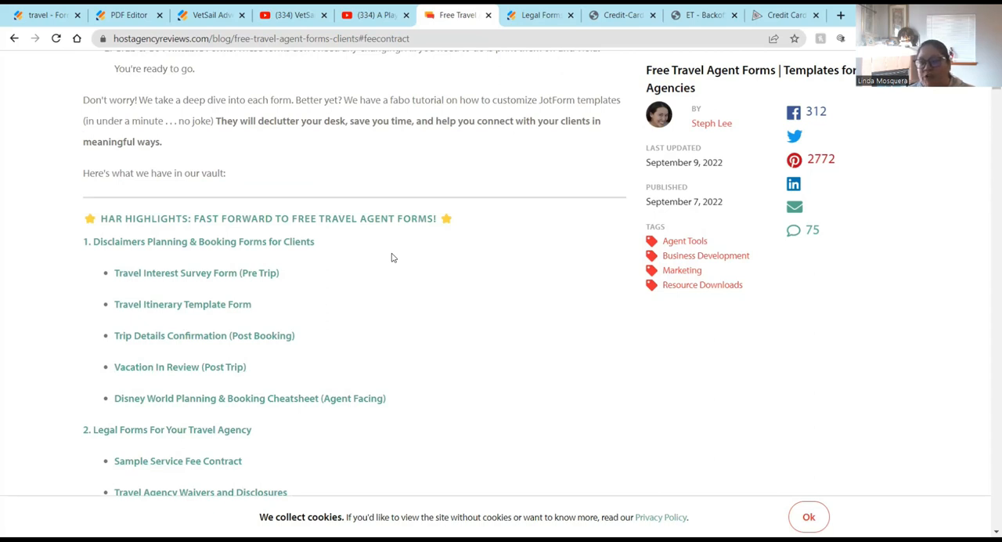
Step: Switch to the VetSail Adventures vacation planning form and scroll through its section tabs
{"action": "key", "text": "ctrl+1"}
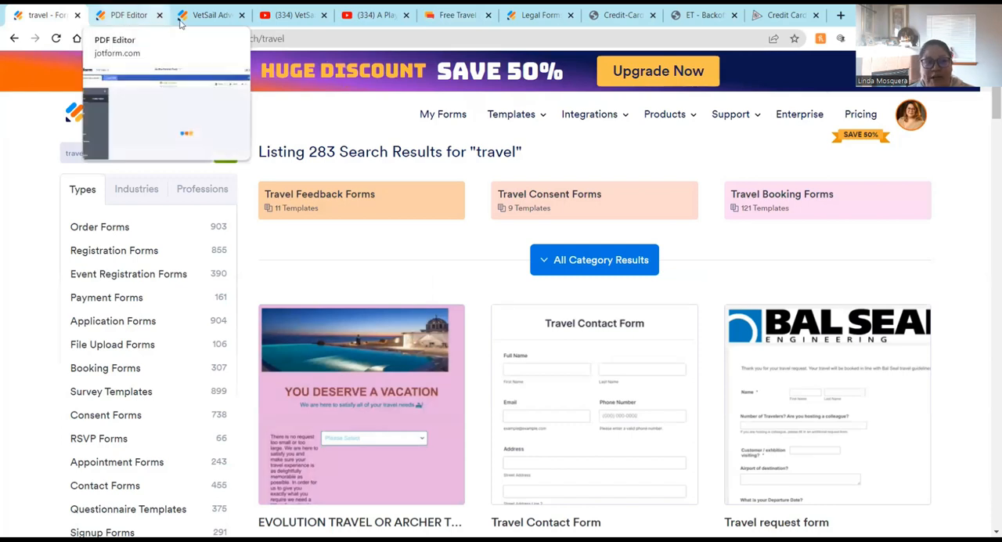
{"action": "left_click", "coordinate": [211, 17]}
{"action": "scroll", "coordinate": [432, 270], "scroll_direction": "up", "scroll_amount": 2}
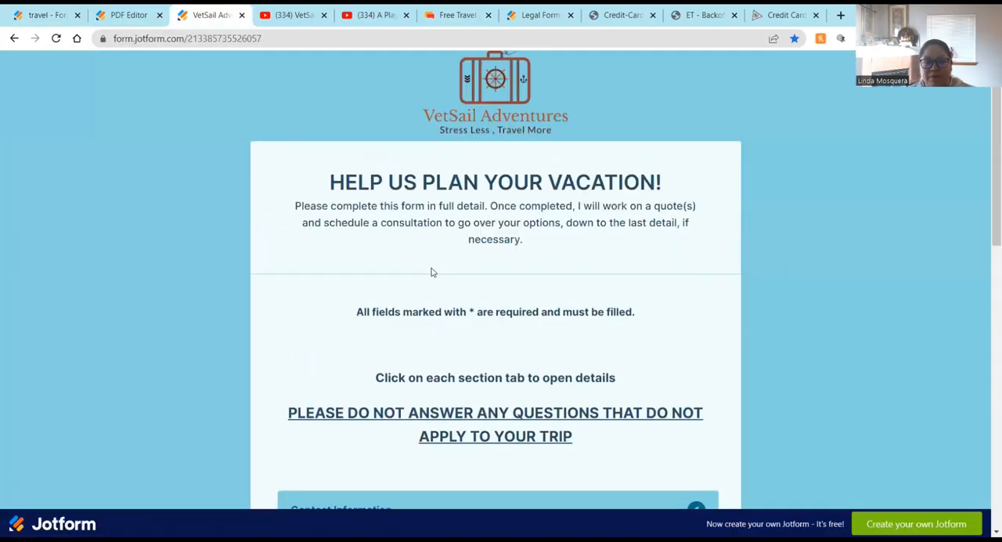
{"action": "scroll", "coordinate": [431, 269], "scroll_direction": "down", "scroll_amount": 3}
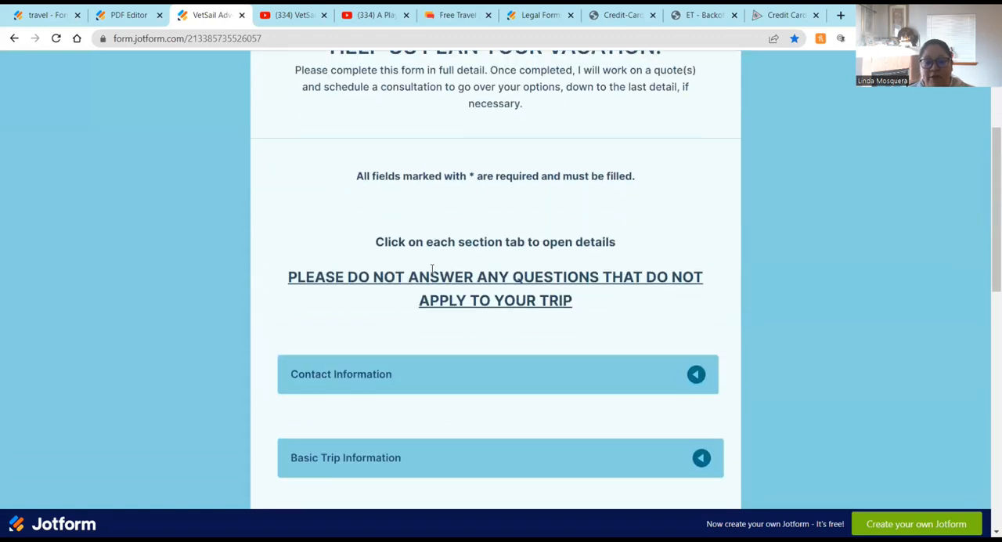
{"action": "scroll", "coordinate": [432, 270], "scroll_direction": "down", "scroll_amount": 2}
{"action": "scroll", "coordinate": [556, 313], "scroll_direction": "down", "scroll_amount": 3}
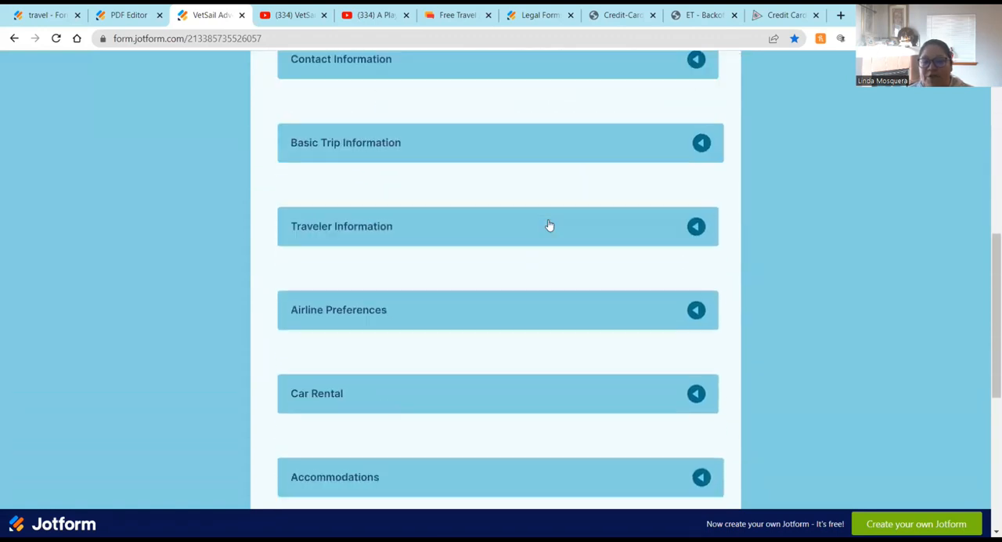
{"action": "scroll", "coordinate": [337, 360], "scroll_direction": "up", "scroll_amount": 6}
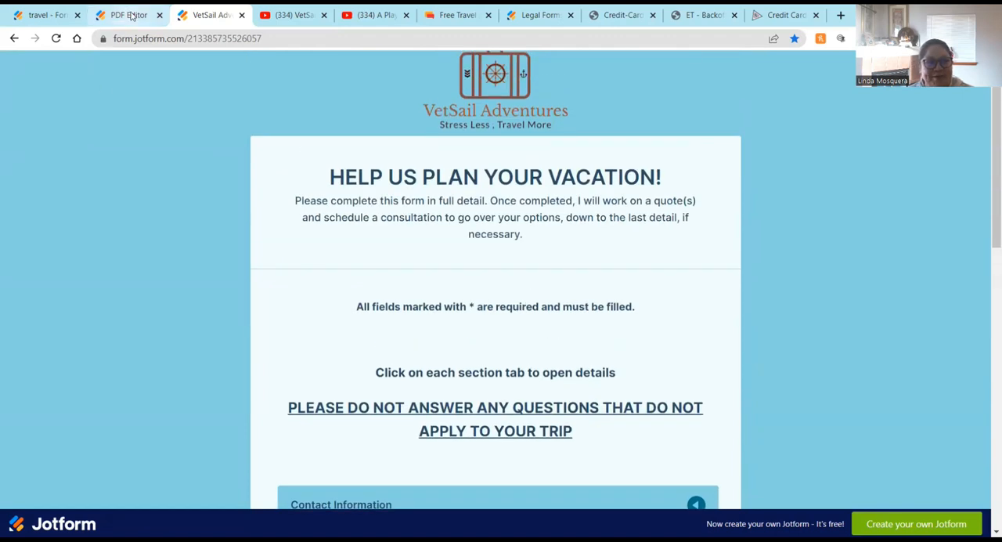
Step: Return to the travel template search tab and open My Forms
{"action": "left_click", "coordinate": [43, 15]}
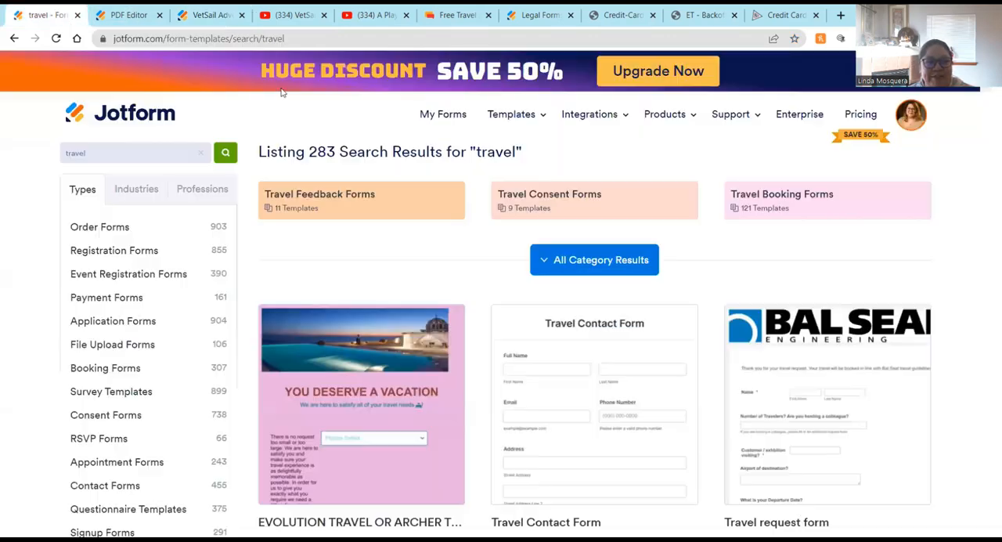
{"action": "left_click", "coordinate": [453, 115]}
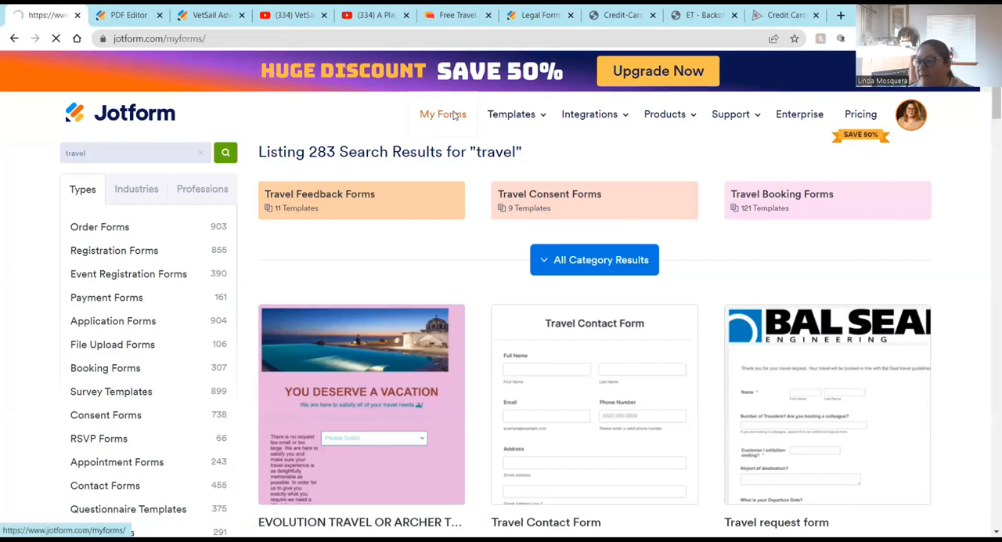